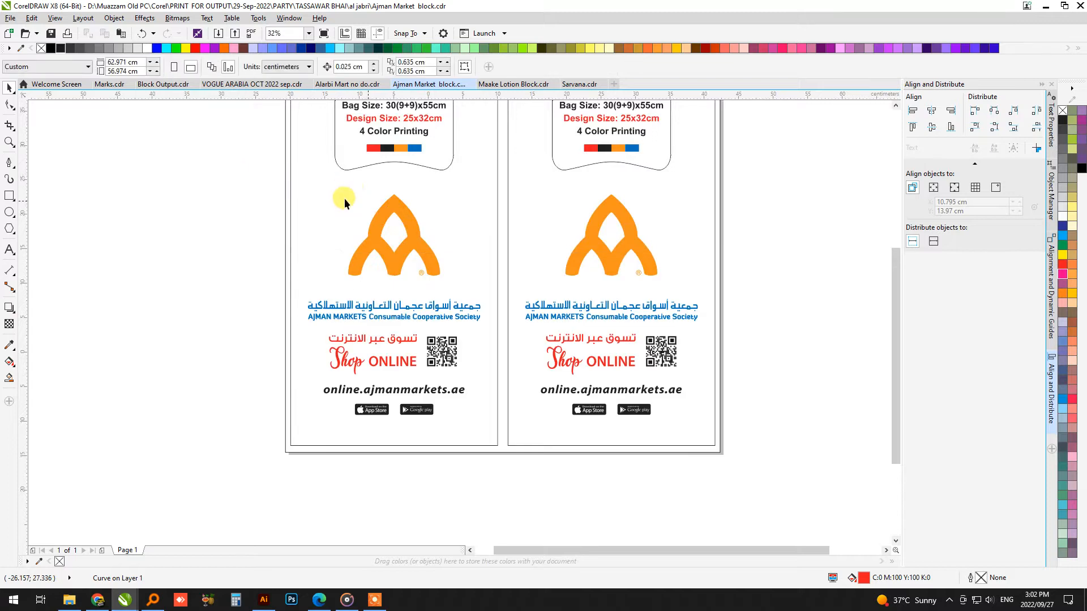
Duplicate the whole two-bag layout, including its outer frame, directly below the original page.
scroll(295, 202, "down", 2)
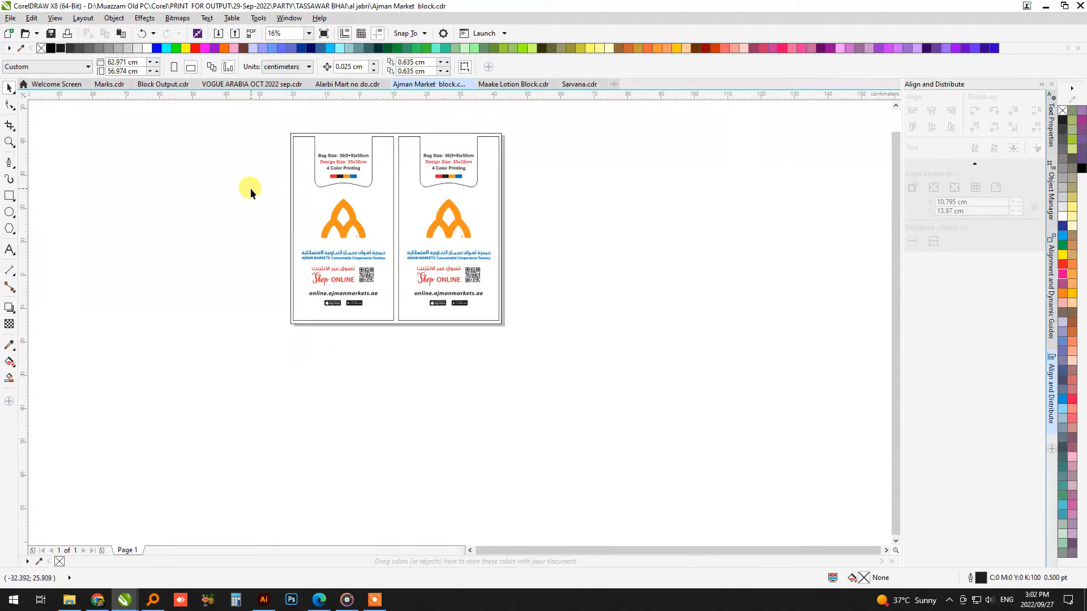
left_click_drag(250, 188, 570, 317)
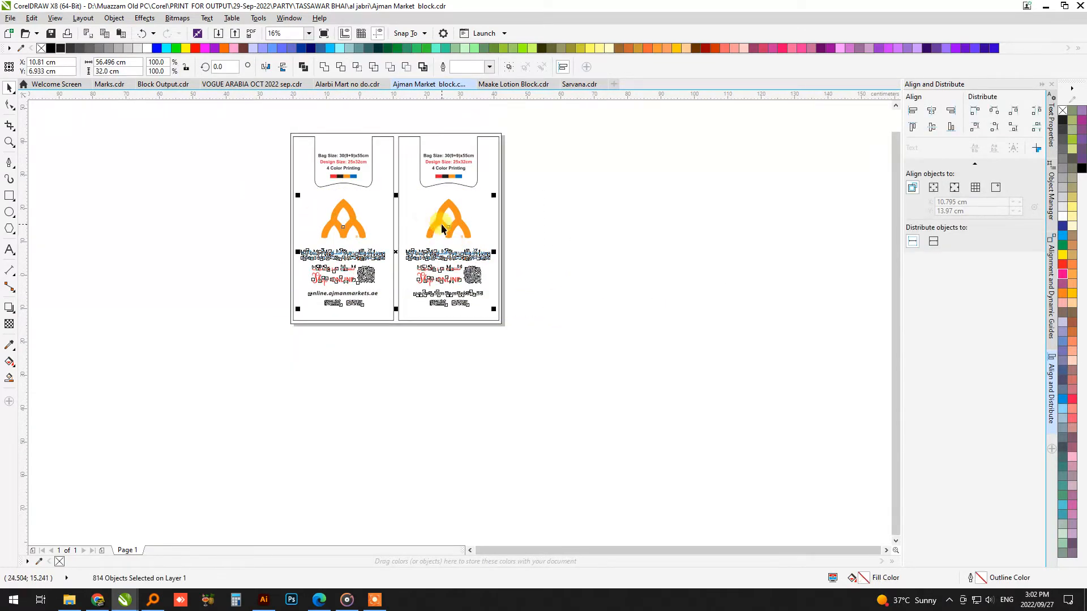
right_click(443, 210)
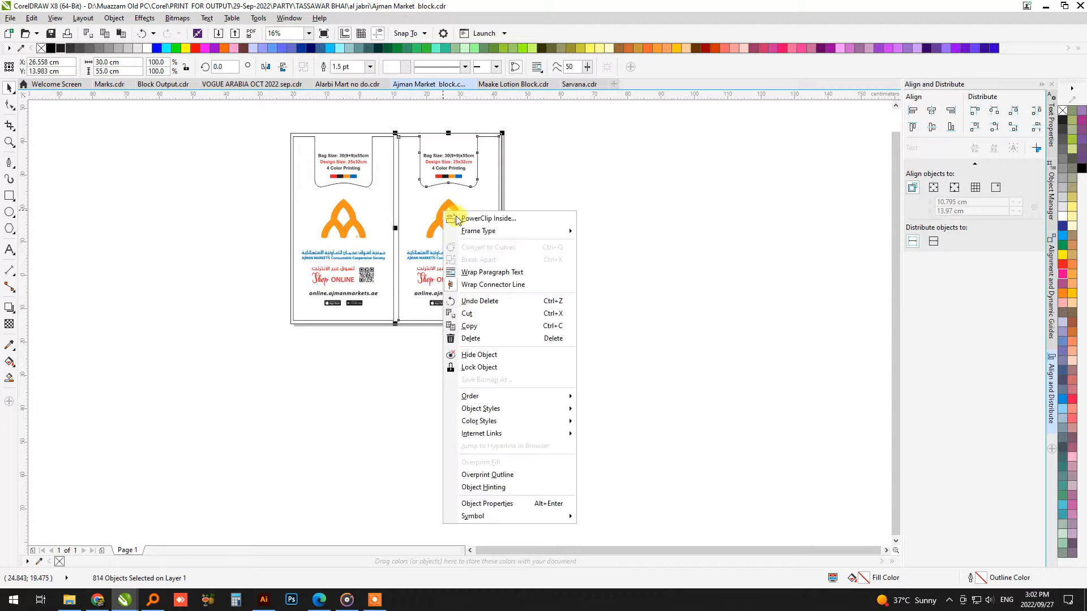
left_click(567, 192)
key("ctrl+a")
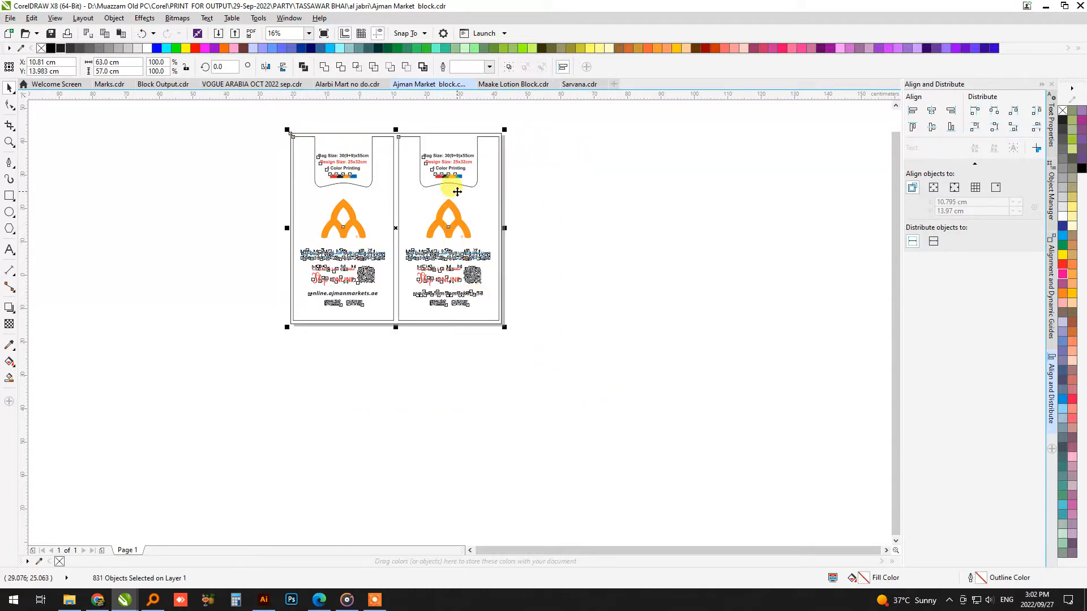
left_click_drag(449, 178, 441, 448)
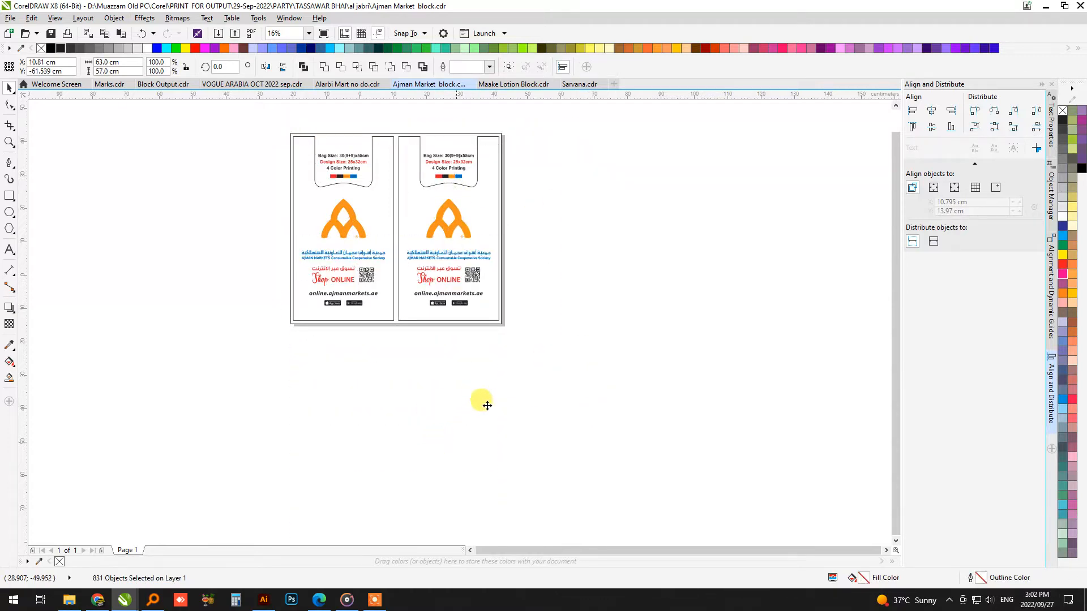
Delete the bag size, design size and colour printing text and the colour swatches from both bags of the copied layout.
key("shift+F2")
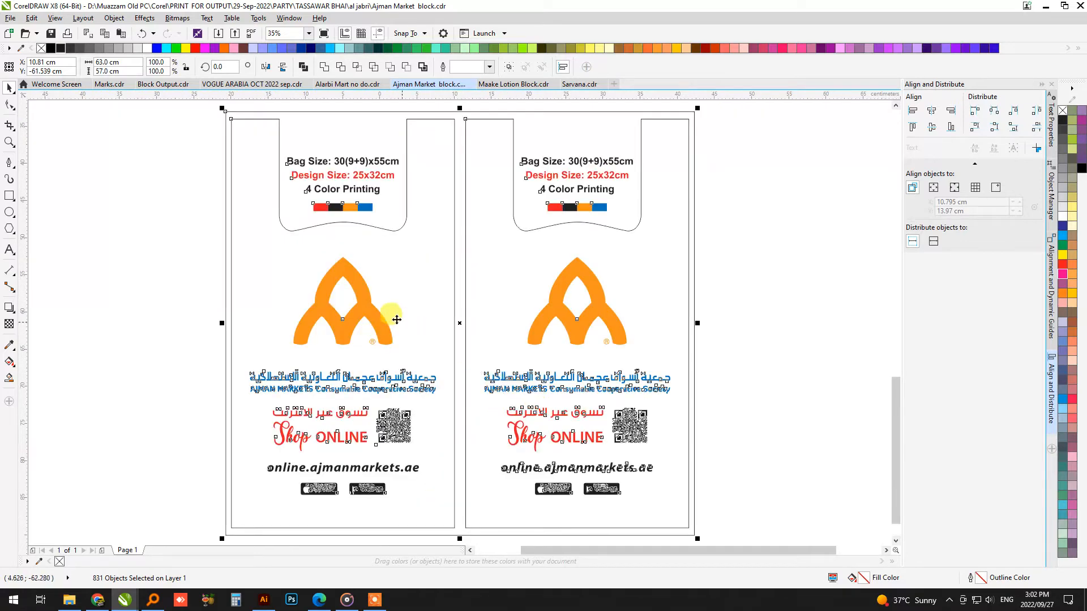
scroll(380, 314, "down", 2)
key("F2")
mouse_move(245, 170)
left_mouse_down()
mouse_move(611, 441)
mouse_move(627, 468)
left_mouse_up()
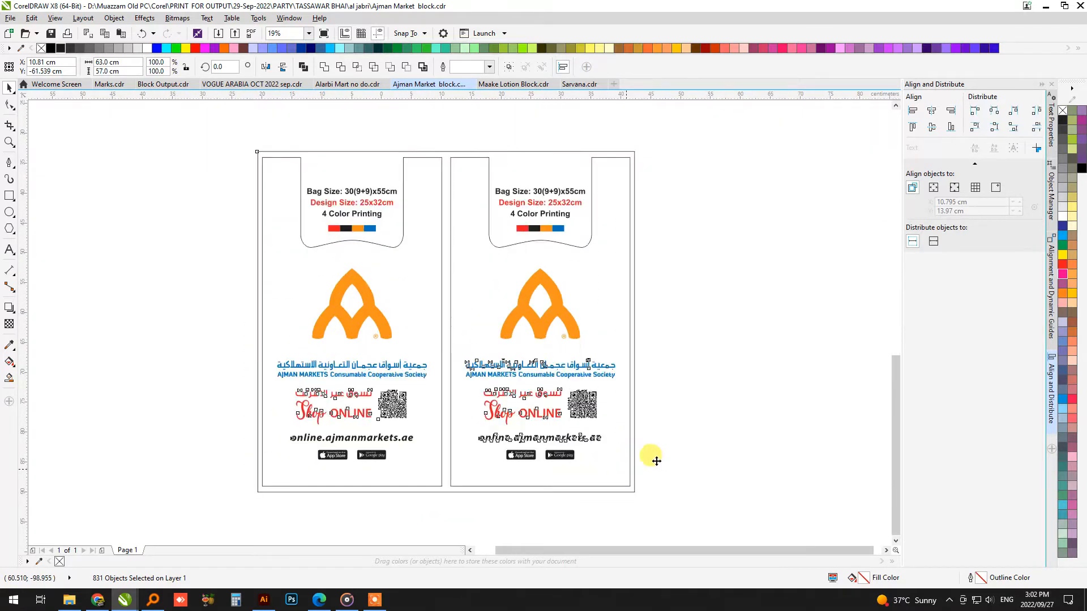
left_click(232, 147)
left_click_drag(214, 136, 772, 238)
key("Delete")
Delete both bag outlines and the outer rectangular frame from the copied layout.
left_click(468, 217)
key("Delete")
left_click(436, 218)
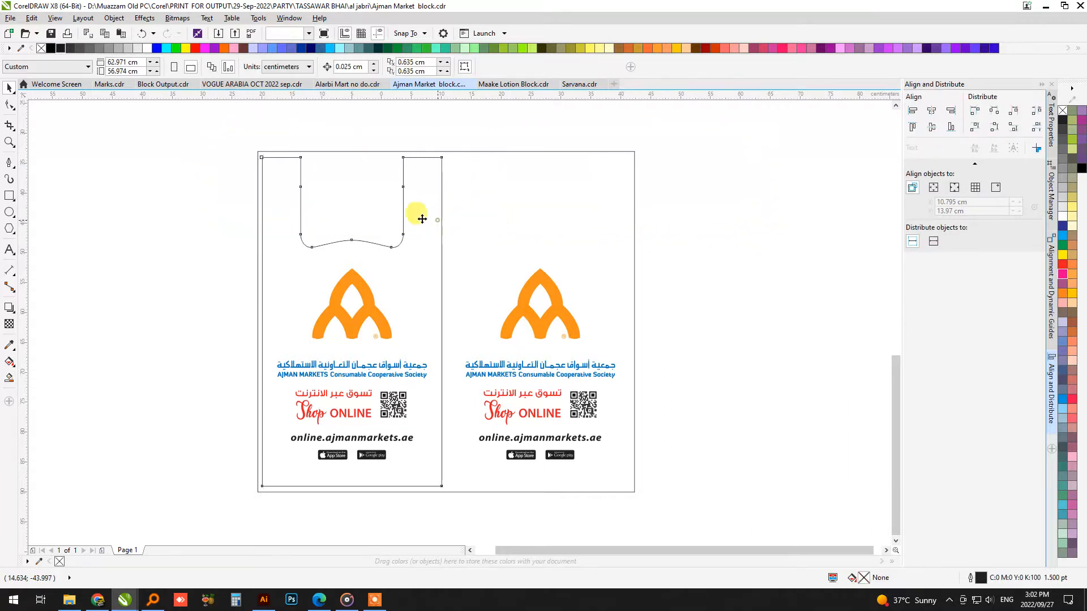
key("Delete")
left_click(395, 199)
key("Delete")
Group the left copied artwork and the right copied artwork as two separate groups.
left_click_drag(175, 229, 450, 501)
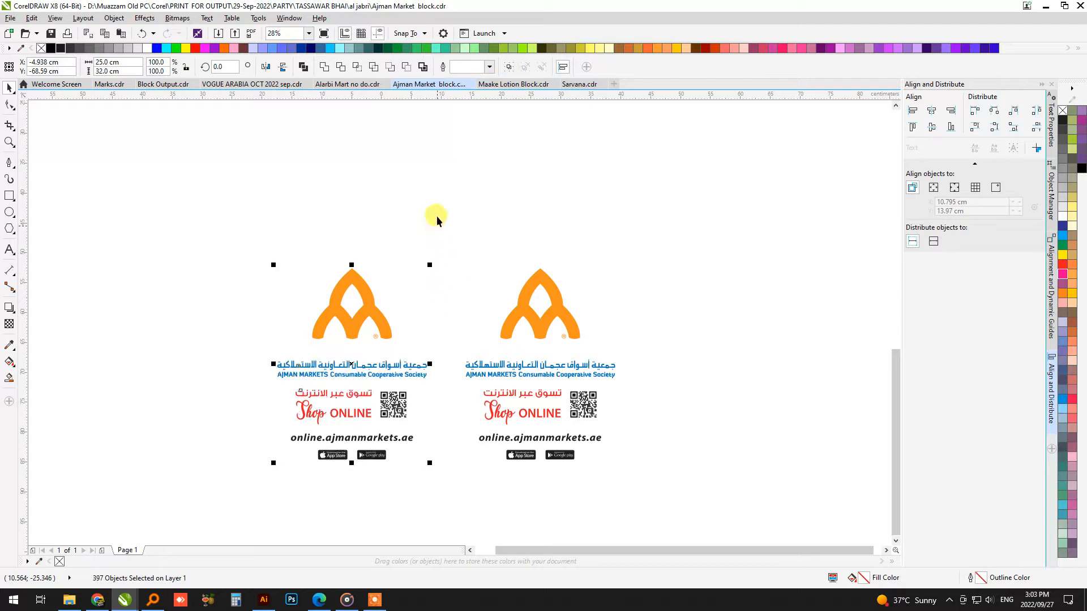
left_click_drag(436, 214, 668, 511)
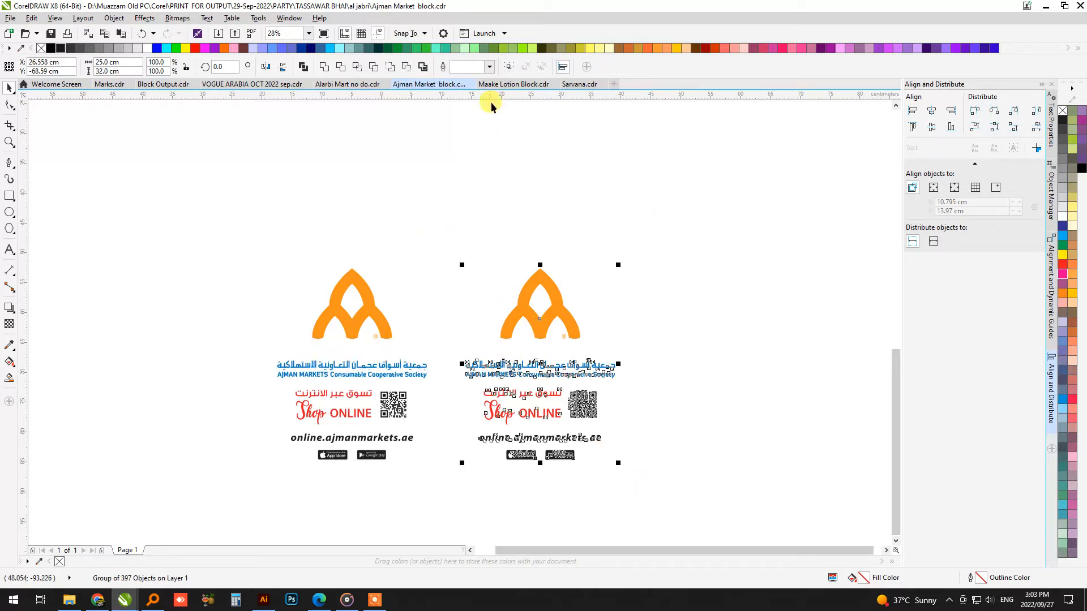
left_click(508, 68)
scroll(421, 204, "up", 2)
key("Escape")
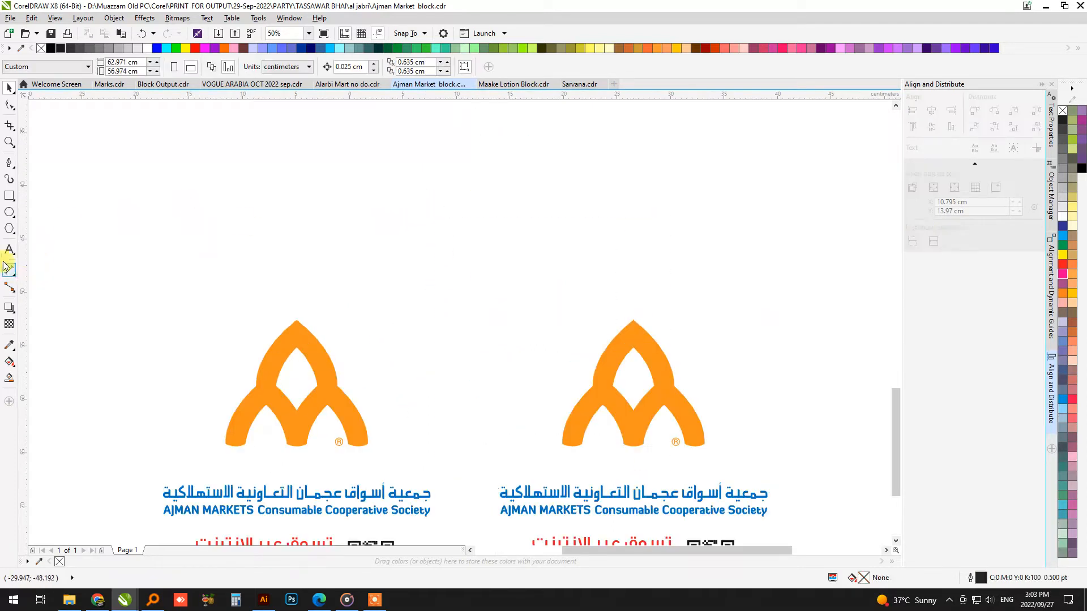
Add the note "Customer need 4 side micro dot" in 48 pt Arial above the copied artworks.
left_click(10, 249)
left_click(311, 248)
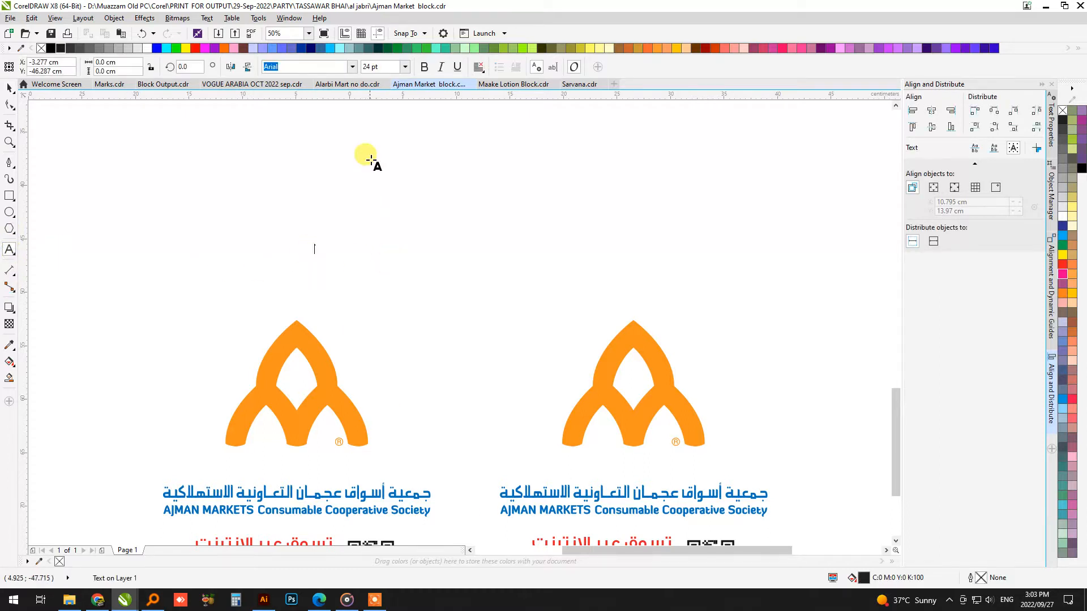
left_click(392, 66)
left_click(410, 69)
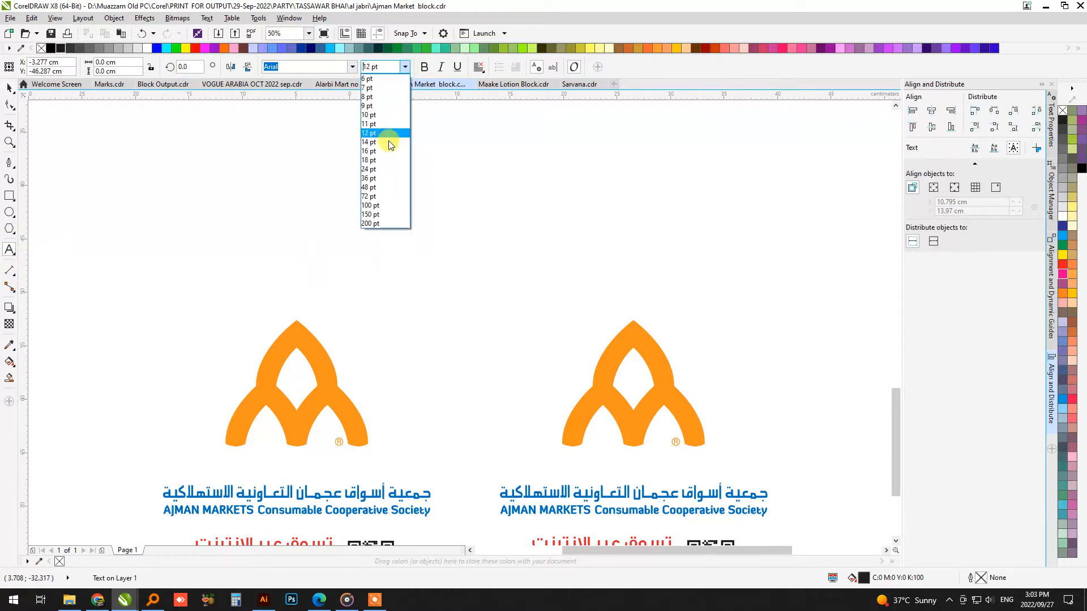
left_click(379, 191)
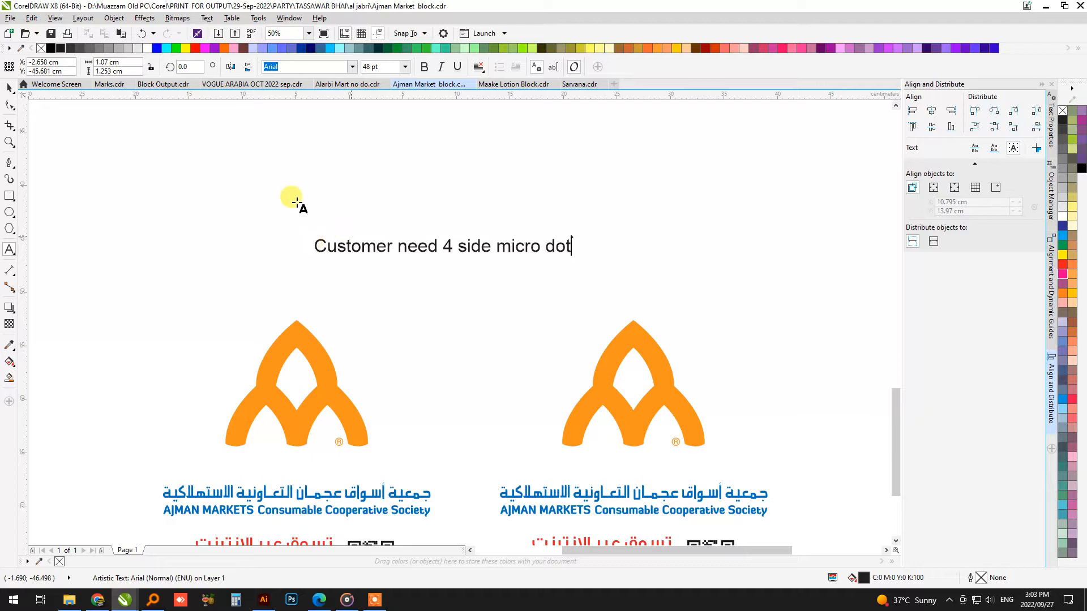
left_click(10, 88)
left_click(417, 214)
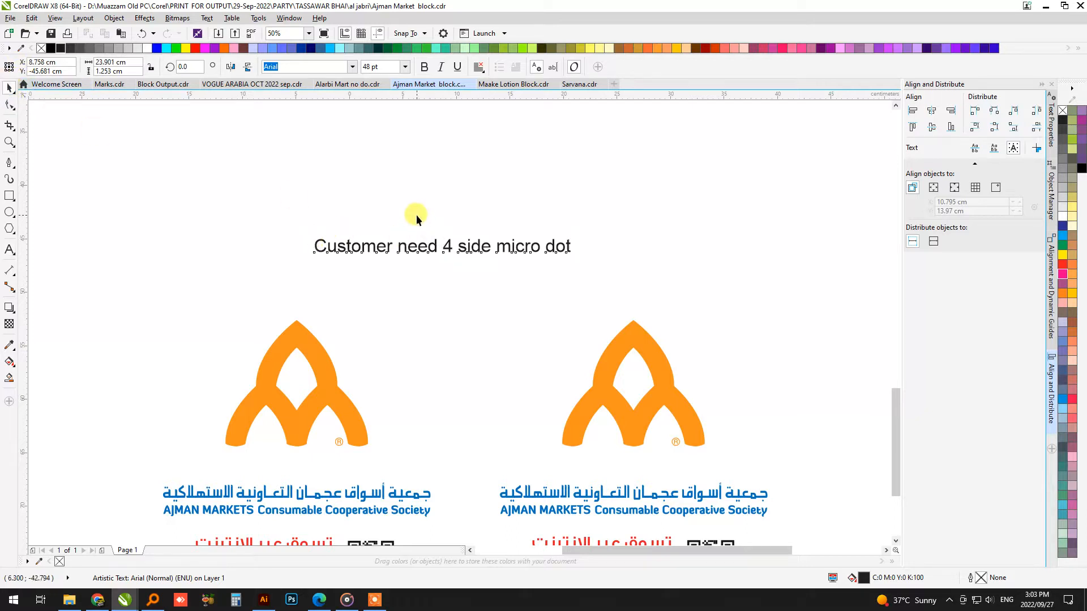
Change the drawing units to millimeters.
left_click(11, 215)
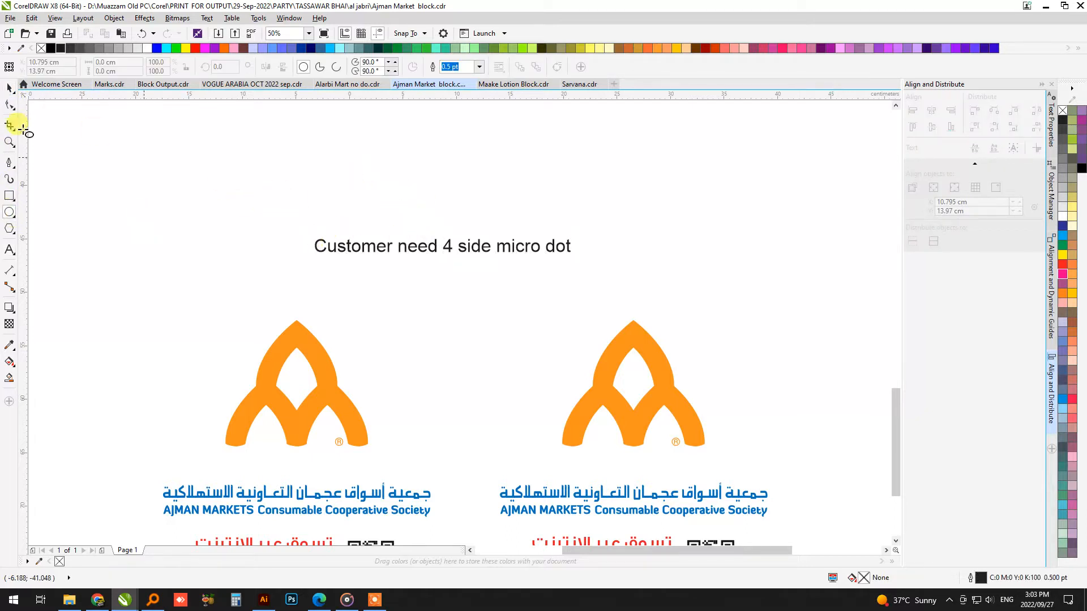
key("space")
left_click(289, 67)
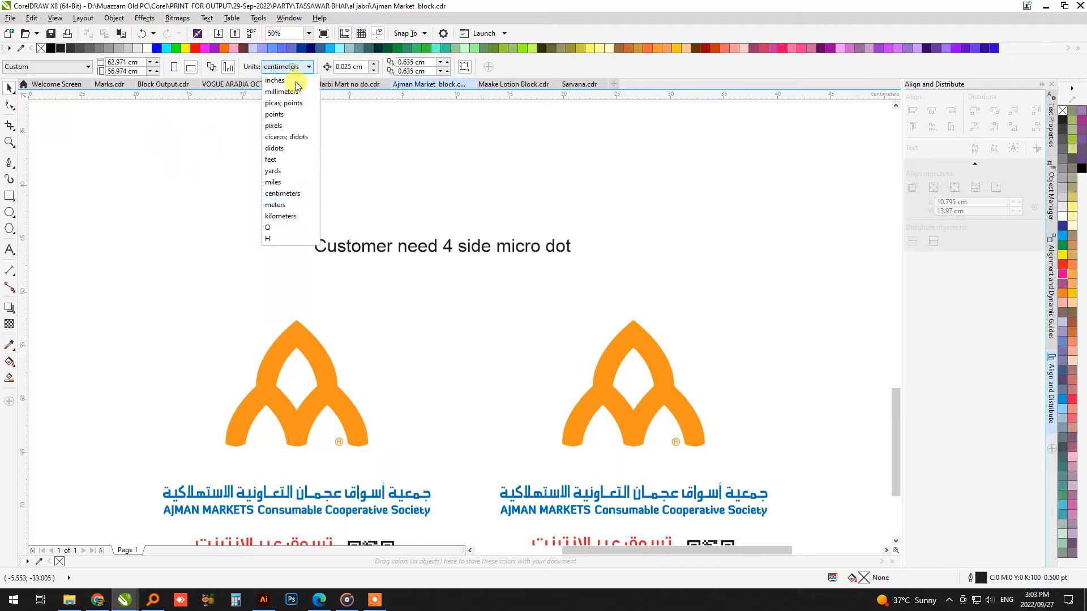
left_click(281, 92)
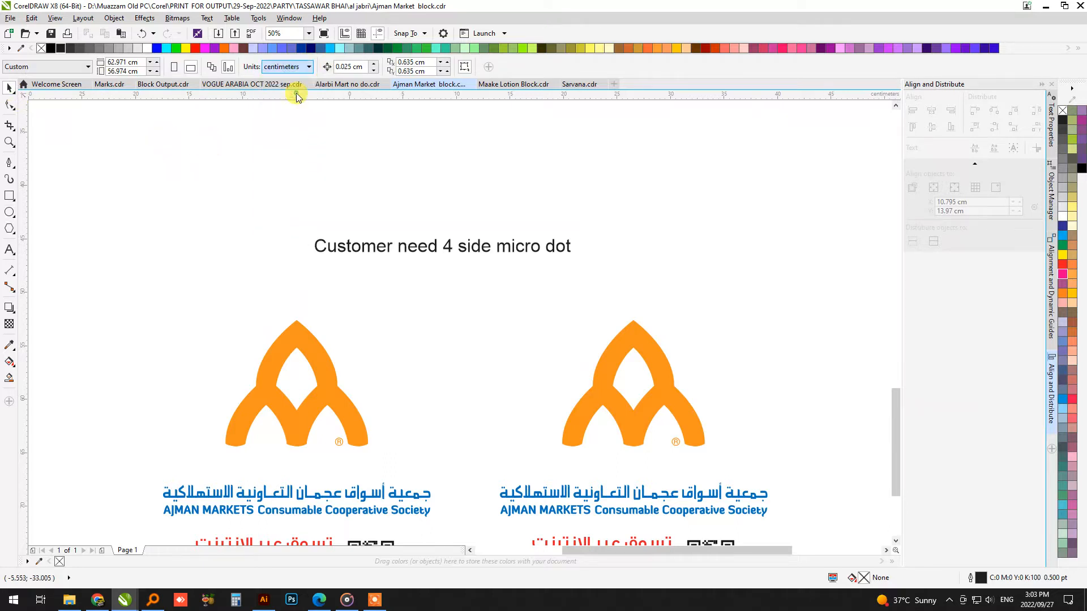
Draw a circle beside the note and set its width and height to 0.7 mm.
left_click(10, 213)
left_click_drag(170, 224, 154, 208)
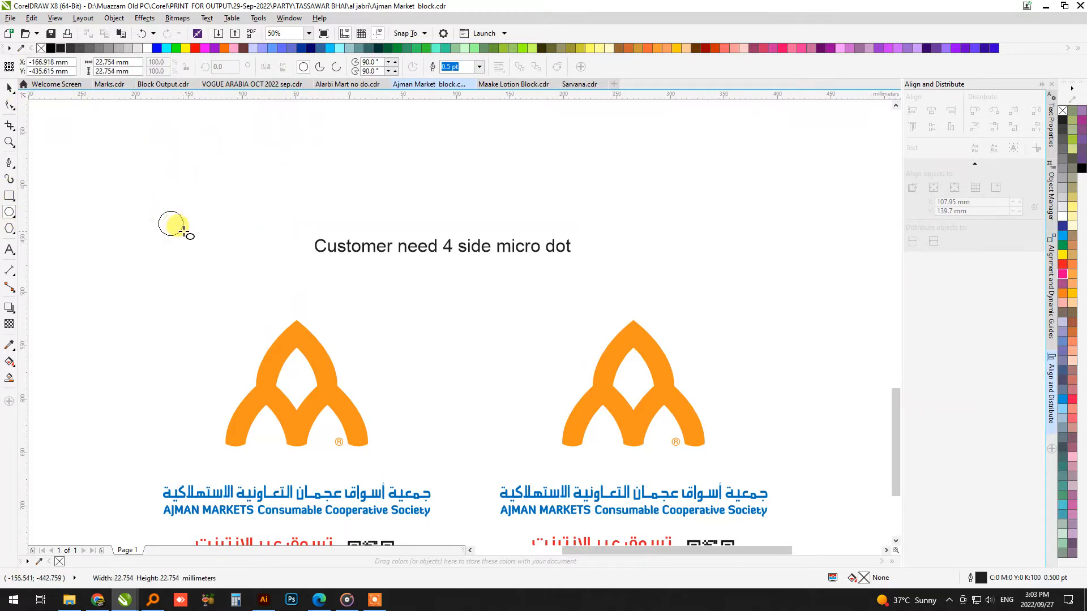
key("space")
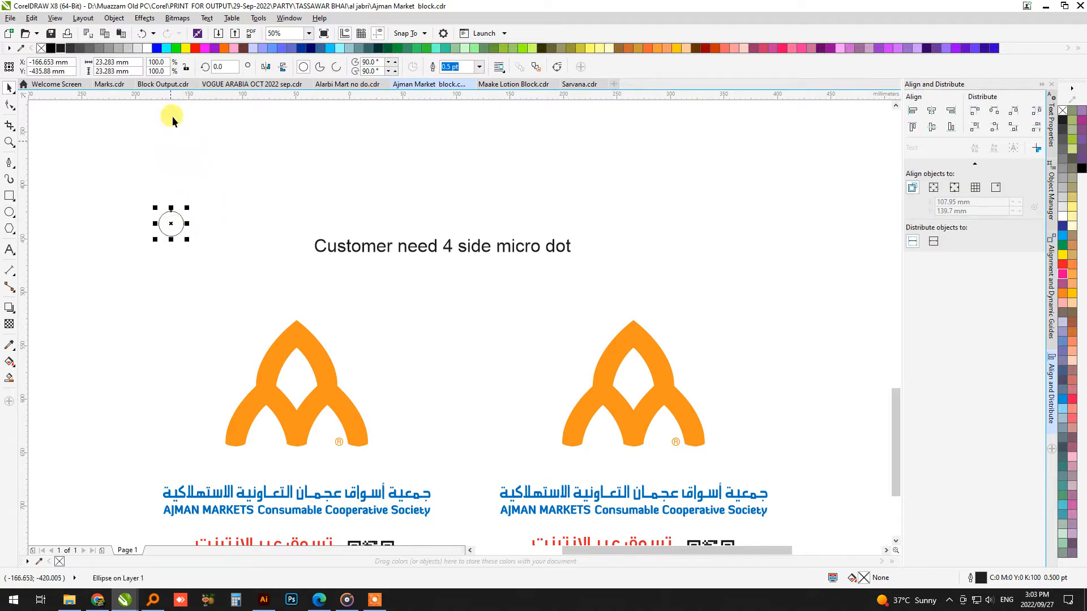
left_click(136, 63)
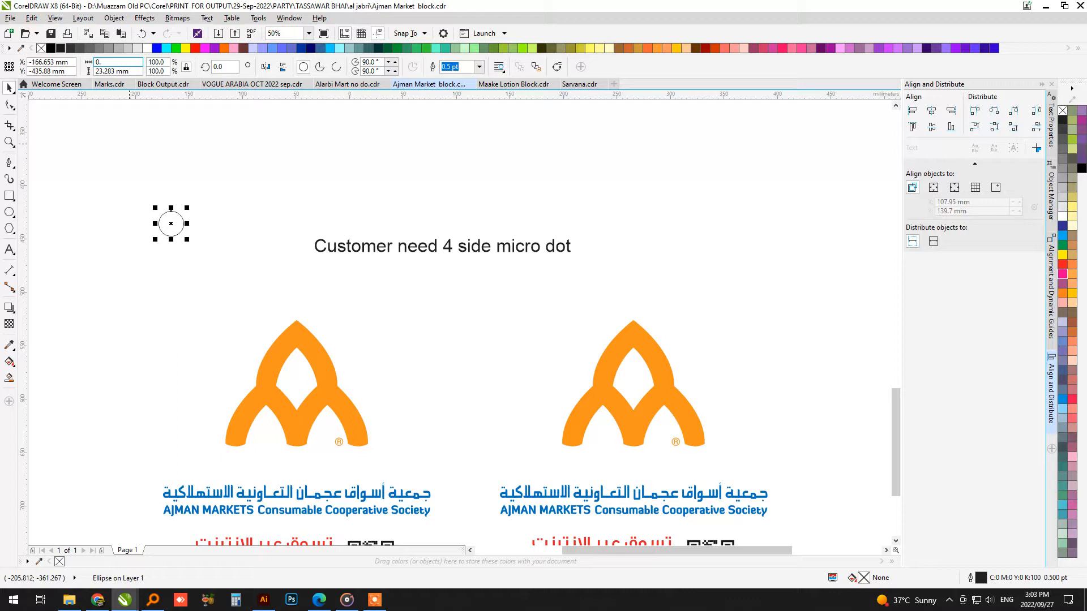
type("0.7")
key("Return")
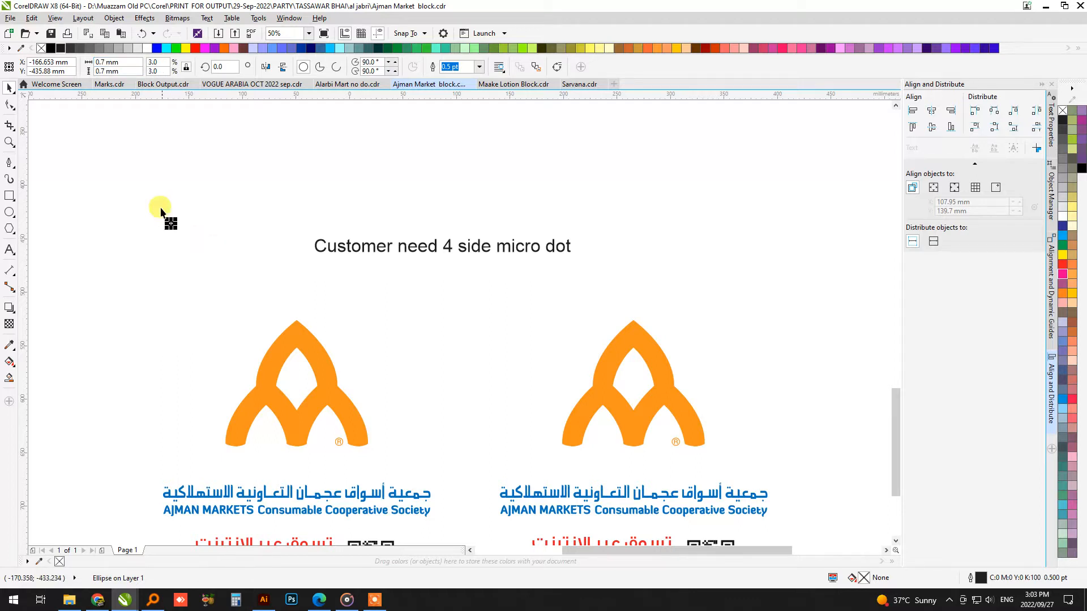
Fill the 0.7 mm circle with black and remove its outline.
scroll(161, 212, "up", 12)
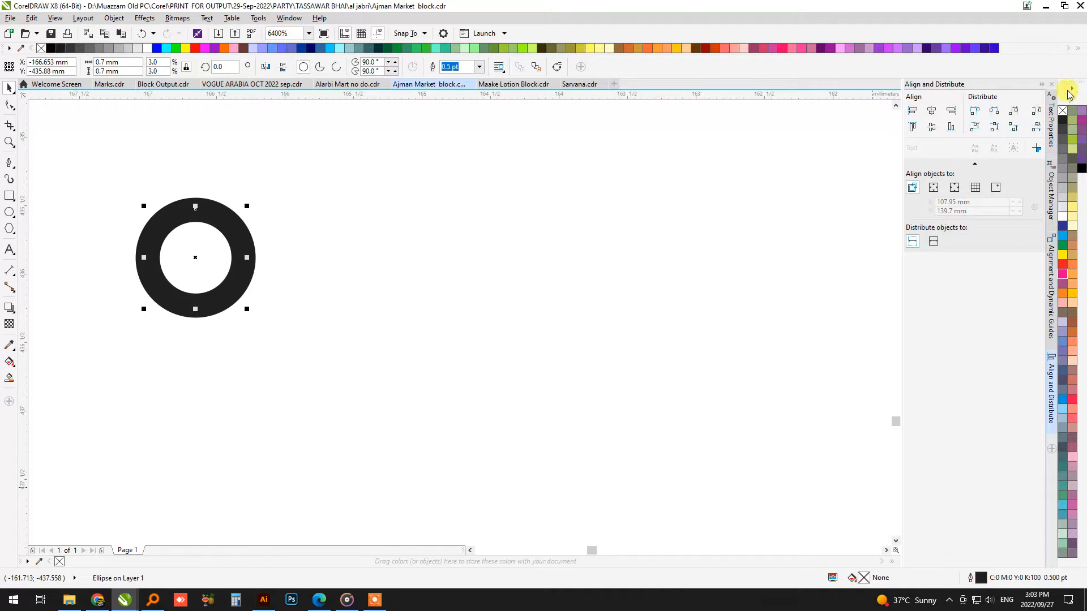
left_click(1062, 121)
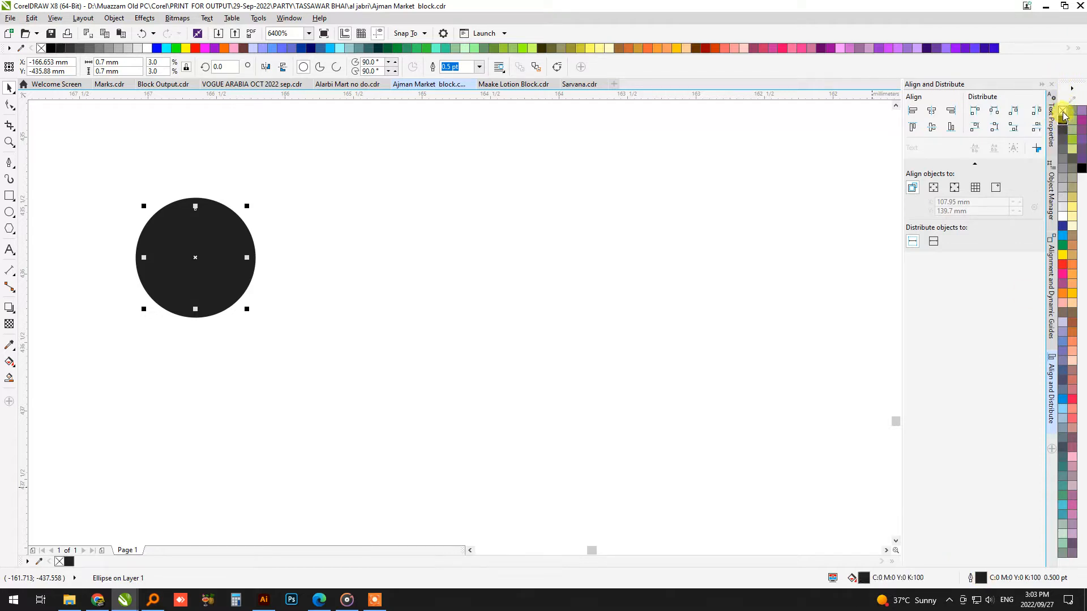
right_click(1063, 113)
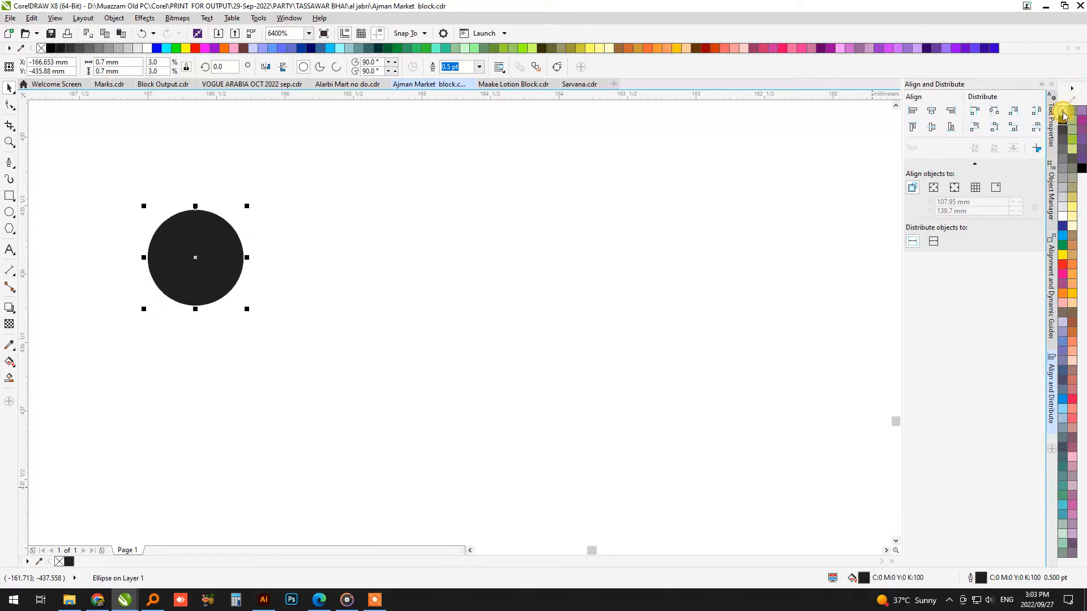
Change the dot's uniform fill to the Registration Color model.
double_click(863, 579)
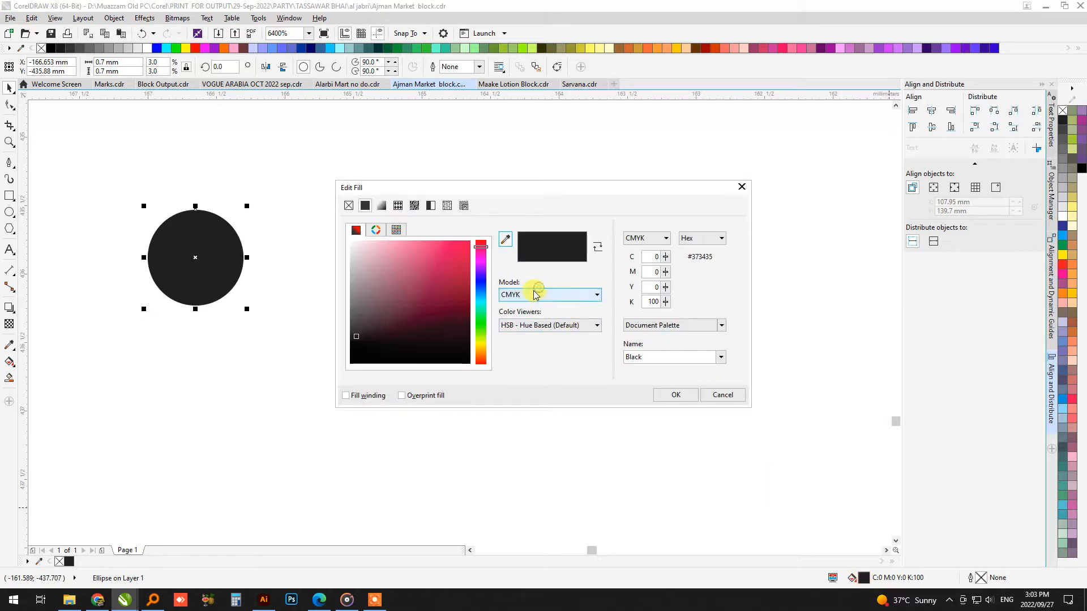
left_click(535, 295)
left_click(515, 373)
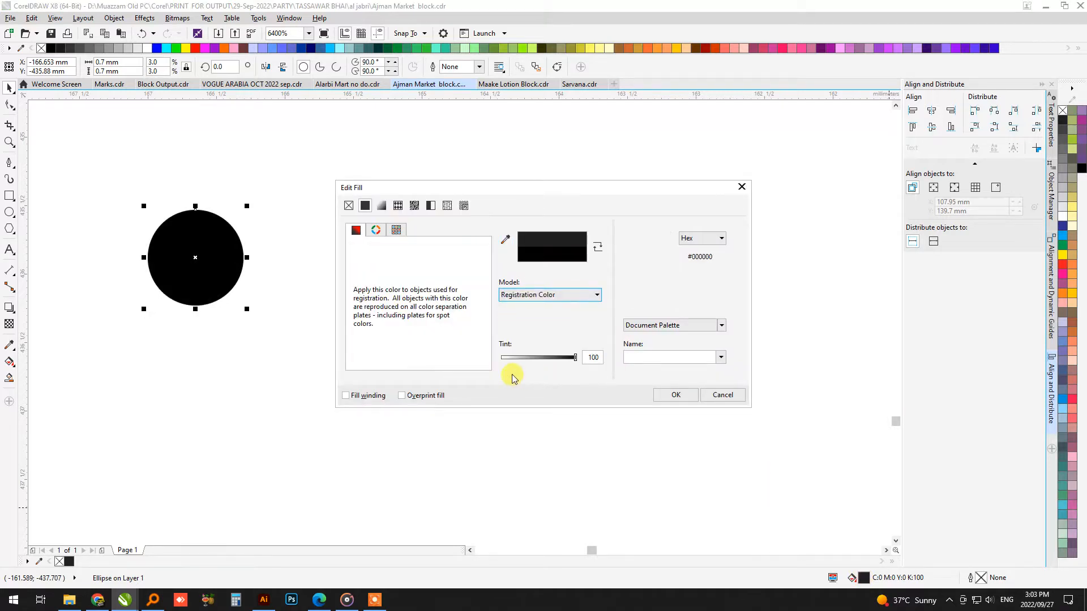
left_click(672, 397)
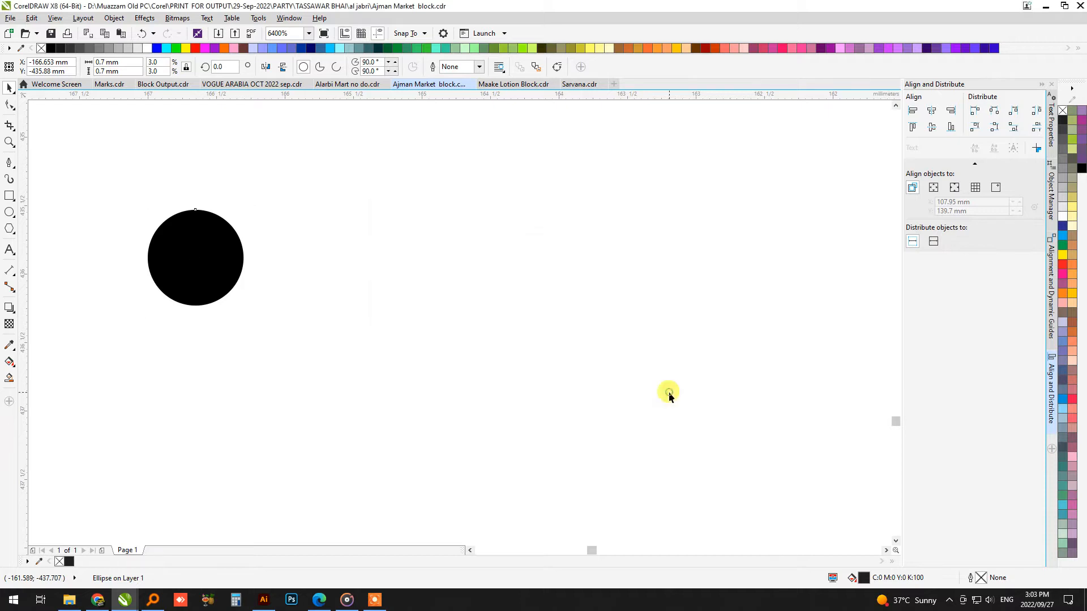
left_click(204, 246)
left_click(353, 228)
left_click(229, 280)
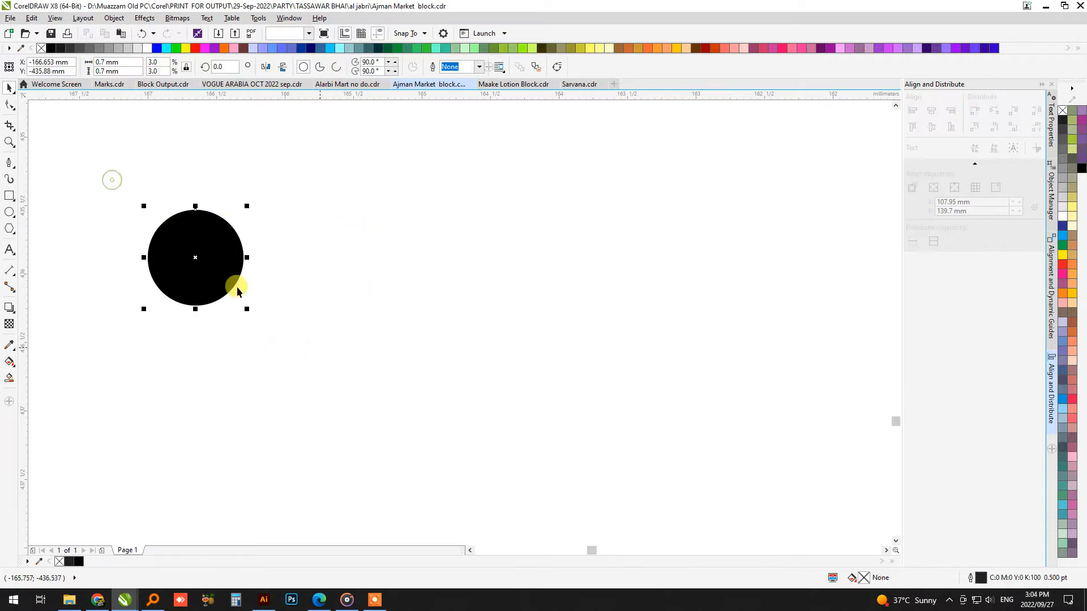
Delete the "Customer need 4 side micro dot" note above the artworks.
scroll(192, 175, "down", 4)
scroll(195, 175, "down", 6)
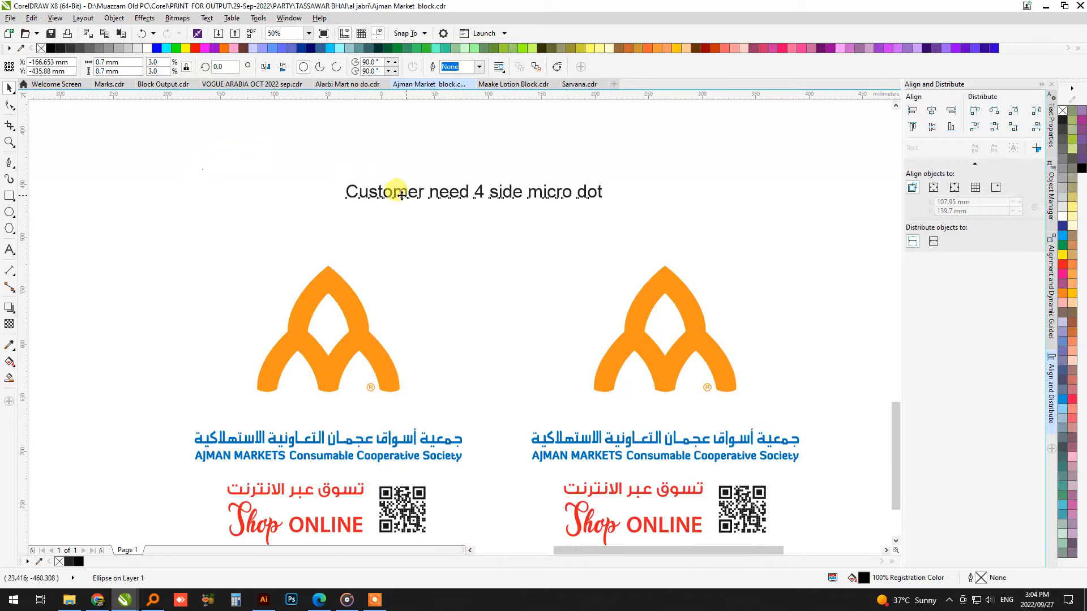
left_click(399, 192)
key("Delete")
Move the micro dot to just above the peak of the left orange logo.
left_click_drag(177, 146, 270, 219)
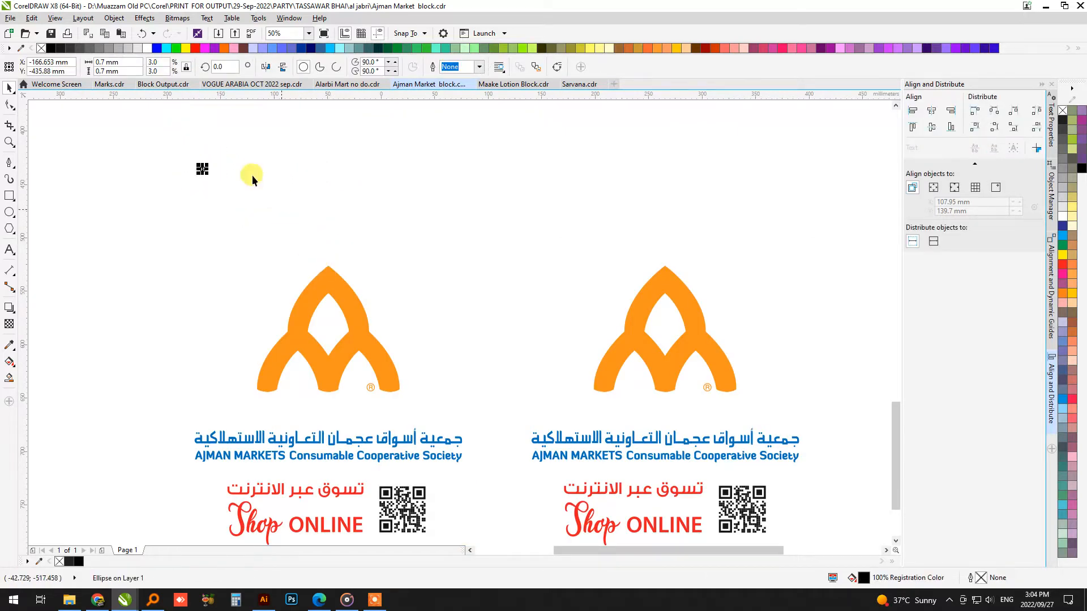
left_click_drag(202, 169, 320, 250)
key("ctrl+g")
left_click(397, 279)
scroll(315, 237, "down", 3)
left_click_drag(201, 186, 637, 475)
left_click_drag(329, 215, 329, 214)
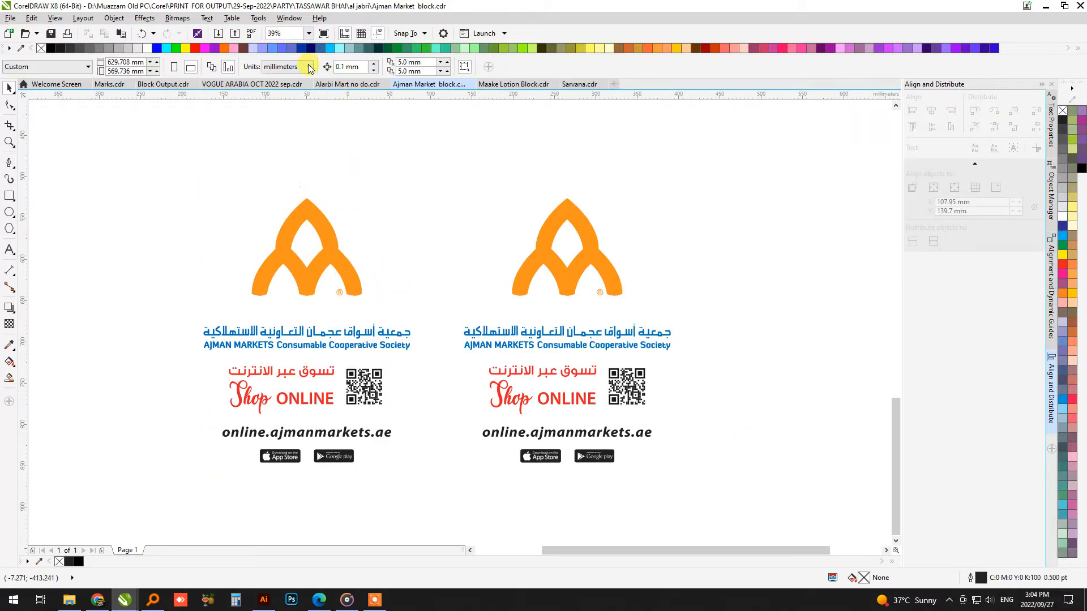
Change the drawing units to centimeters and align the micro dot to the top centre of the left artwork.
left_click(308, 67)
left_click(283, 193)
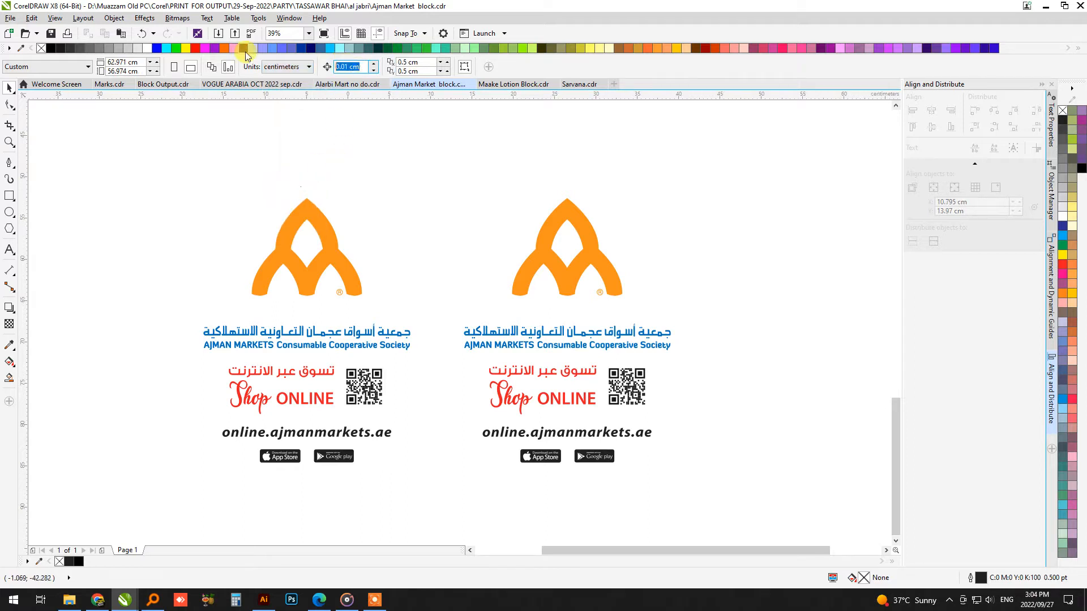
left_click_drag(268, 141, 361, 222)
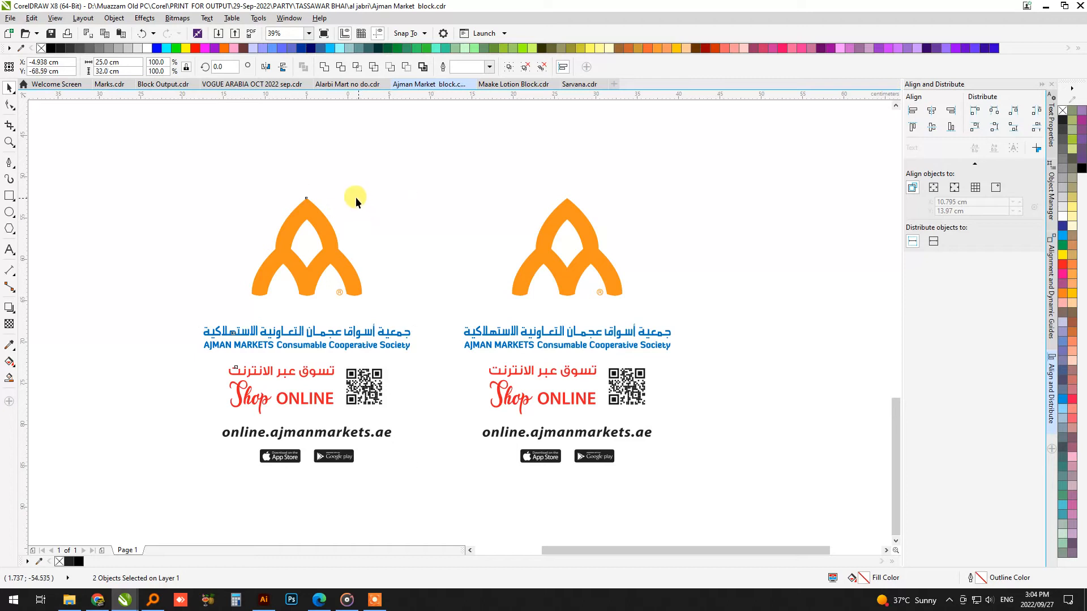
left_click_drag(261, 170, 320, 206)
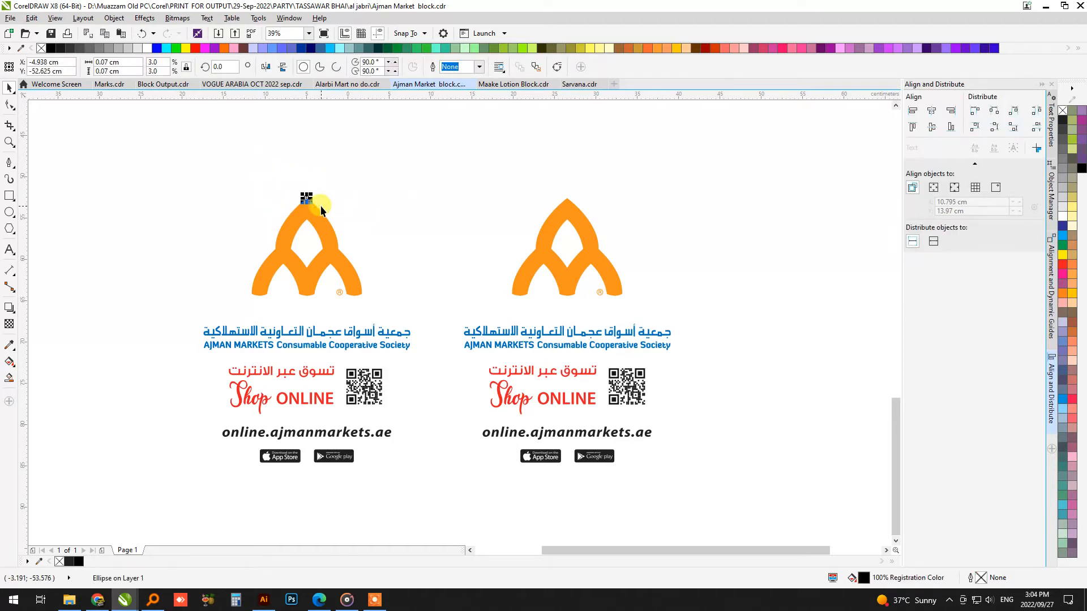
Nudge the top micro dot 1 cm upward so it sits clear above the left logo's peak.
scroll(317, 196, "up", 3)
left_click(283, 180)
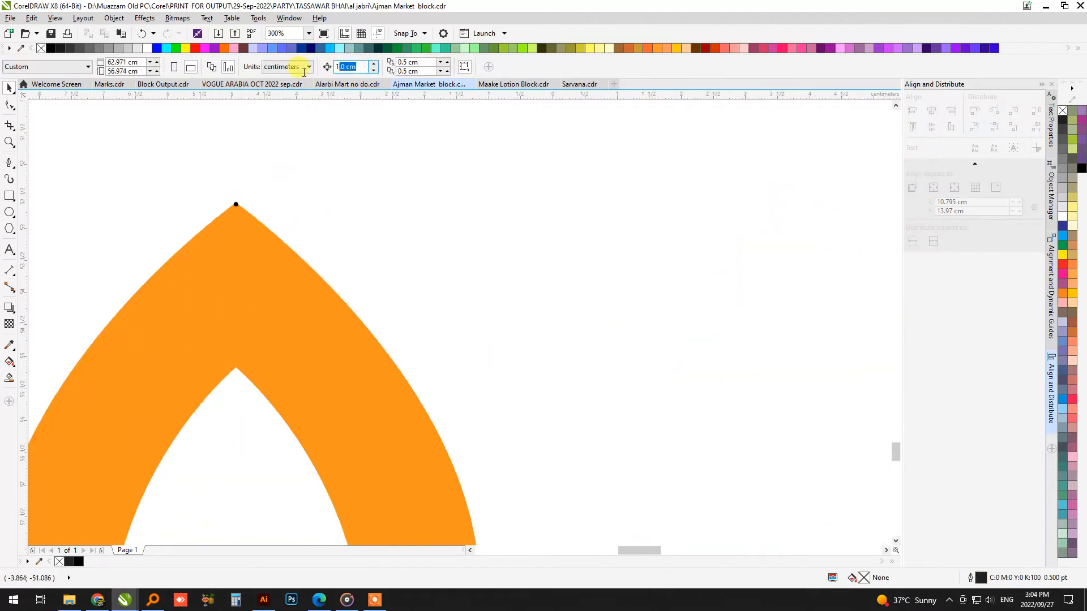
left_click(396, 175)
left_click_drag(307, 260, 307, 252)
key("Up")
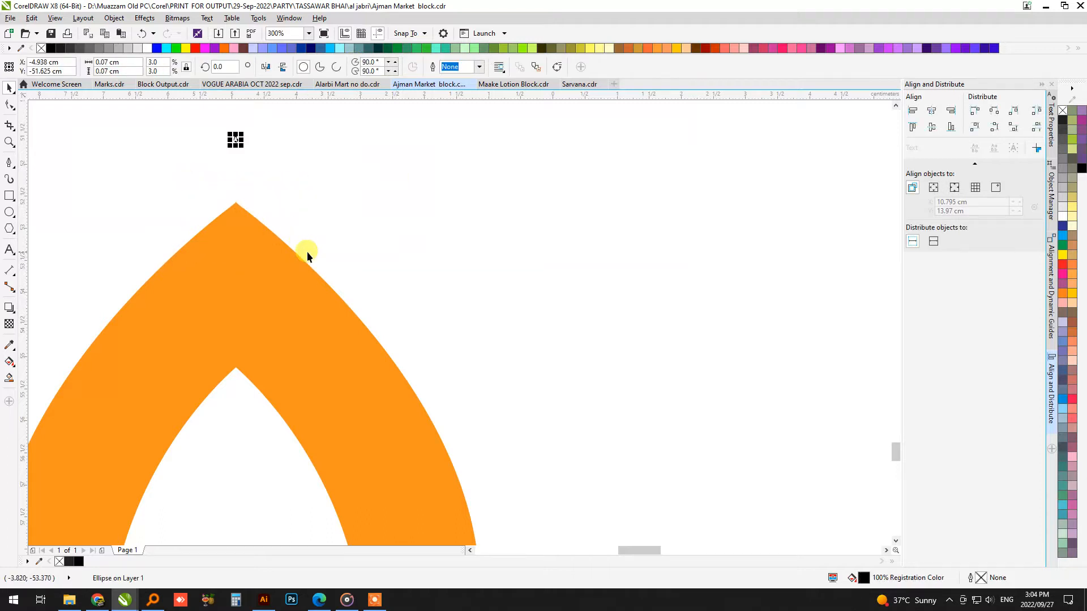
scroll(332, 195, "down", 3)
left_click(375, 173)
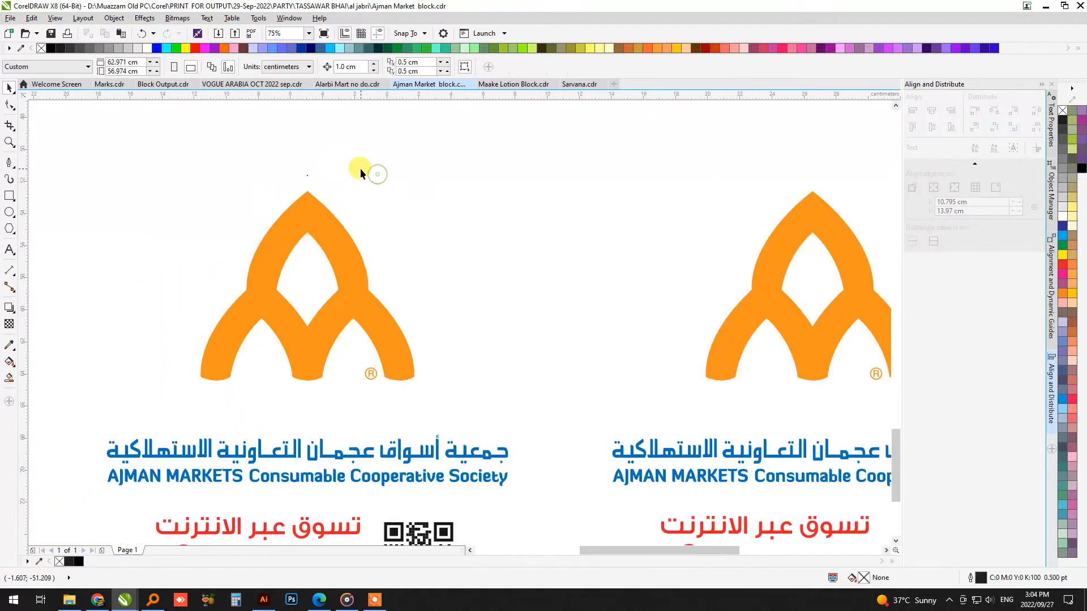
left_click_drag(306, 146, 345, 182)
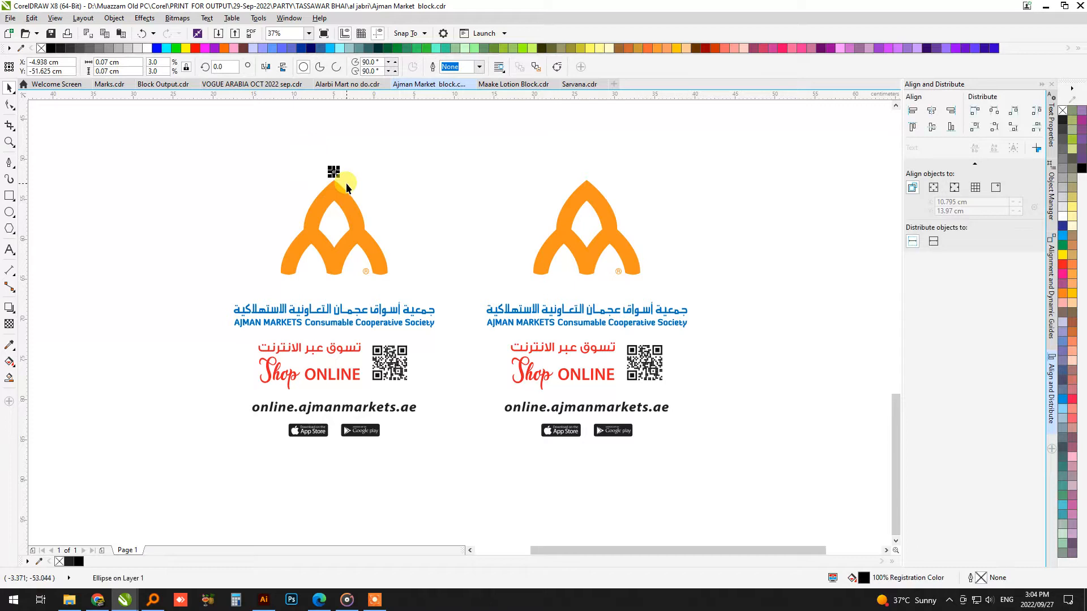
Paste a copy of the micro dot, align it to the left artwork's bottom centre and nudge it 1 cm below the artwork.
scroll(346, 176, "up", 2)
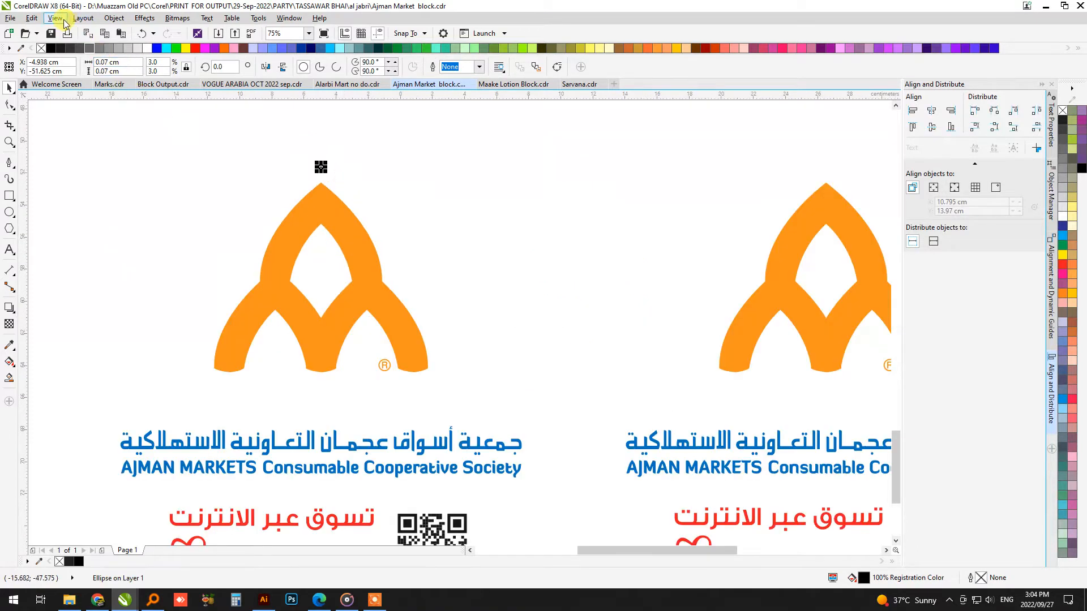
left_click(31, 17)
left_click(48, 98)
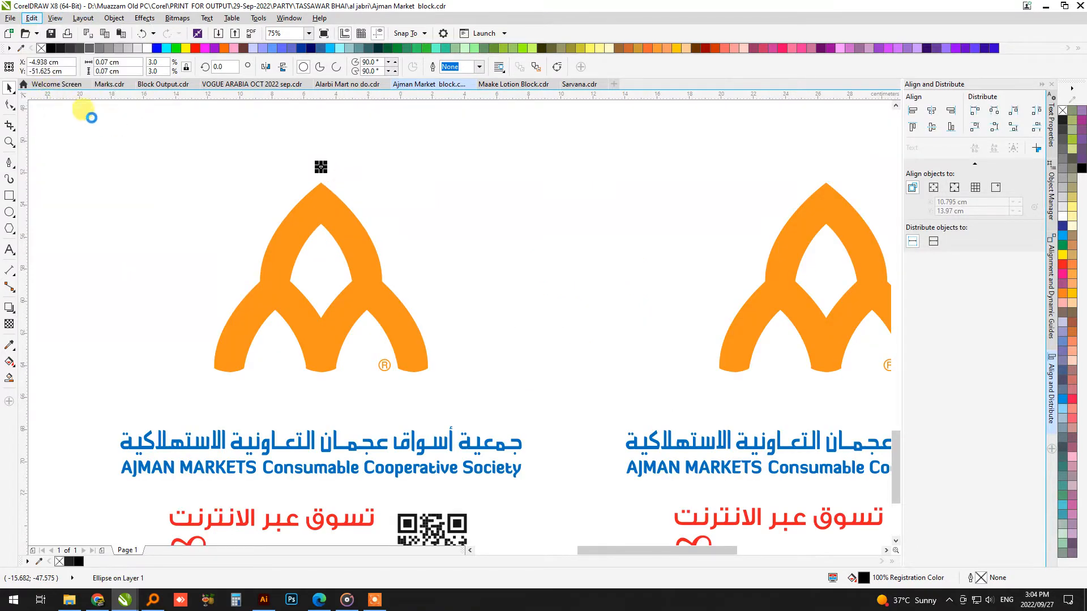
left_click(32, 18)
left_click(48, 108)
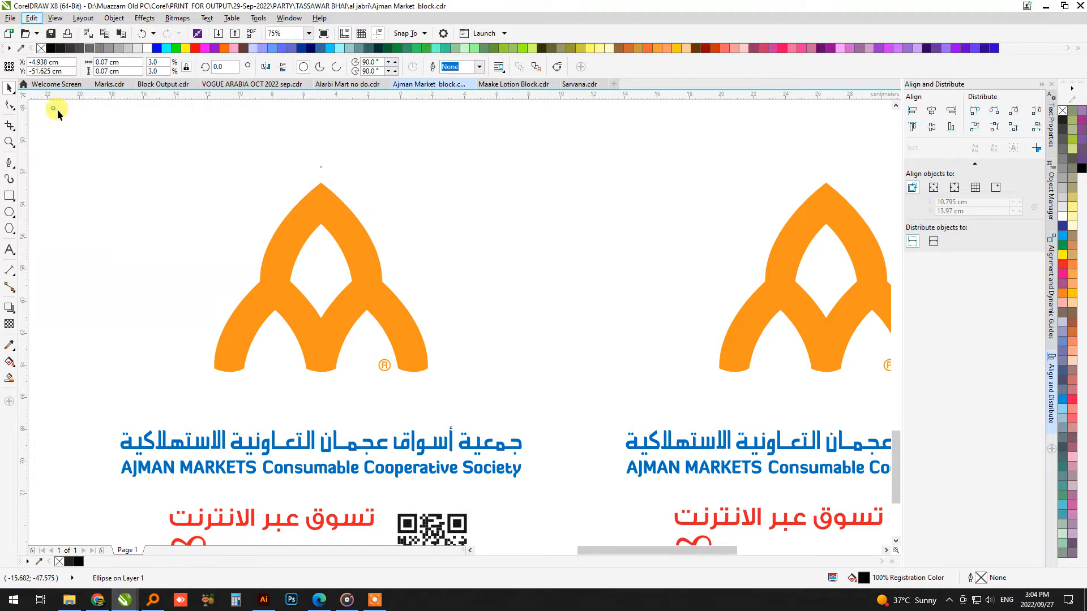
scroll(346, 131, "down", 2)
left_click(342, 170, "shift")
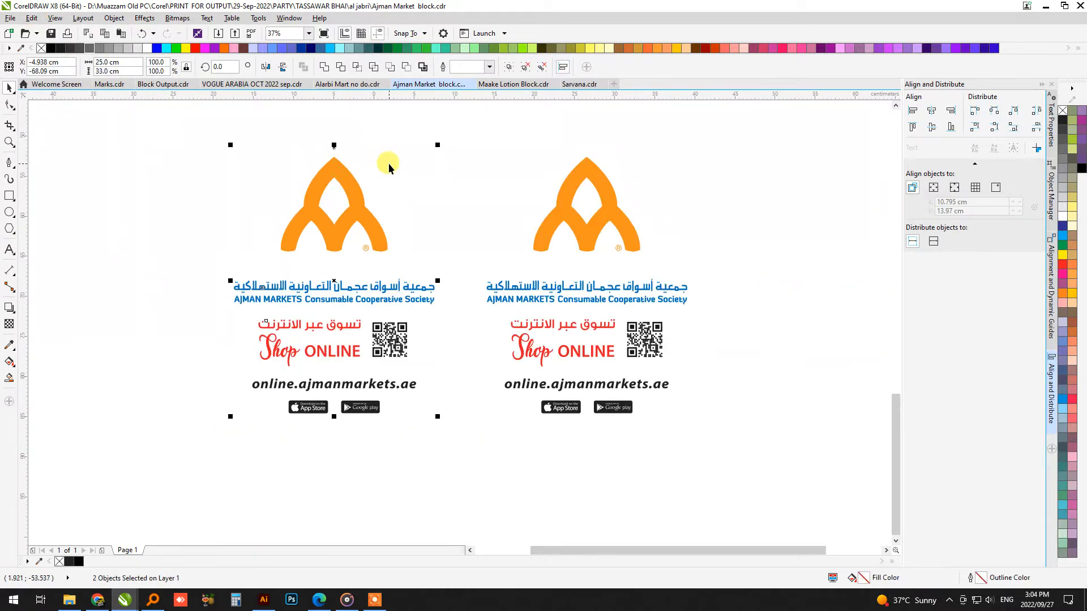
scroll(389, 415, "up", 4)
left_click_drag(315, 389, 226, 315)
key("Down")
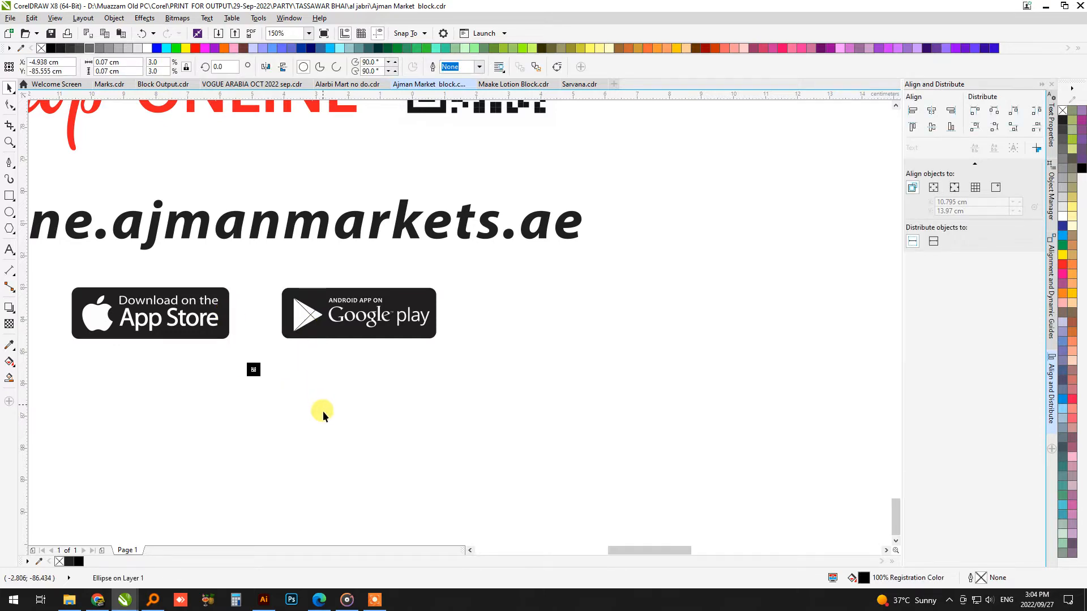
Place another copy of the micro dot at the middle of the left artwork's right edge and nudge it 1 cm outward.
scroll(323, 411, "down", 3)
left_click_drag(354, 430, 289, 390)
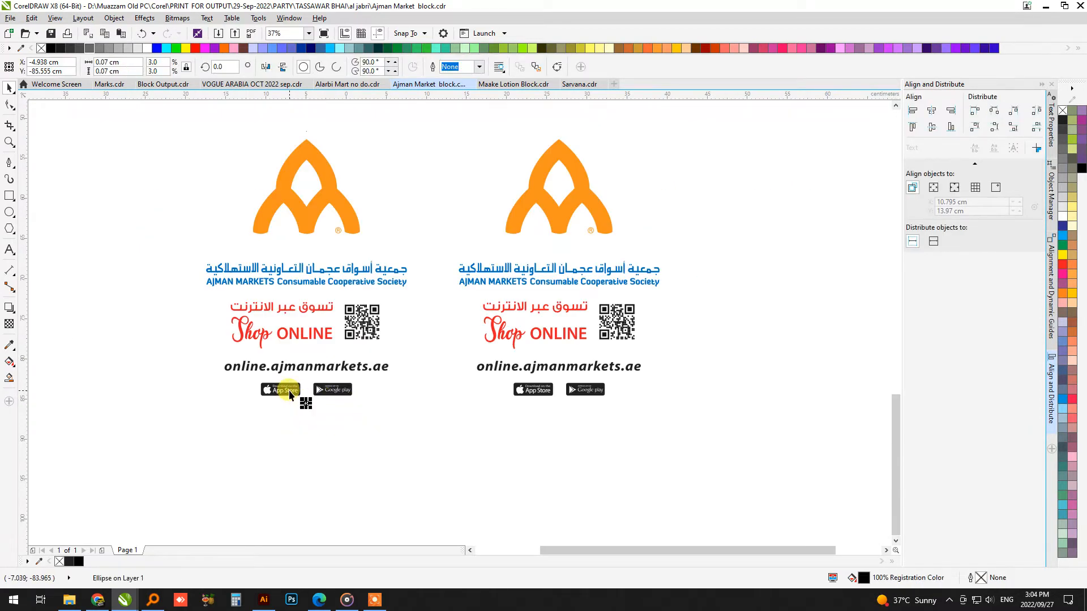
left_click(344, 391, "shift")
left_click(434, 332)
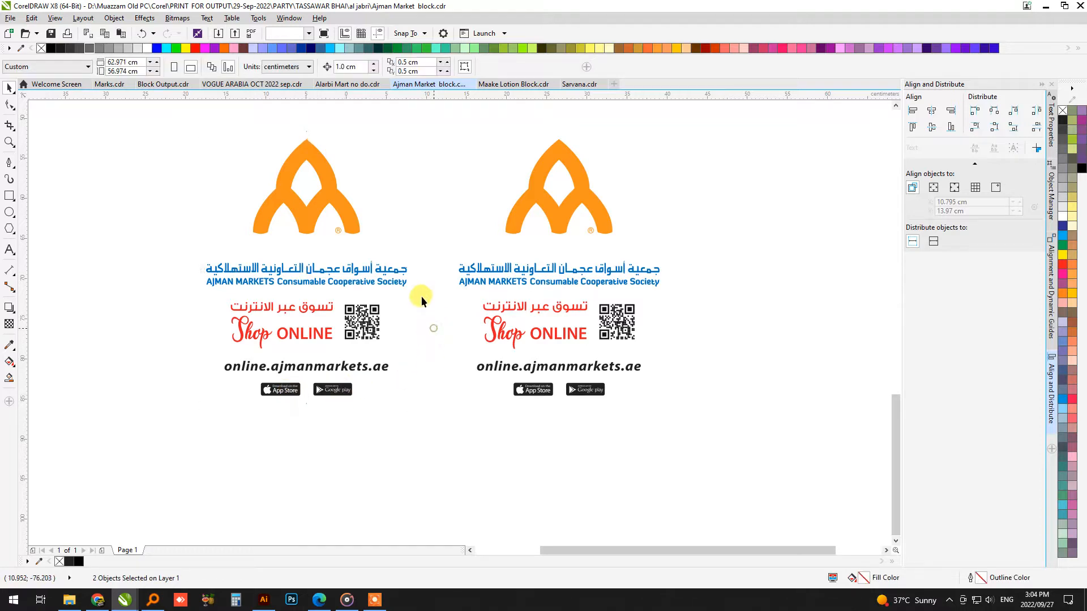
scroll(398, 252, "up", 4)
left_click(428, 311)
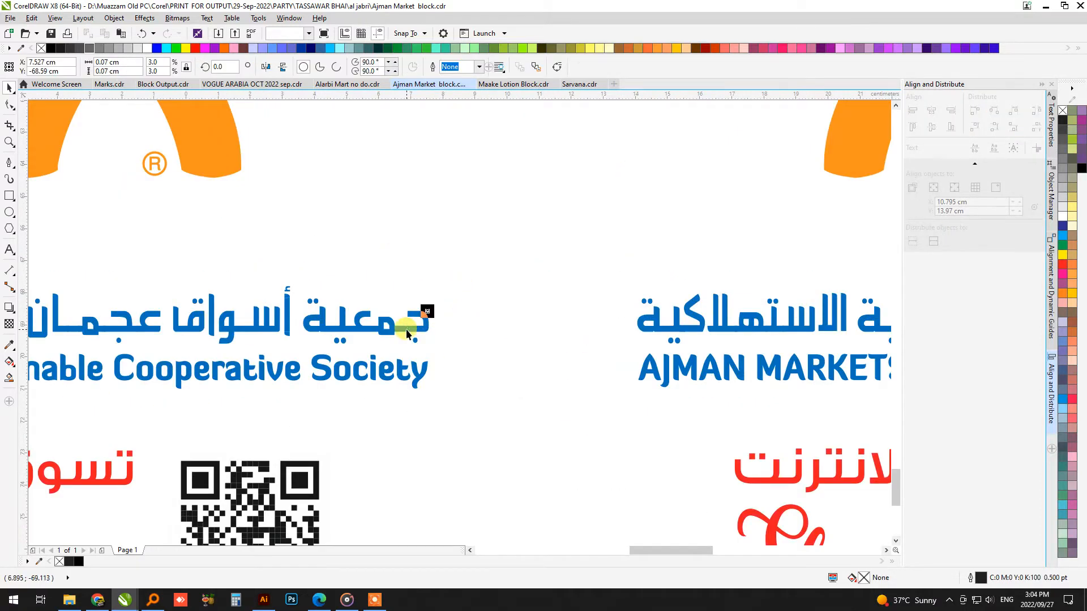
scroll(457, 298, "down", 2)
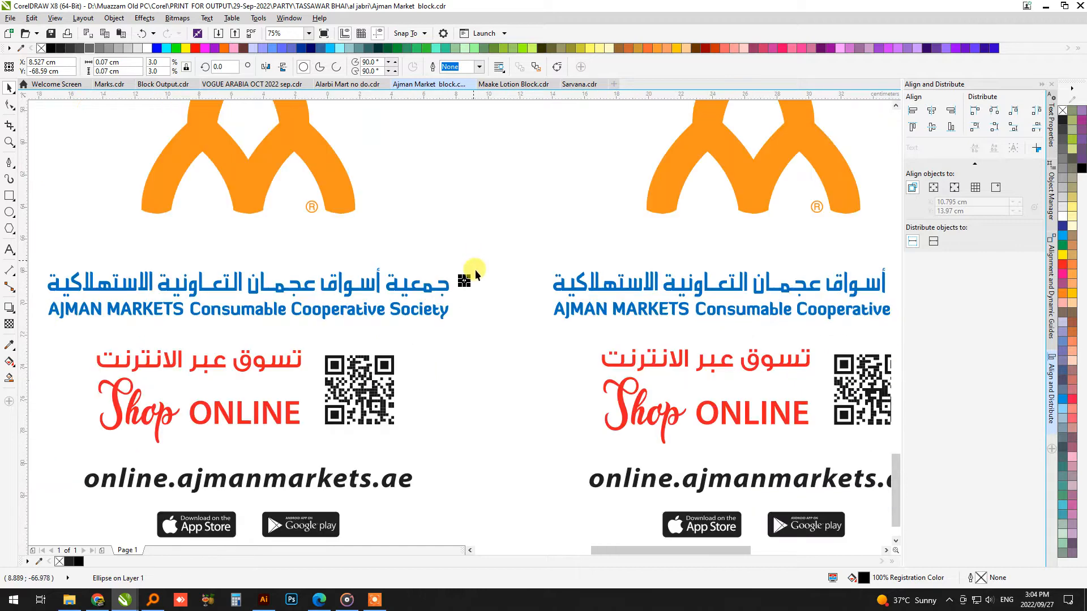
Place a fourth micro dot at the middle of the left artwork's left edge and nudge it 1 cm outward.
scroll(477, 273, "down", 2)
left_click(391, 212, "shift")
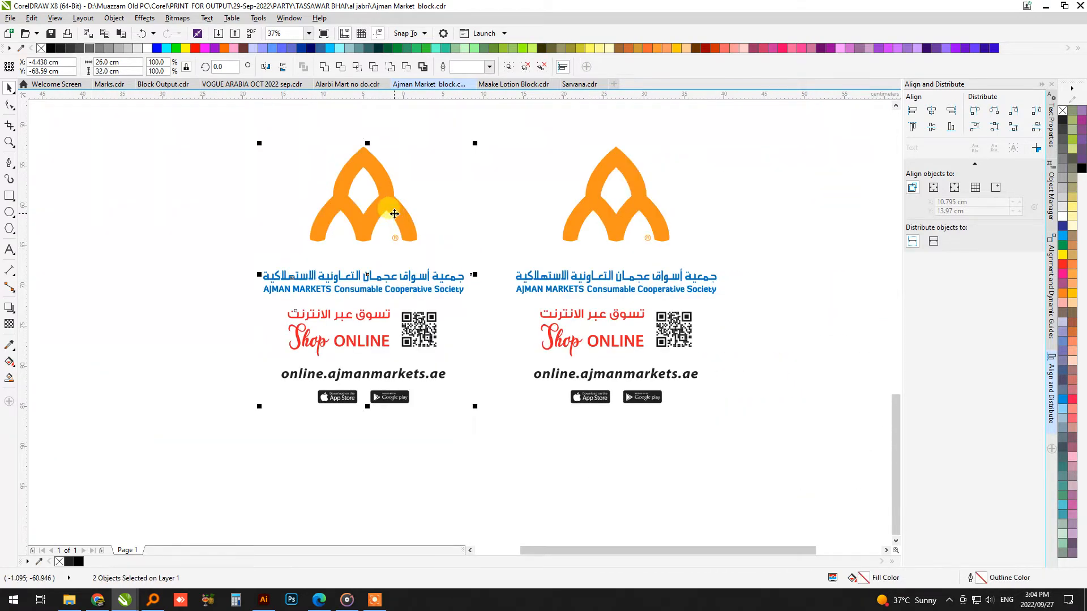
left_click_drag(175, 232, 268, 287)
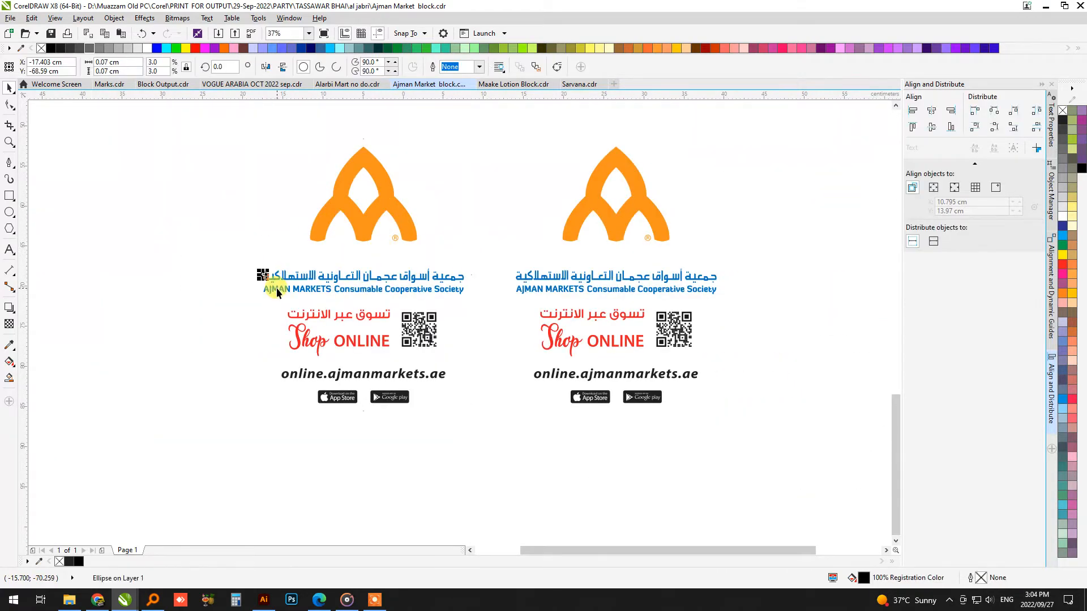
left_click(242, 273)
scroll(245, 272, "down", 1)
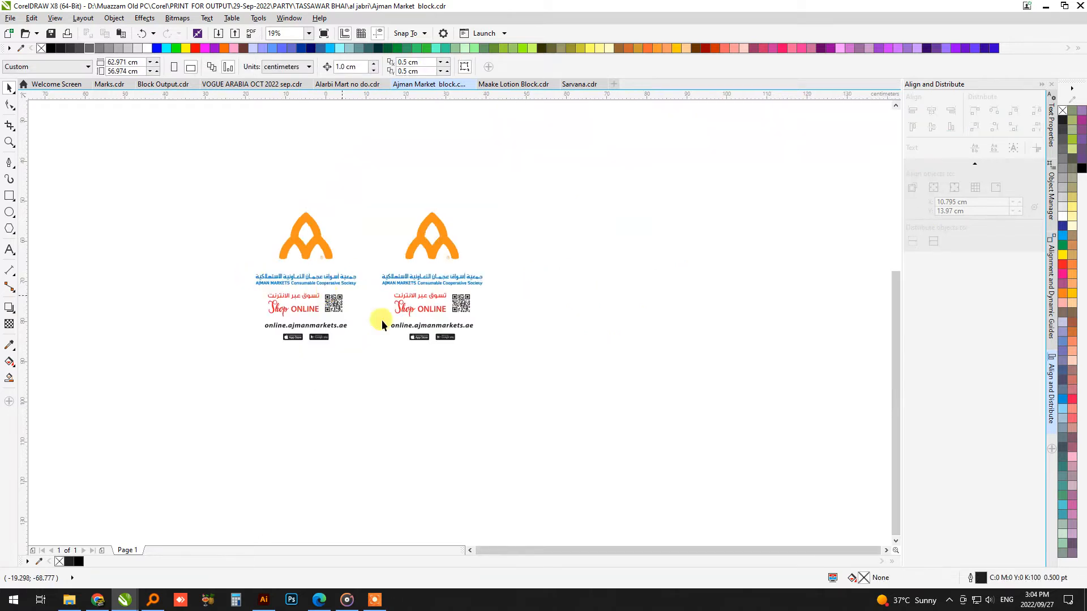
Select the four micro dots around the left artwork without the artwork itself and group them.
key("F2")
left_click_drag(600, 388, 156, 152)
left_click_drag(245, 276, 454, 501)
left_click(352, 266, "shift")
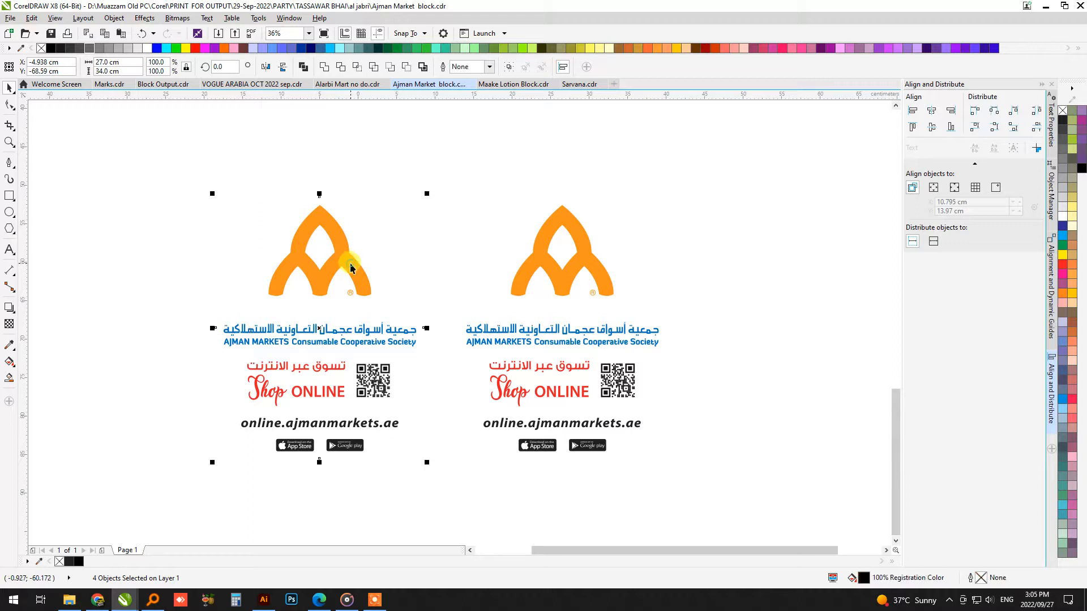
left_click(512, 67)
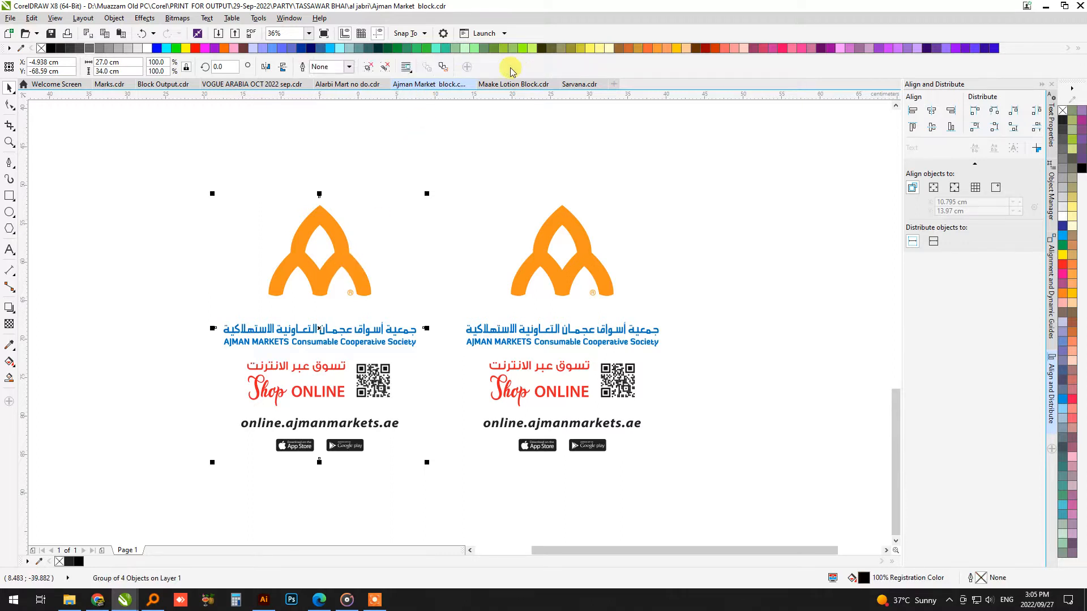
Copy and paste the micro dot group and align the copy to the centre of the right artwork.
left_click(34, 19)
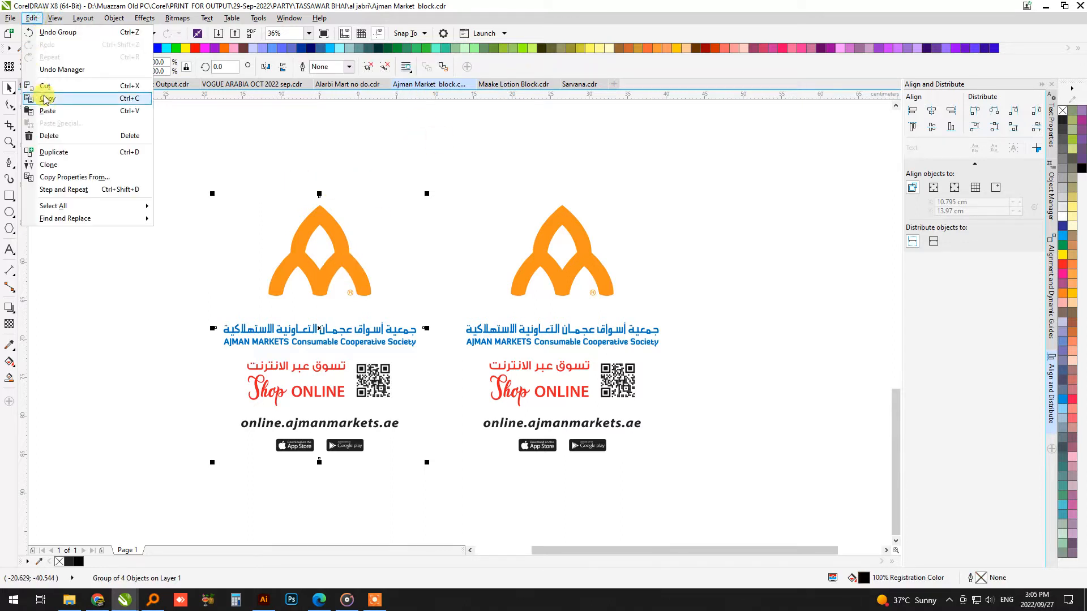
left_click(46, 98)
left_click(34, 18)
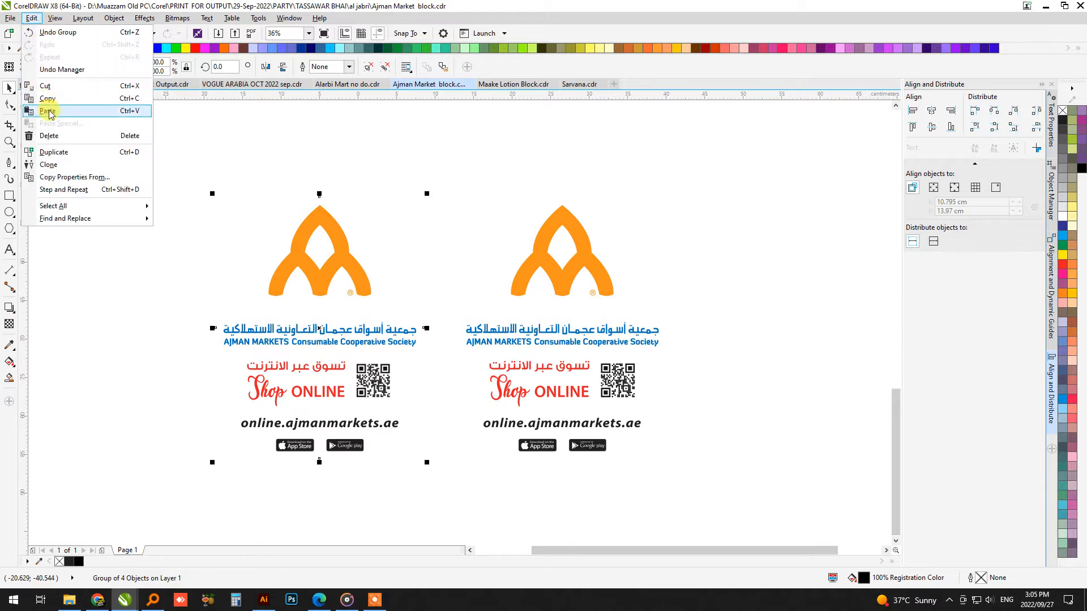
left_click(53, 111)
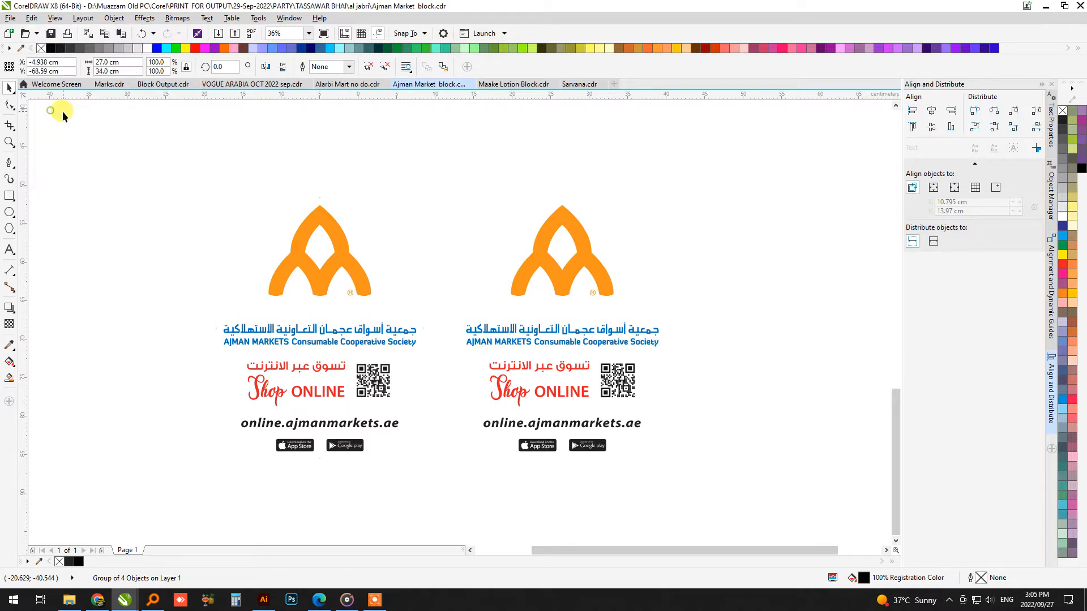
left_click(626, 175)
left_click_drag(428, 169, 742, 500)
scroll(228, 175, "down", 2)
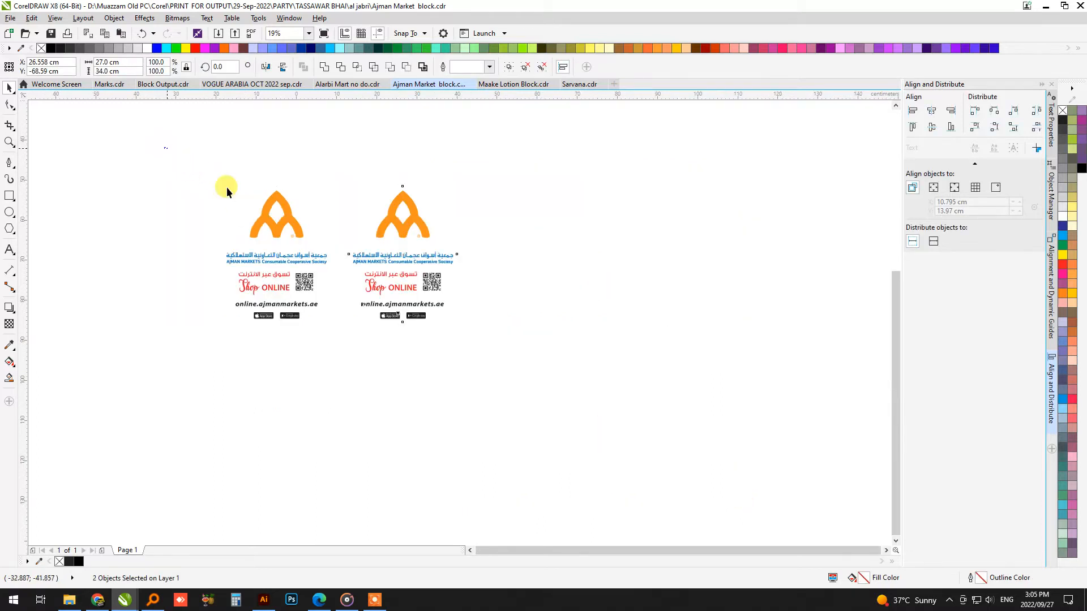
Copy both artworks with their micro dots and place the duplicate pair about 40 cm below the originals.
left_click_drag(160, 142, 560, 387)
left_click(38, 21)
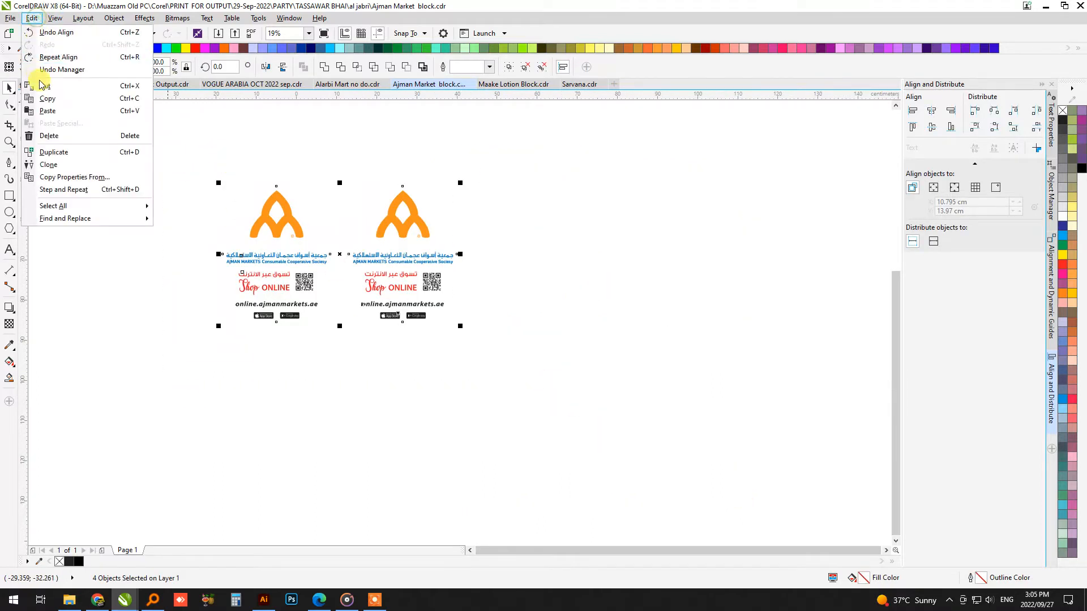
left_click(33, 16)
left_click(32, 18)
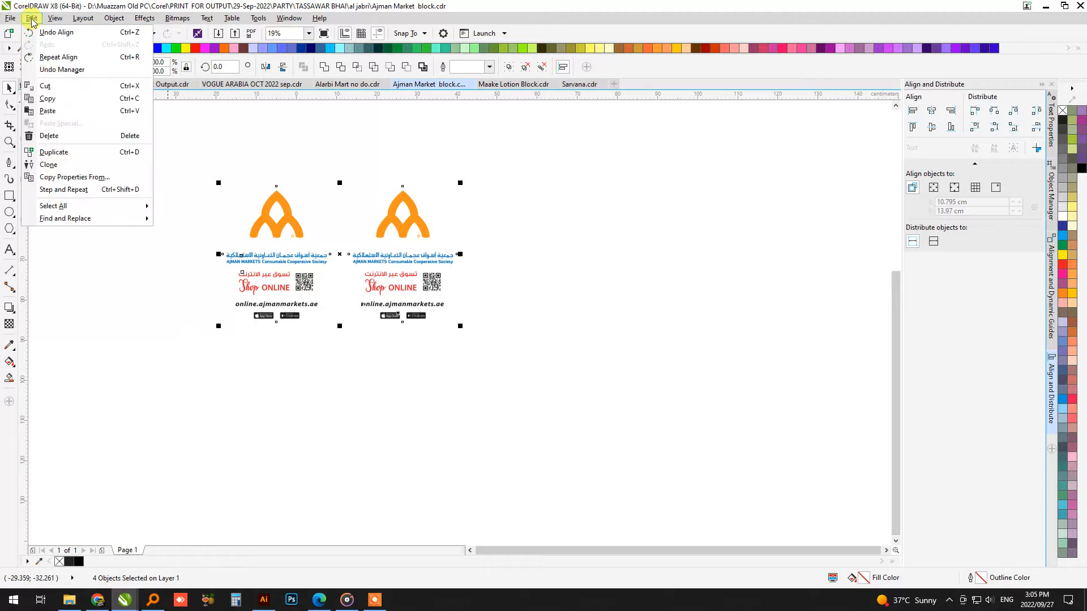
left_click(63, 100)
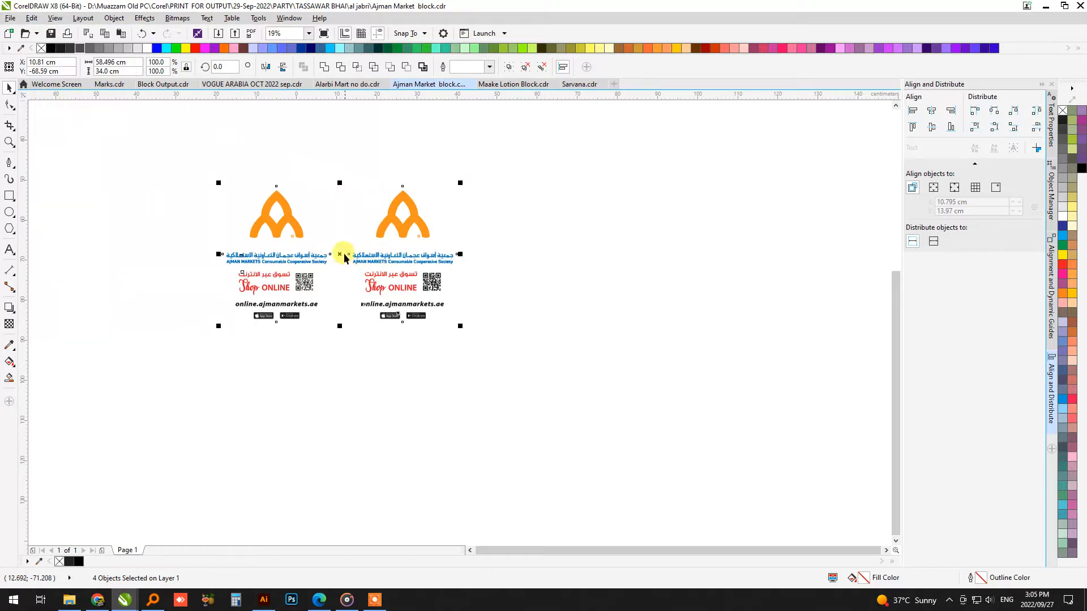
left_click_drag(341, 253, 340, 414)
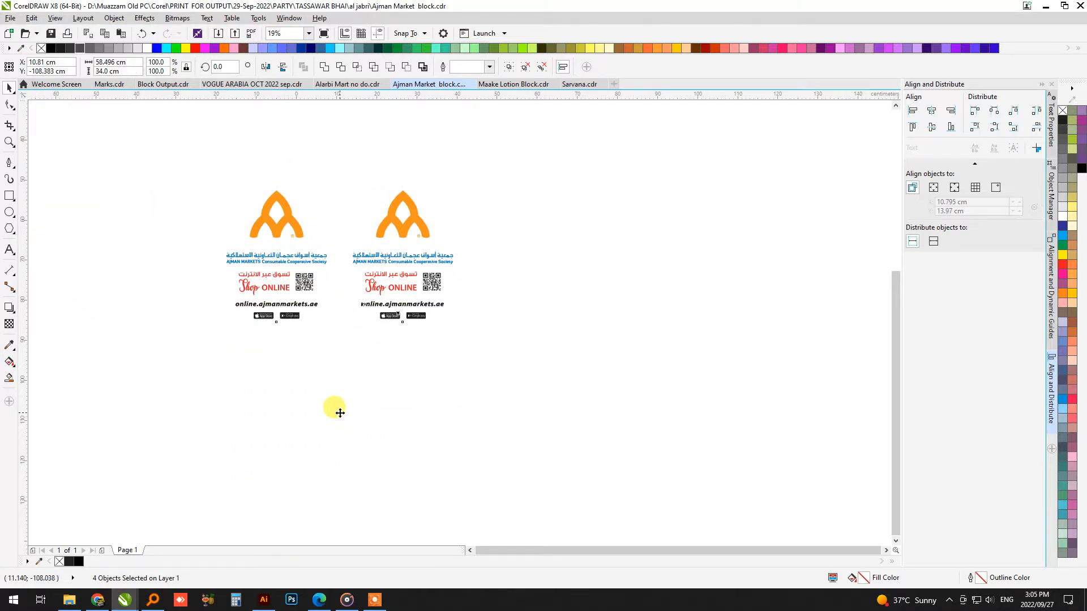
Ungroup all objects in the lower pair of artworks and delete both orange logos from it.
key("F2")
left_click_drag(171, 306, 553, 518)
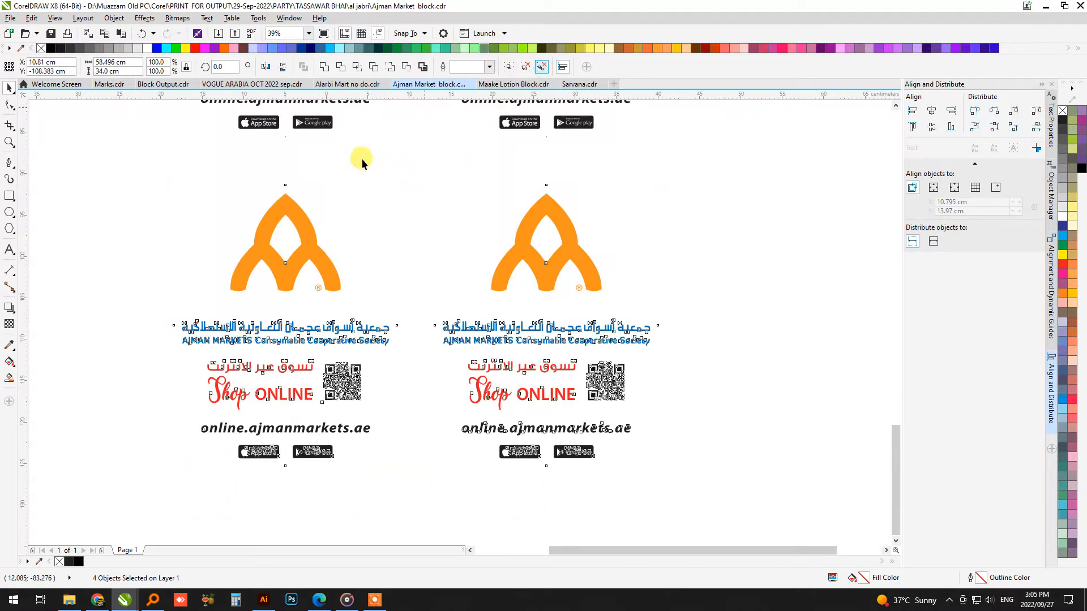
left_click(266, 187)
left_click(293, 210)
key("Delete")
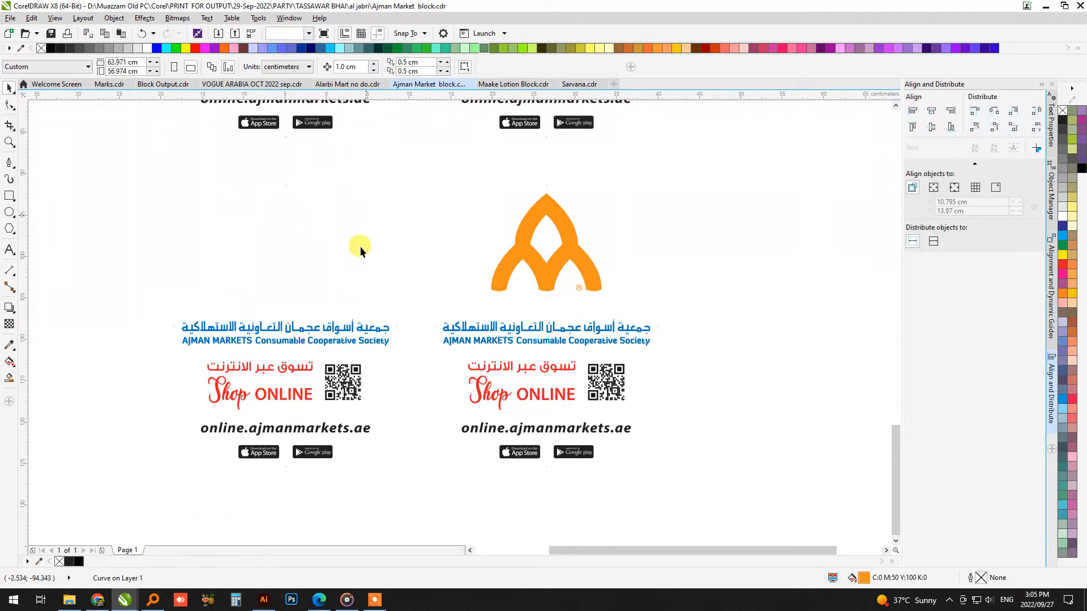
left_click(555, 218)
key("Delete")
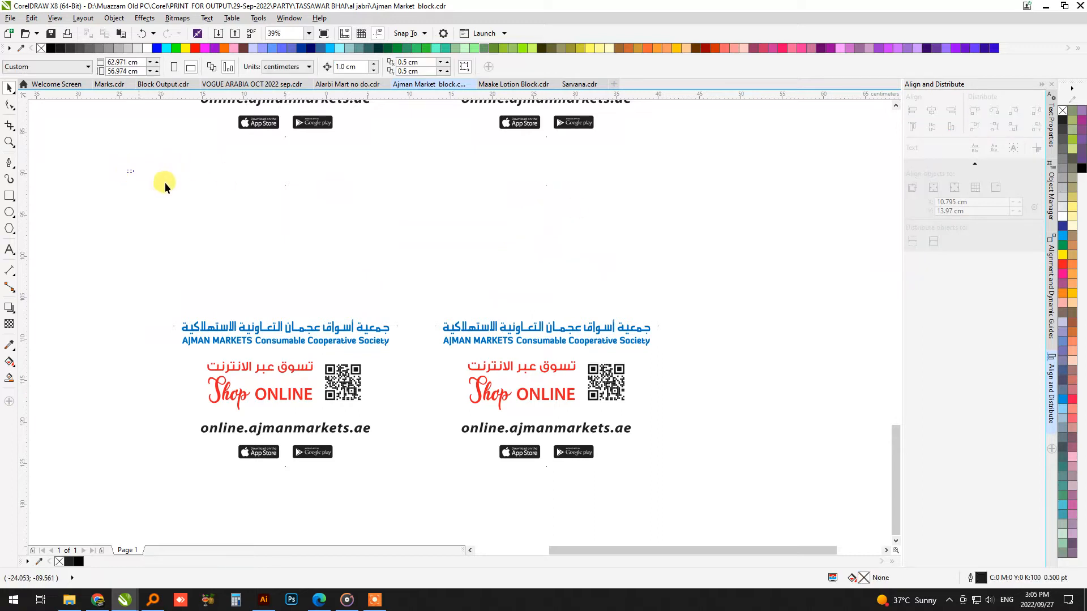
Duplicate the lower pair without logos, including its micro dots, about 38 cm further down.
left_click_drag(127, 170, 739, 503)
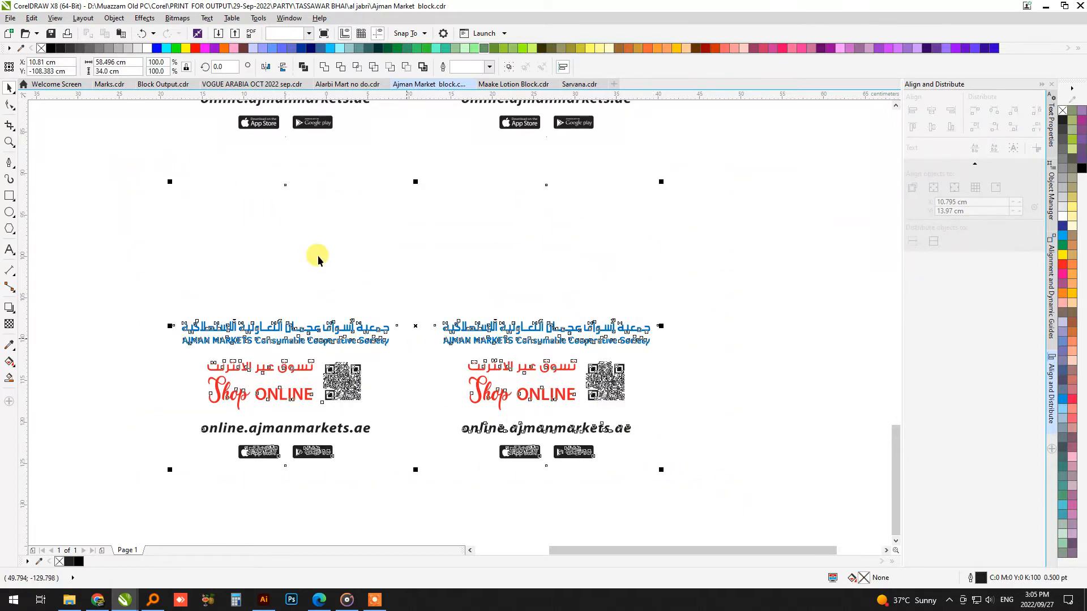
scroll(312, 249, "down", 3)
left_click_drag(359, 284, 374, 440)
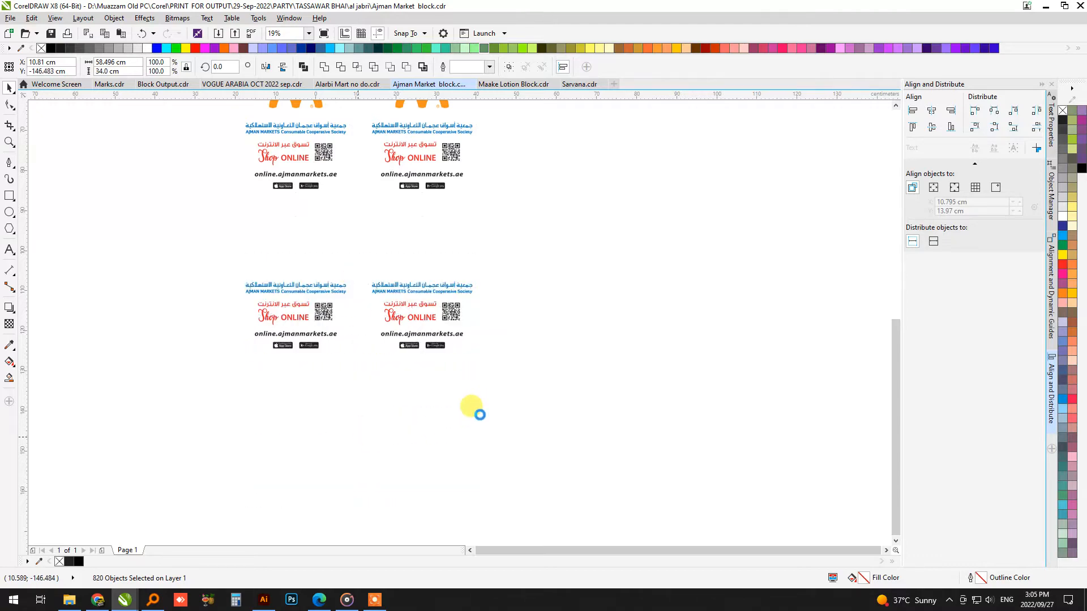
Delete the blue Arabic and English society name from both artworks in the lowest pair.
scroll(484, 402, "up", 4)
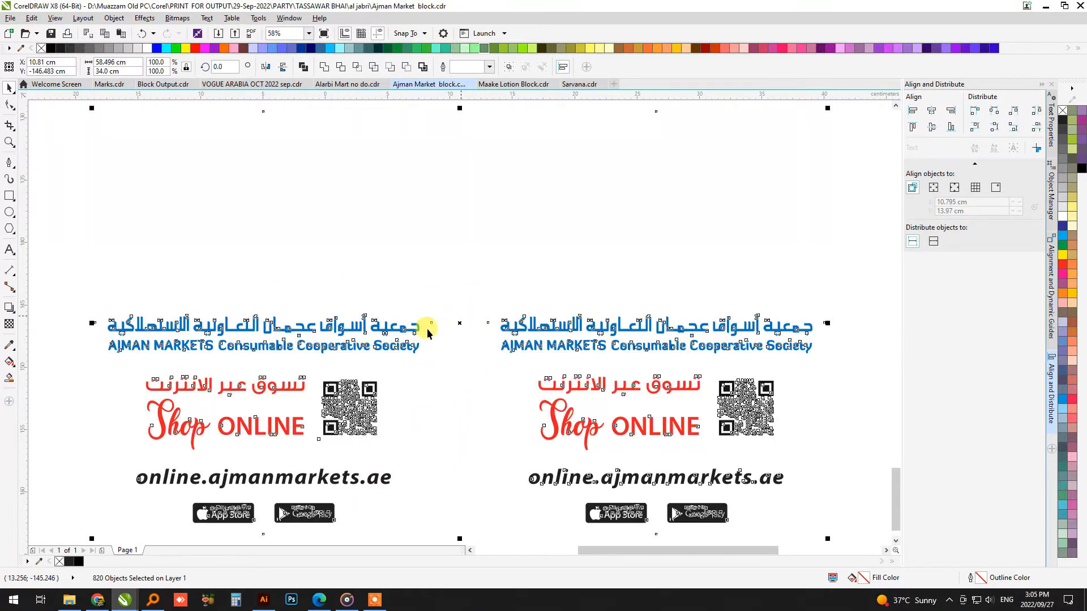
left_click(357, 333)
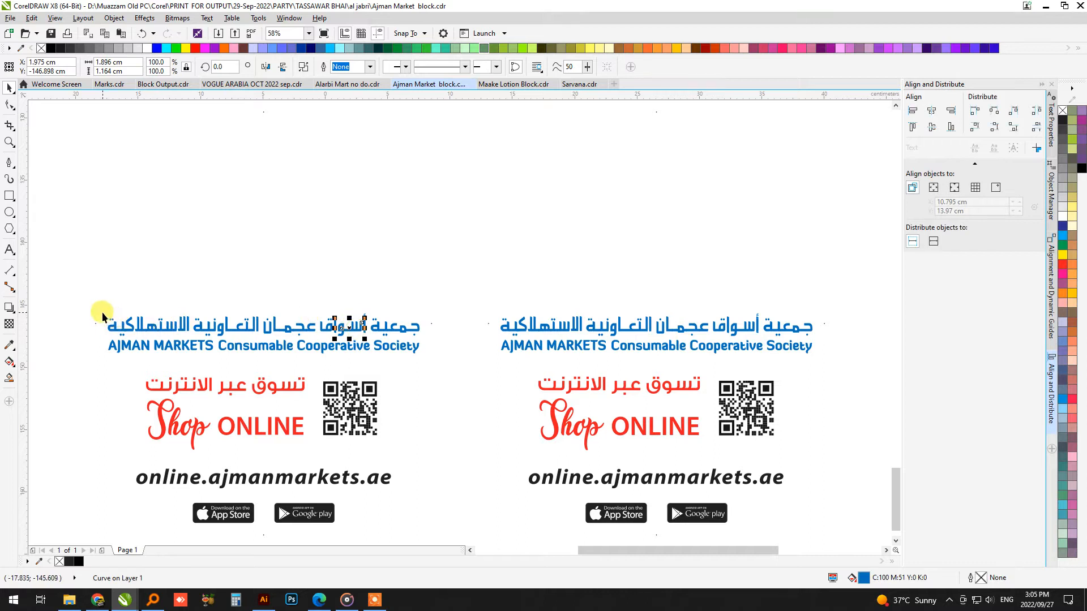
left_click_drag(315, 358, 425, 365)
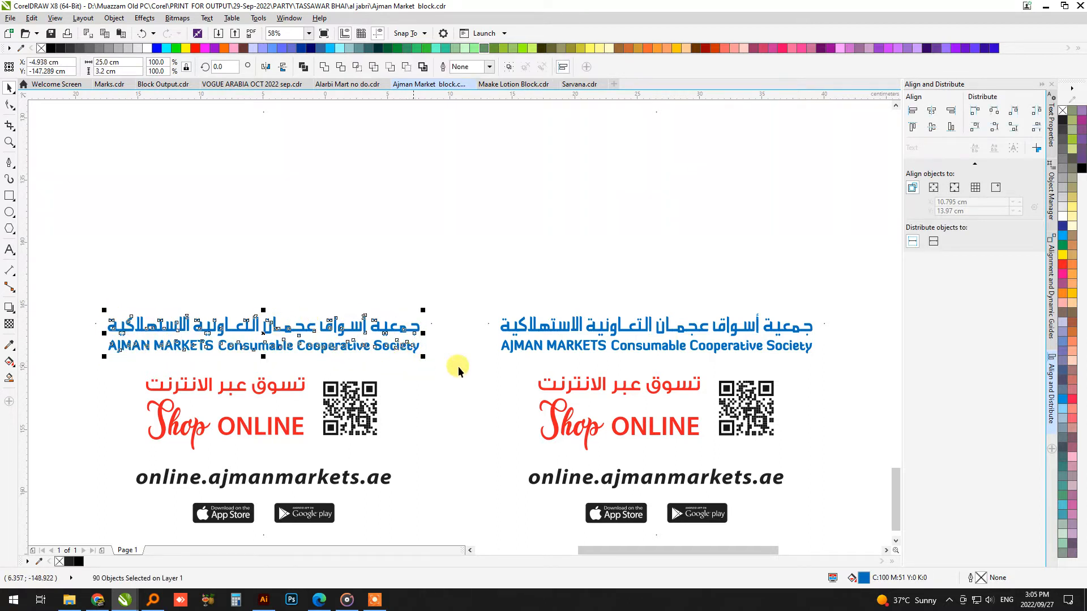
left_click_drag(107, 325, 500, 323)
left_click(497, 308)
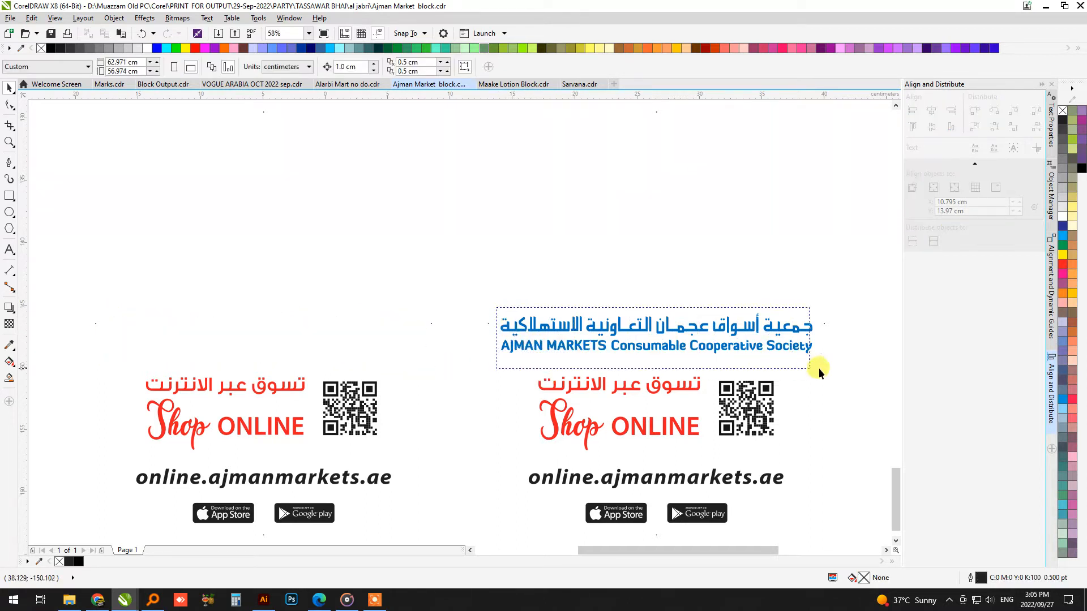
left_click_drag(818, 367, 820, 365)
key("Delete")
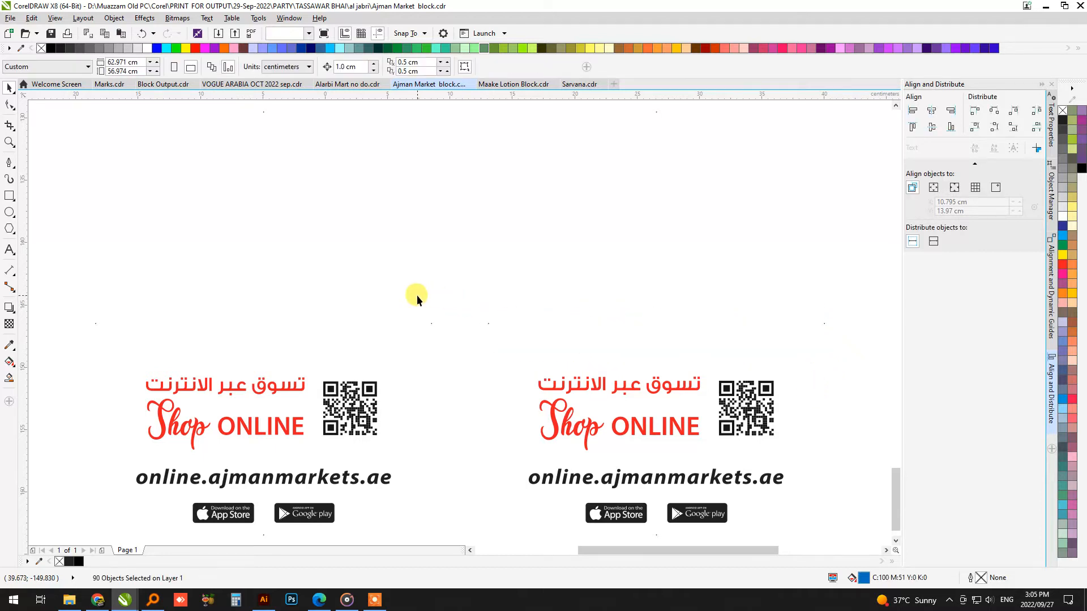
Duplicate the lowest pair without blue text, including its micro dots, about 43 cm further down.
scroll(416, 295, "down", 2)
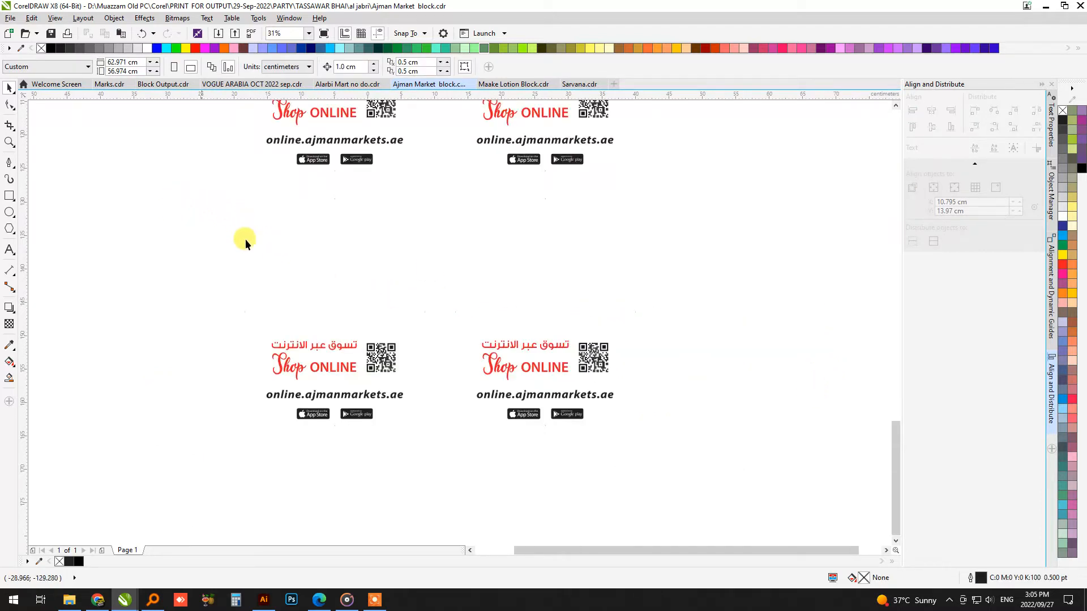
left_click_drag(696, 474, 161, 188)
scroll(210, 196, "down", 2)
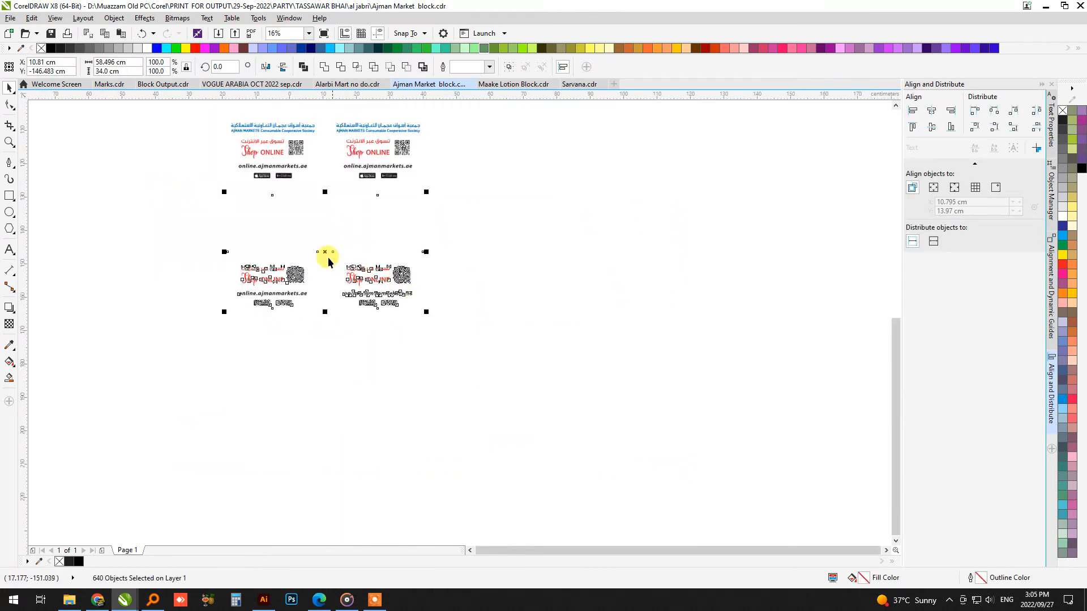
left_click_drag(324, 253, 319, 393)
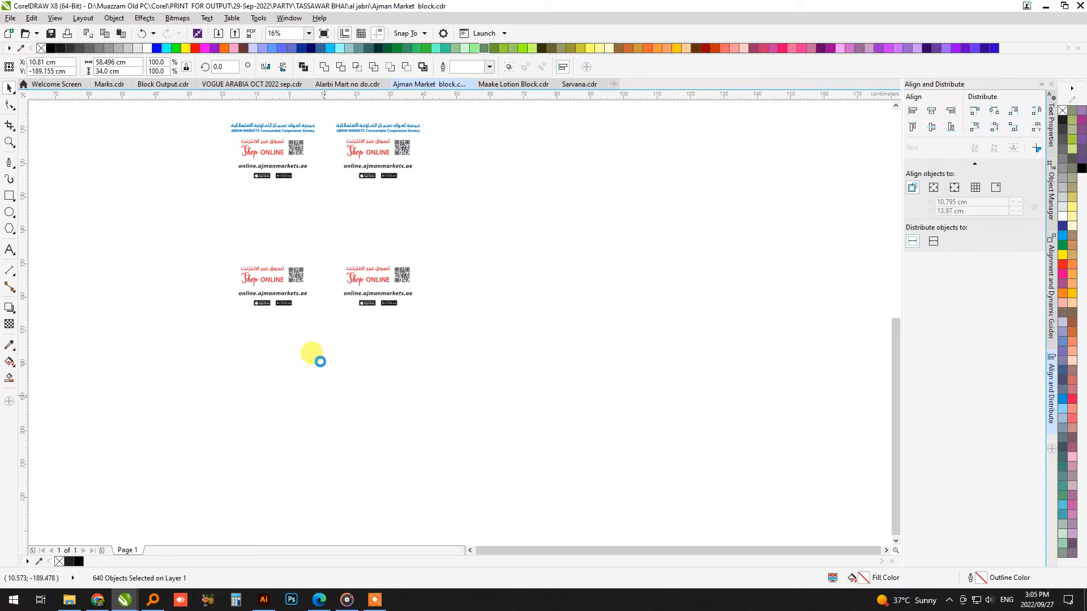
Delete the red Arabic line and "Shop ONLINE" lettering from both artworks in the new bottom pair.
left_click_drag(469, 484, 472, 481)
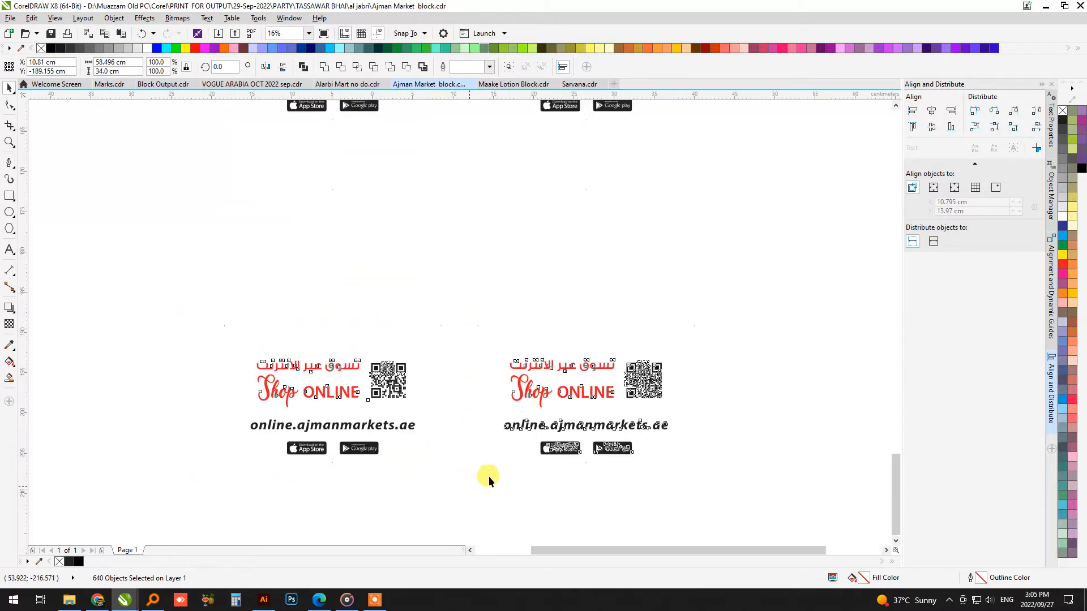
left_click(141, 260)
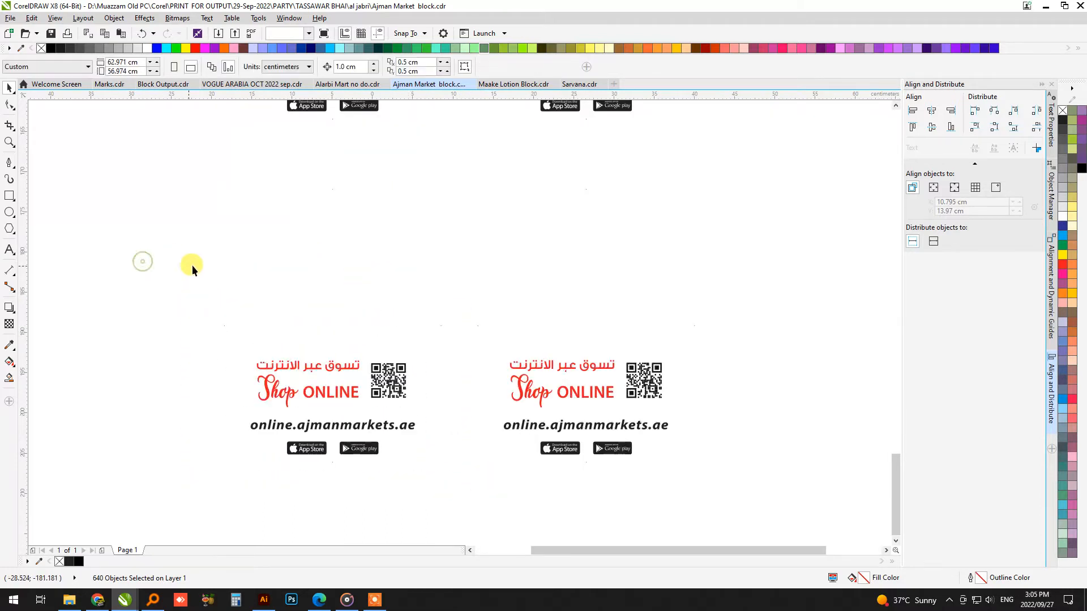
left_click(292, 366)
left_click_drag(347, 393, 362, 407)
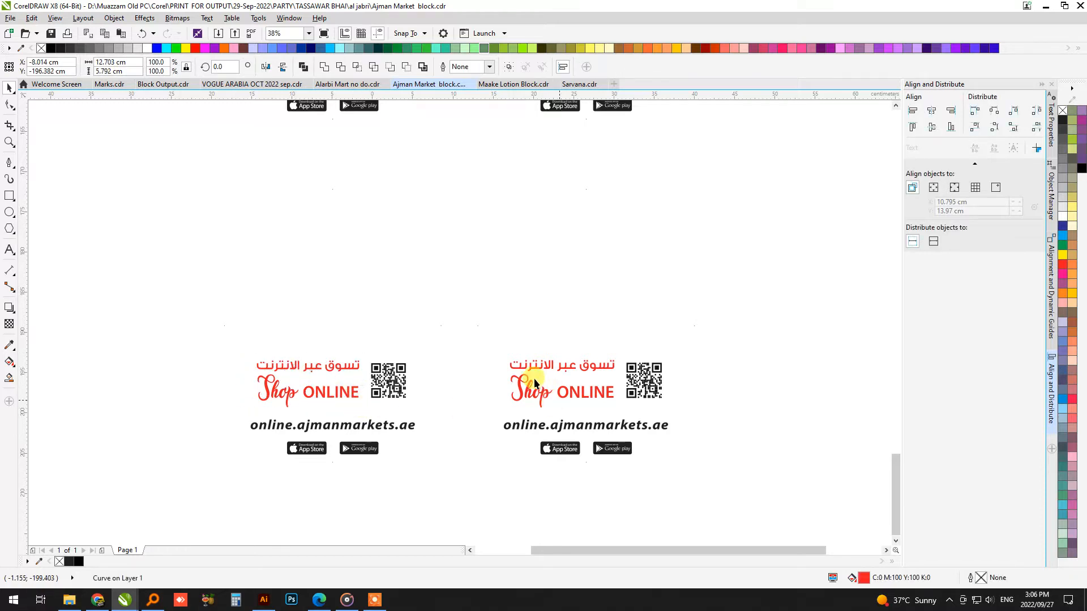
key("Delete")
left_click_drag(494, 347, 619, 404)
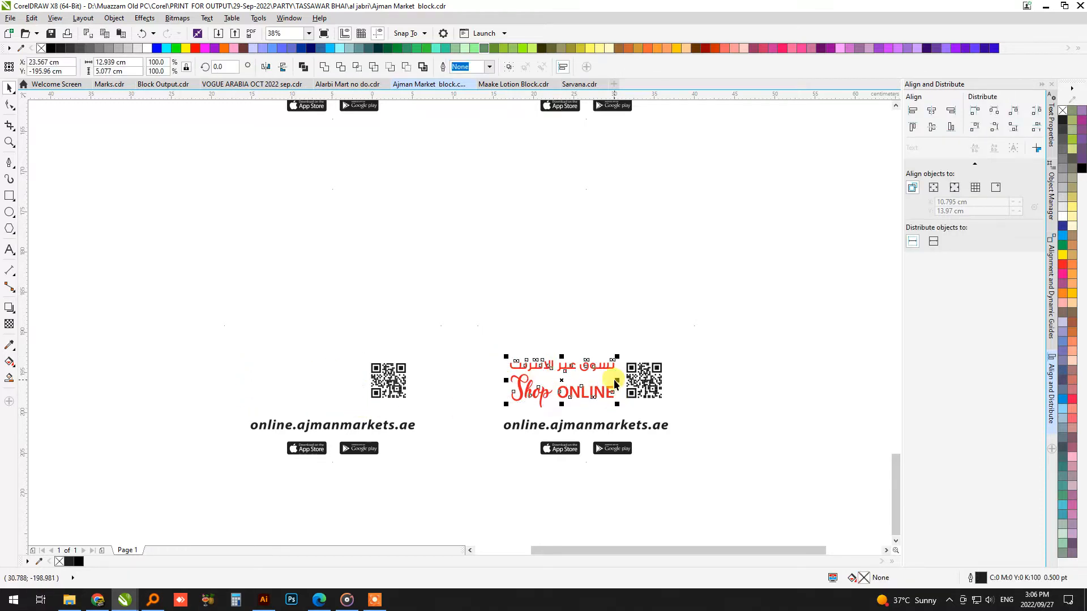
key("Delete")
Group the right and left artworks of the bottom pair separately, each together with its four micro dots.
left_click_drag(746, 492, 455, 176)
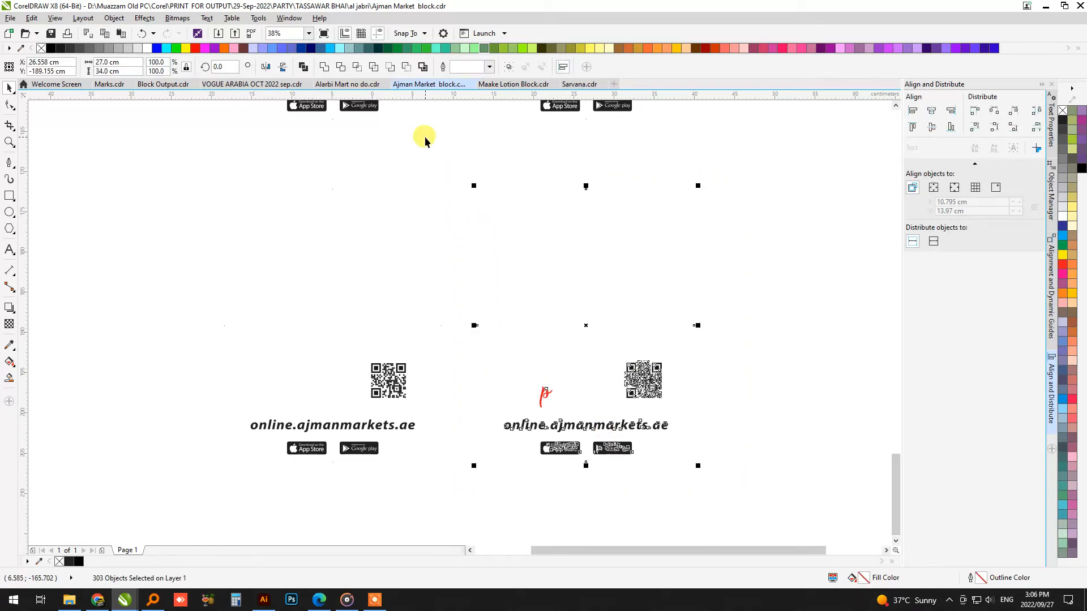
left_click(509, 68)
left_click(193, 270)
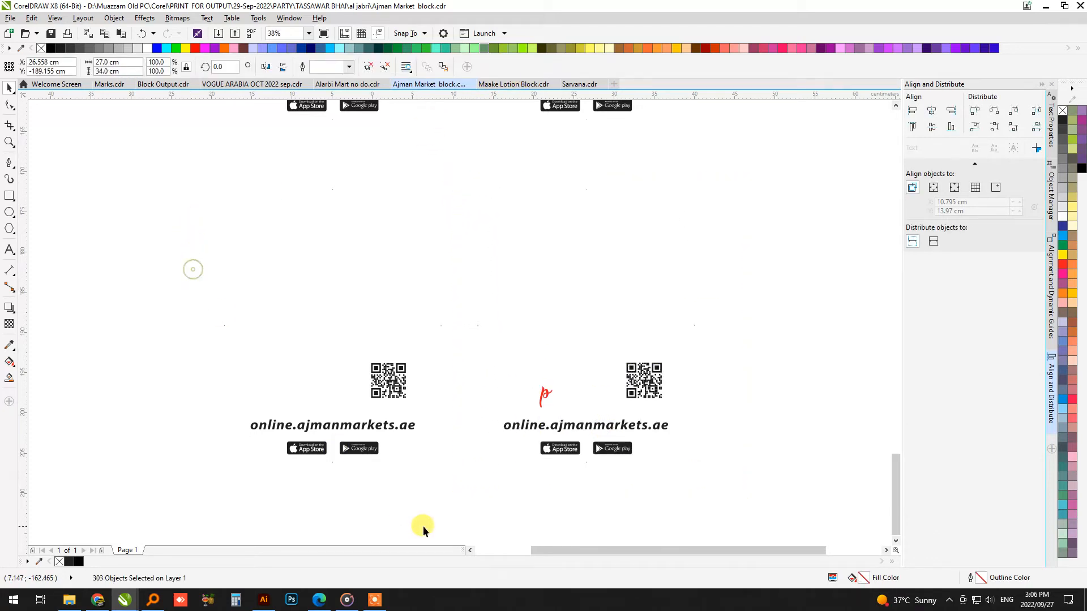
left_click_drag(446, 501, 164, 175)
left_click(517, 74)
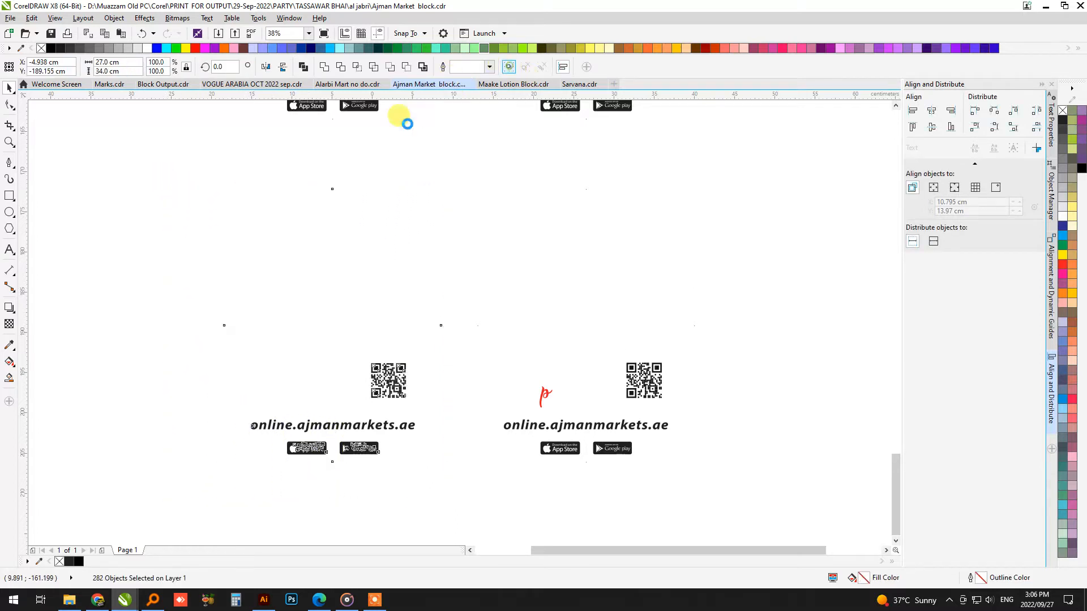
Frame the bottom left artwork with a rectangle through its micro dots, inspect the dot on the upper edge, and delete the rectangle.
double_click(9, 197)
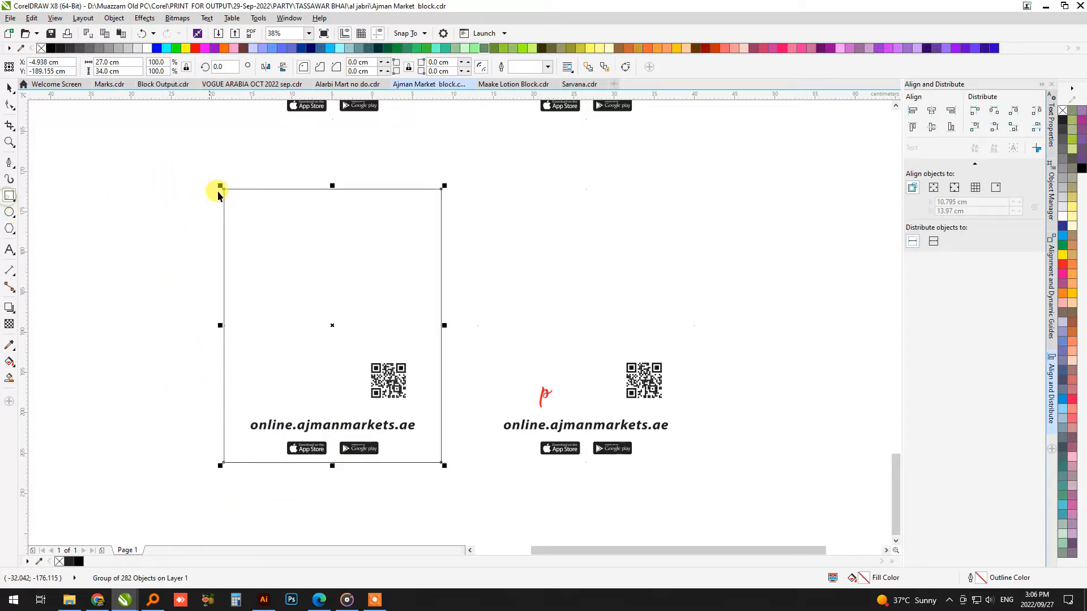
key("space")
key("F2")
left_click_drag(320, 177, 344, 202)
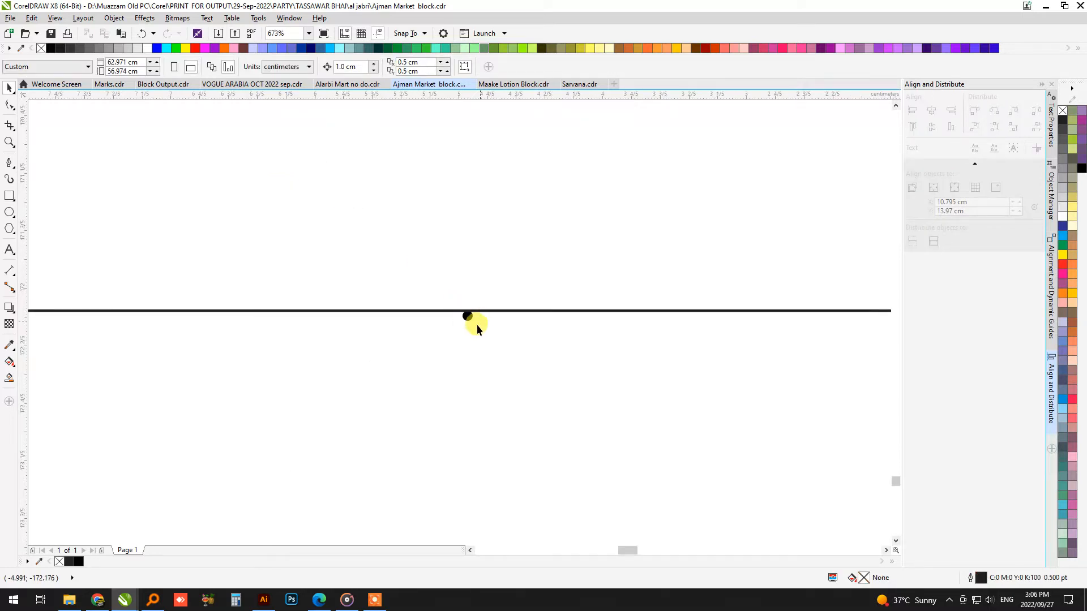
scroll(439, 274, "down", 7)
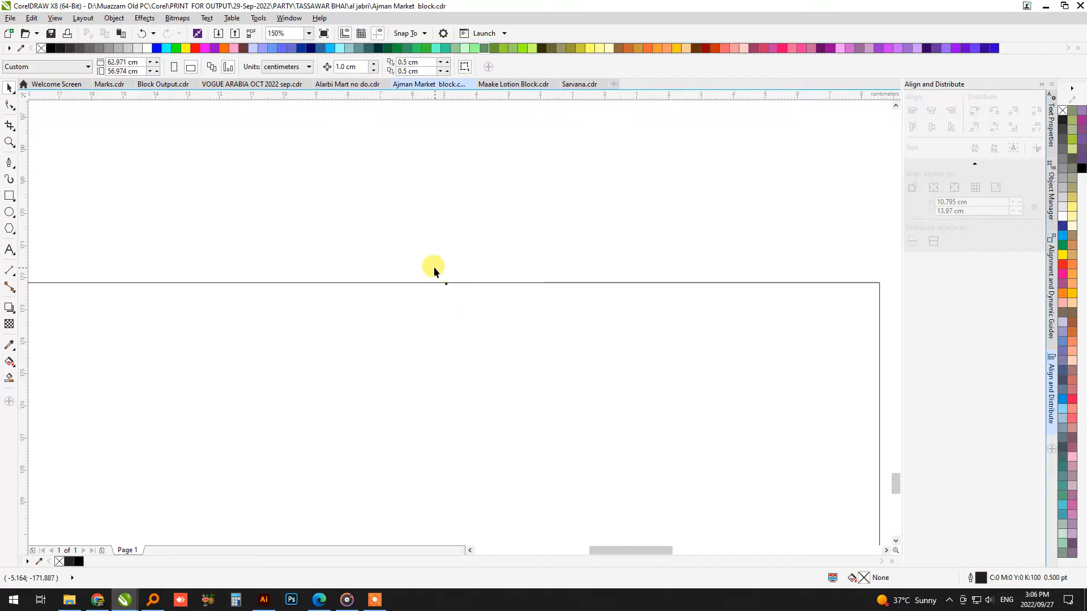
left_click(320, 290)
key("Delete")
Add the text note "Black Color is ready" above the bottom left artwork, move it aside and remove it.
scroll(375, 348, "up", 2)
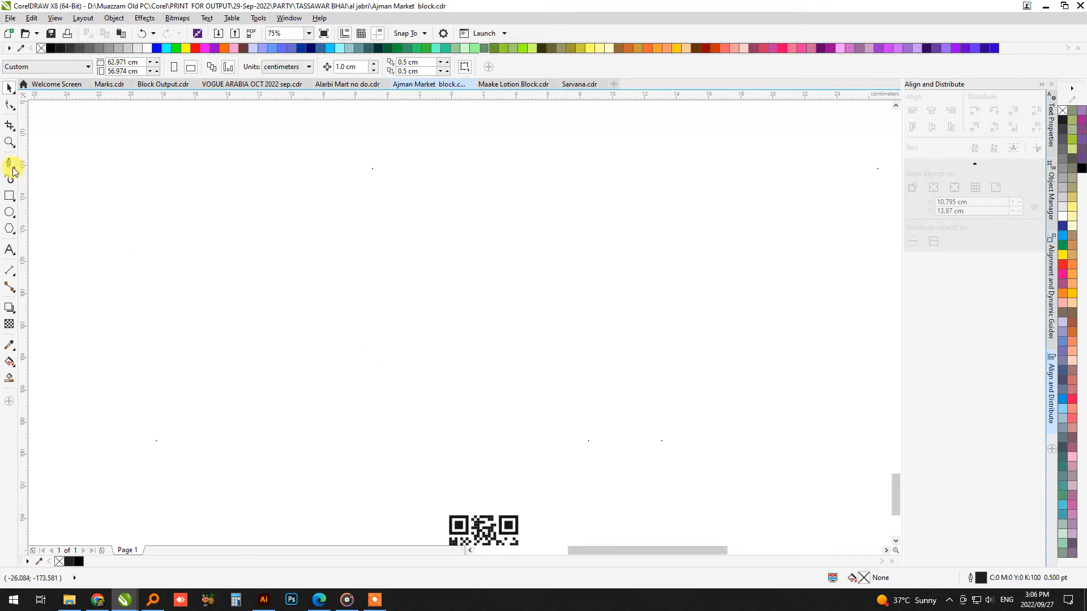
left_click(308, 336)
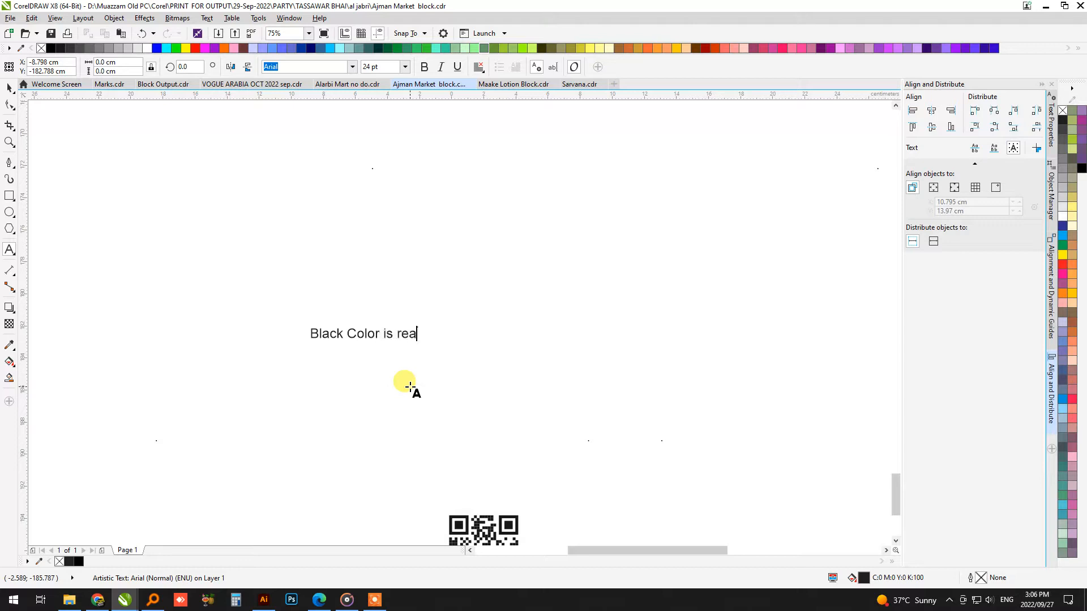
key("Escape")
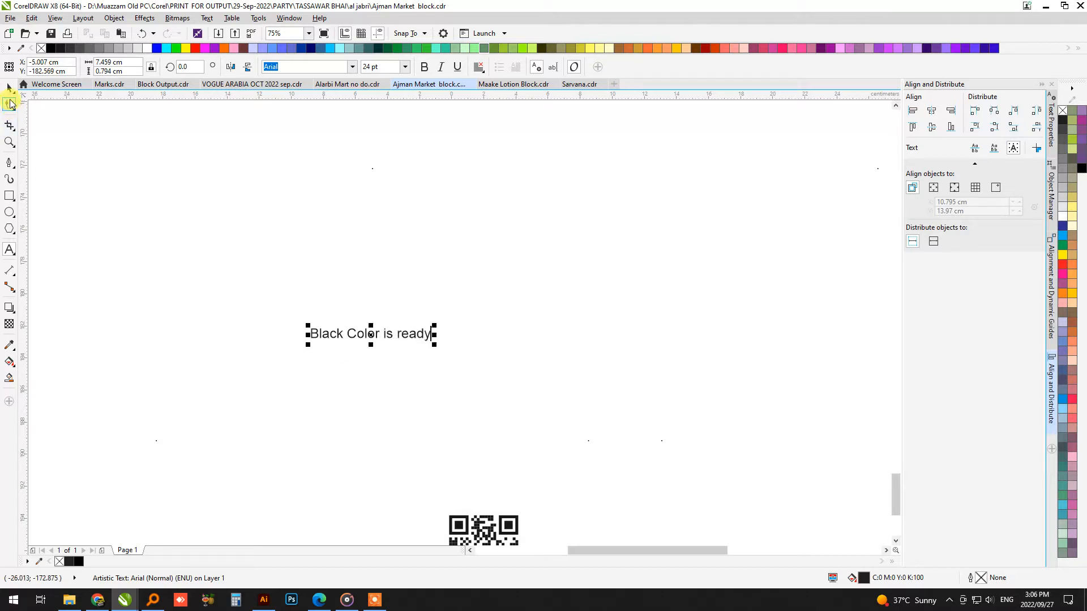
scroll(388, 343, "down", 2)
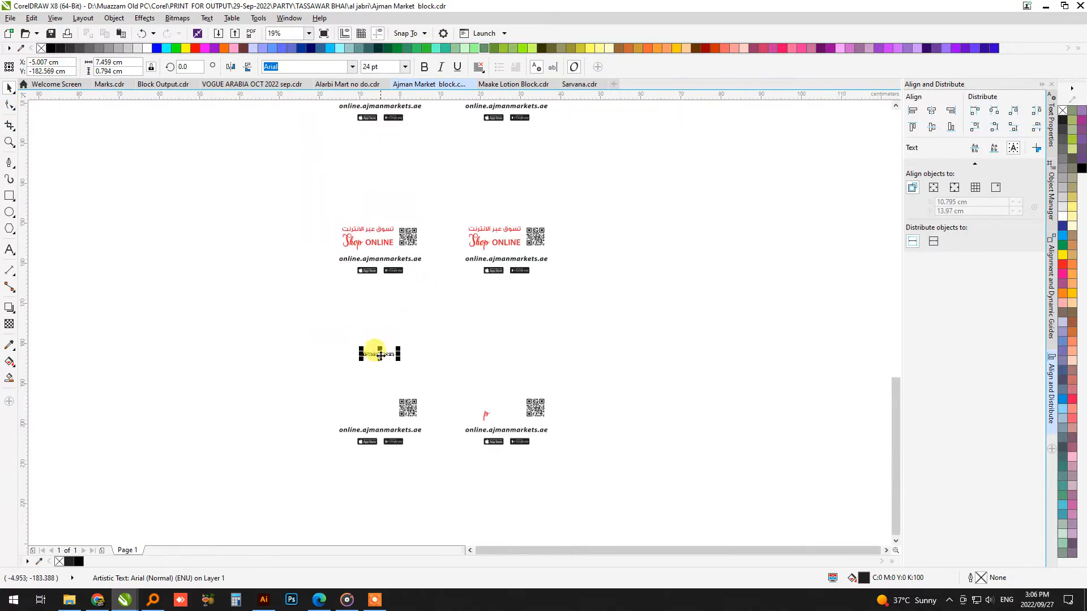
left_click_drag(380, 353, 575, 368)
left_click(553, 406)
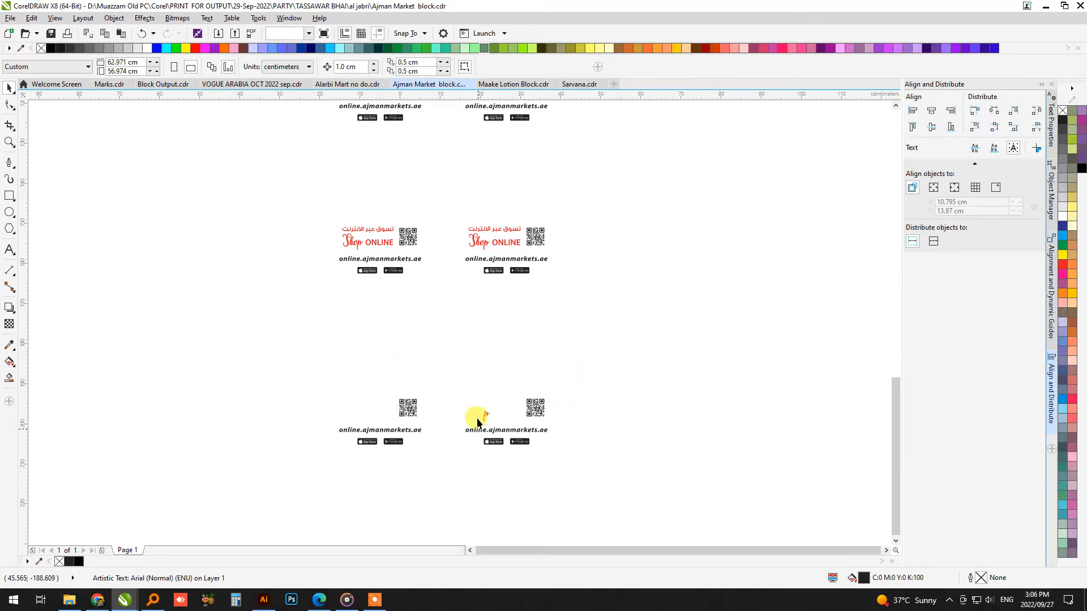
Delete the leftover red letter "p" from the bottom right artwork.
scroll(486, 412, "up", 1)
scroll(490, 408, "up", 1)
left_click(498, 416)
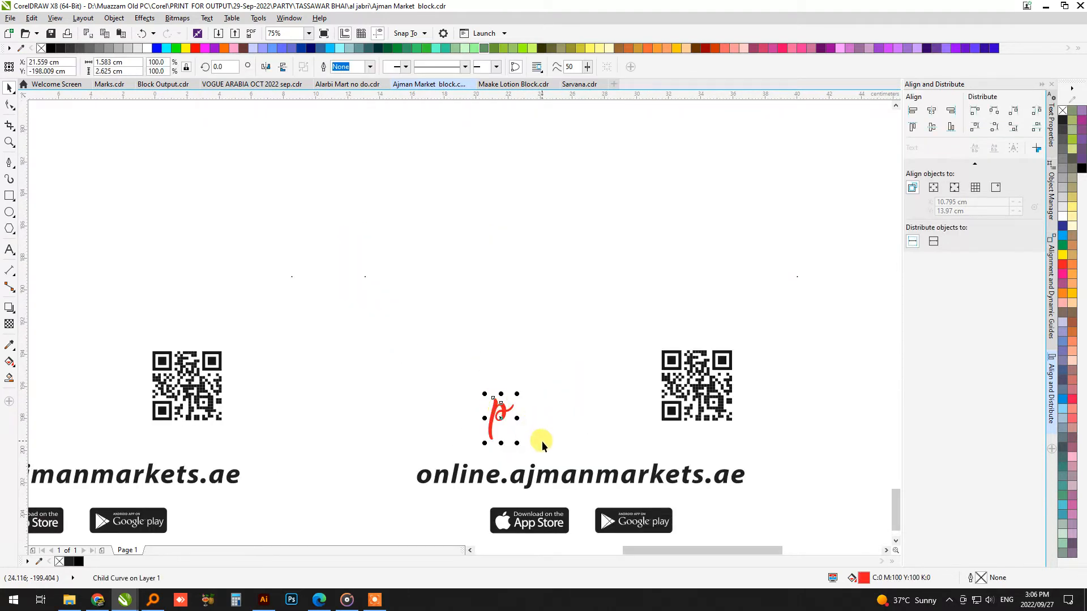
key("Delete")
In the pair above the black one, delete the QR code, website address and app store badges from the left artwork.
scroll(515, 431, "down", 1)
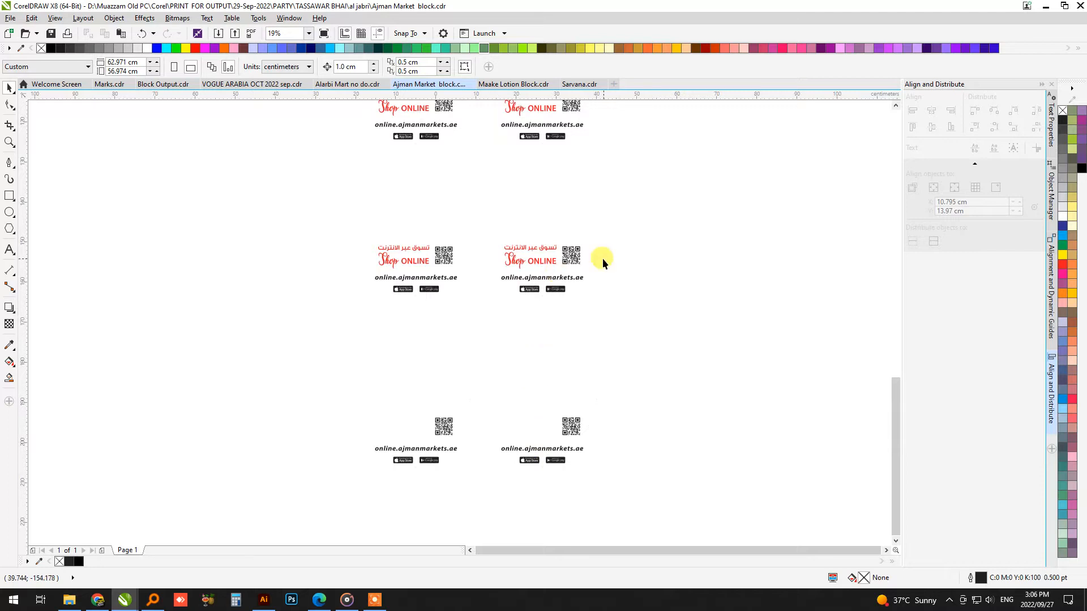
scroll(449, 177, "up", 1)
left_click(432, 346)
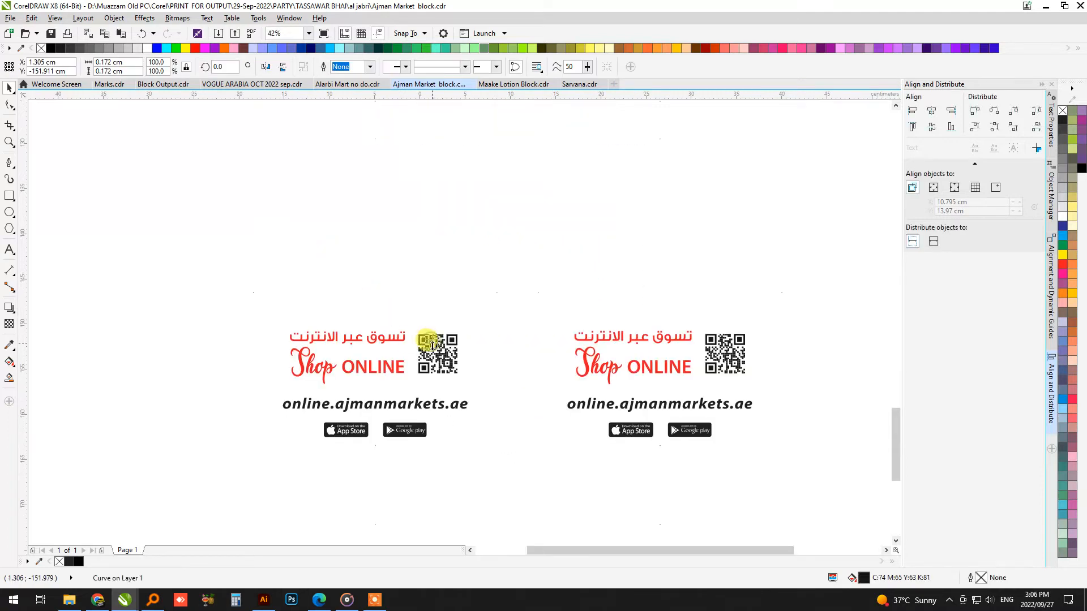
left_click_drag(460, 321, 411, 388)
key("Delete")
left_click_drag(268, 391, 498, 440)
key("Delete")
Delete the website address, app store badges and QR code from the right artwork of the same pair.
left_click_drag(562, 384, 779, 439)
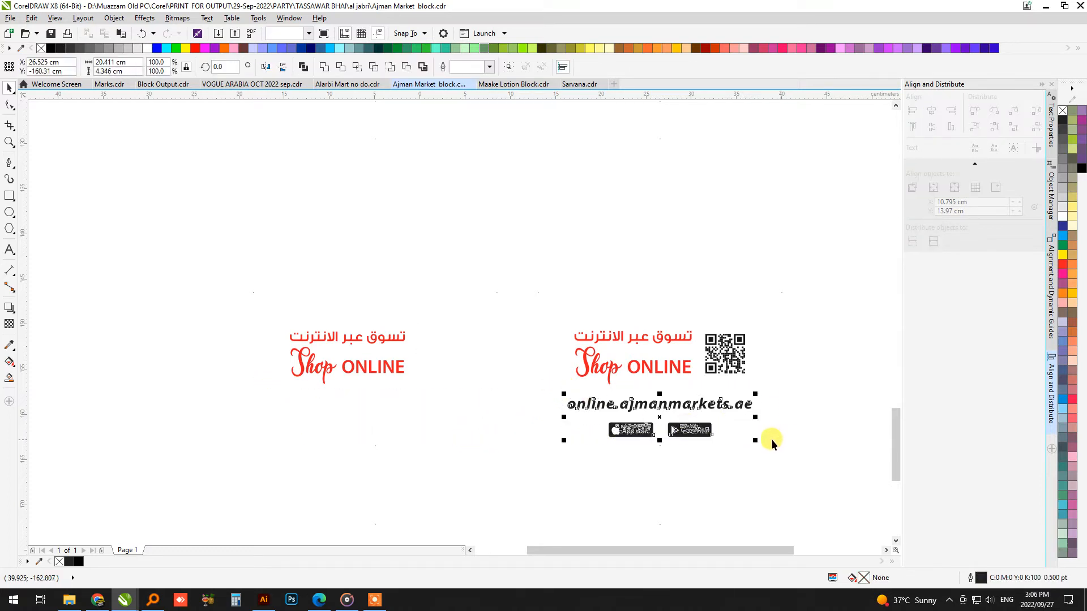
right_click(689, 425)
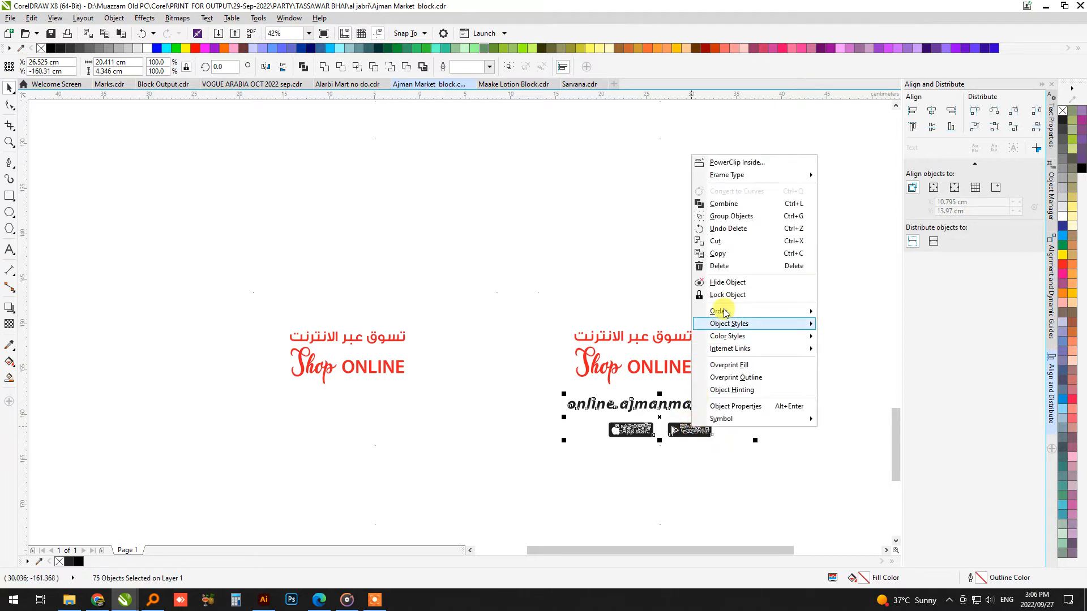
left_click(719, 267)
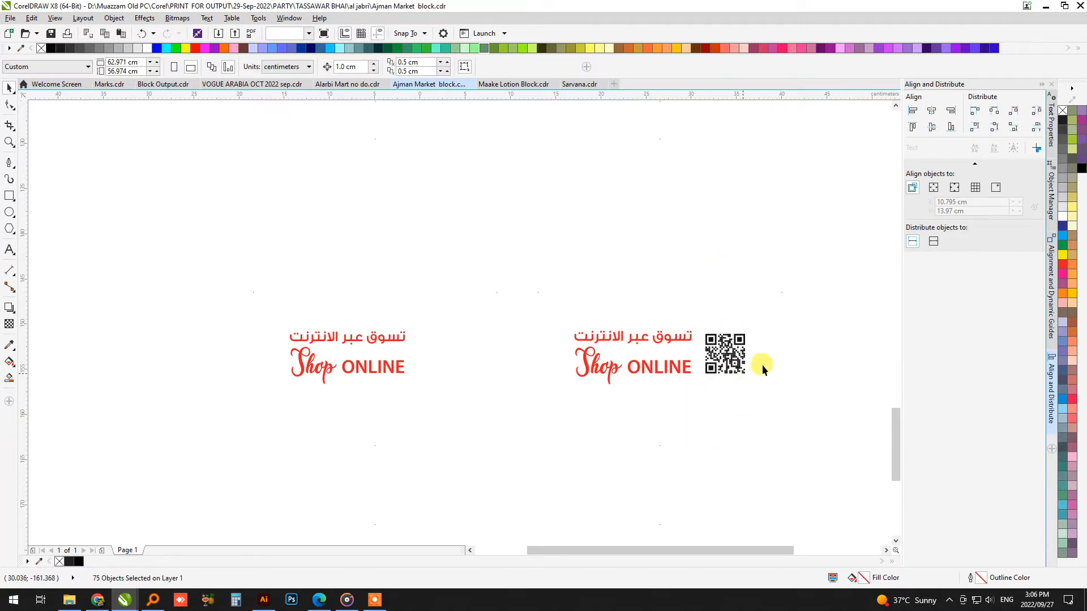
left_click(702, 387)
key("Delete")
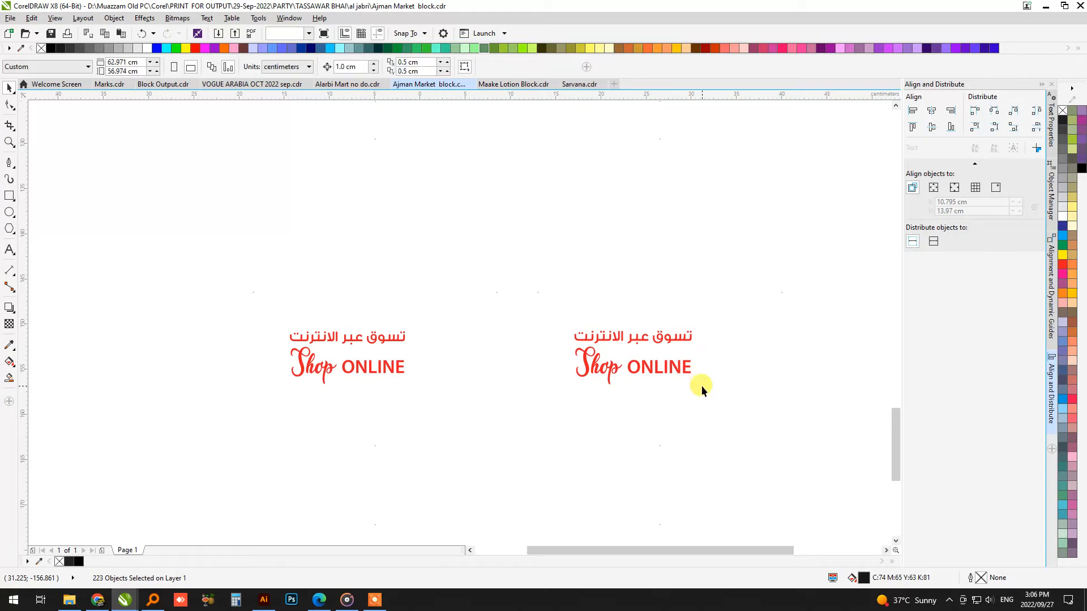
Group each red-only artwork separately with its four micro dots.
left_click_drag(216, 142, 515, 490)
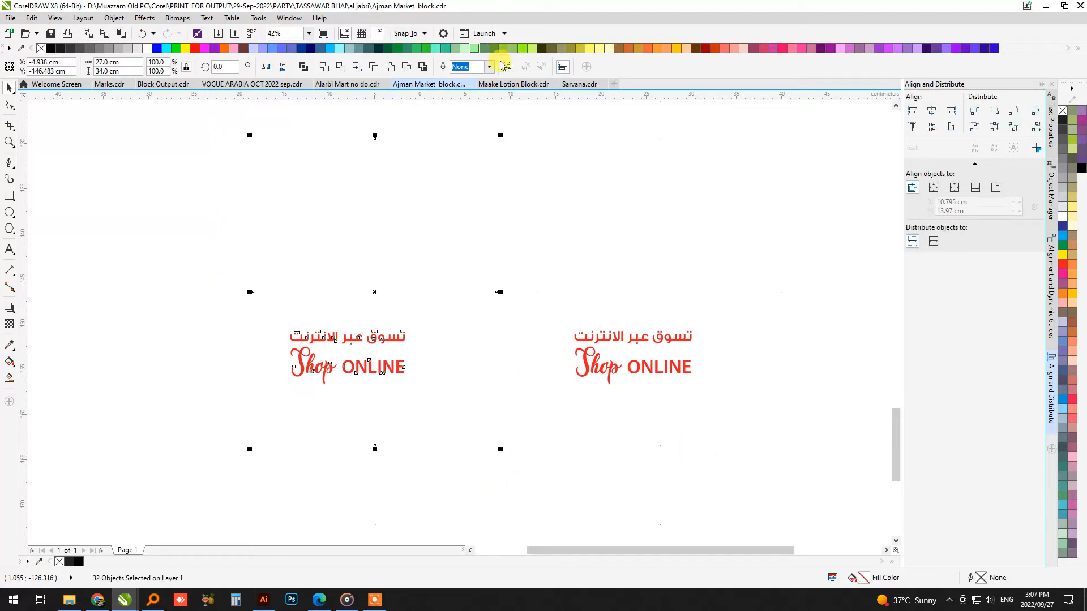
left_click(772, 456)
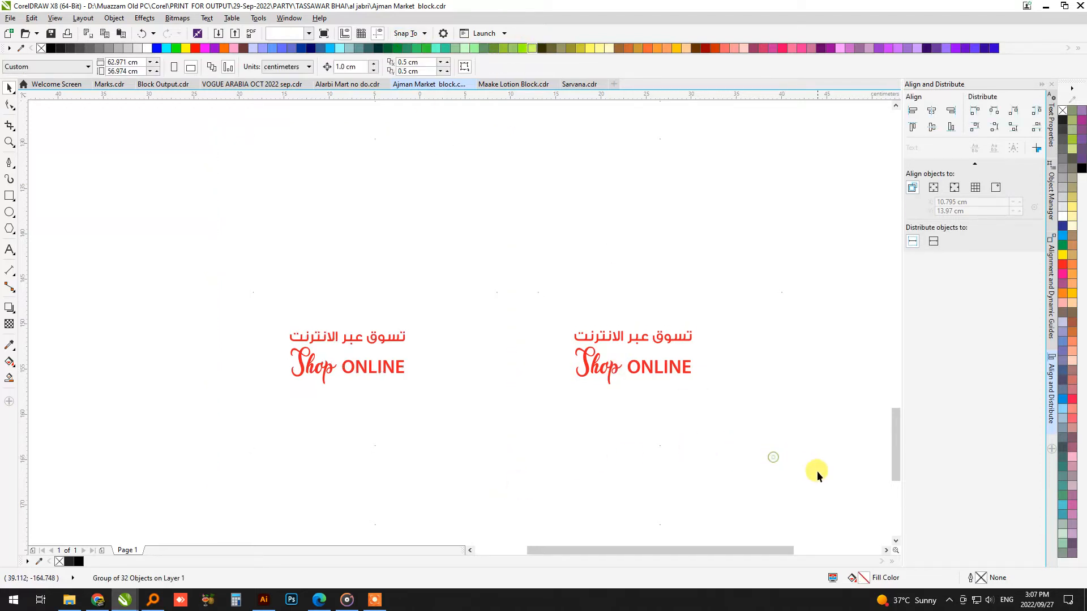
left_click_drag(818, 473, 504, 118)
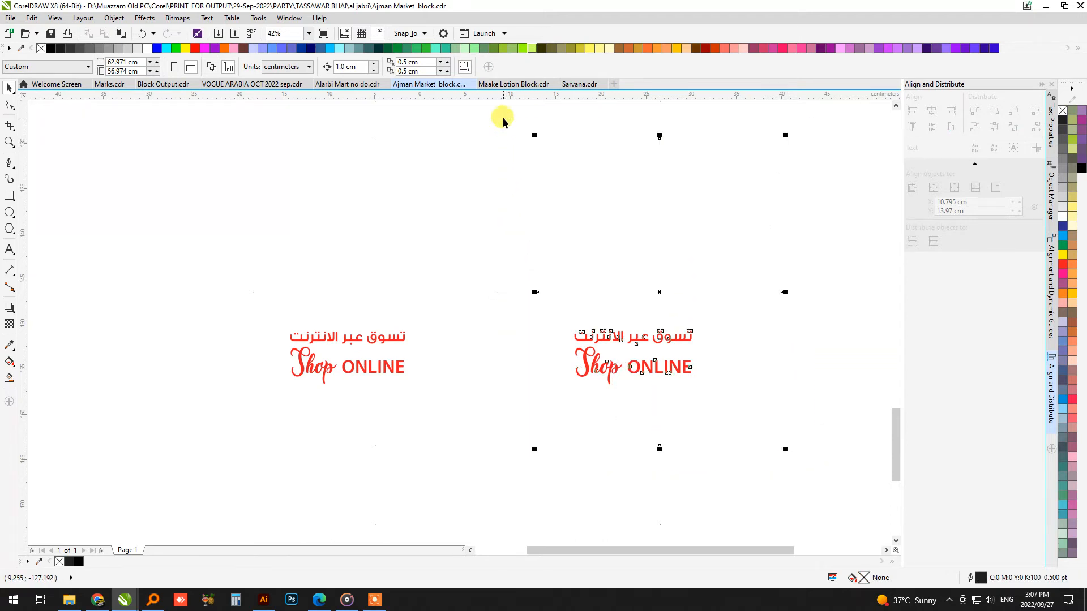
key("ctrl+g")
left_click(476, 290)
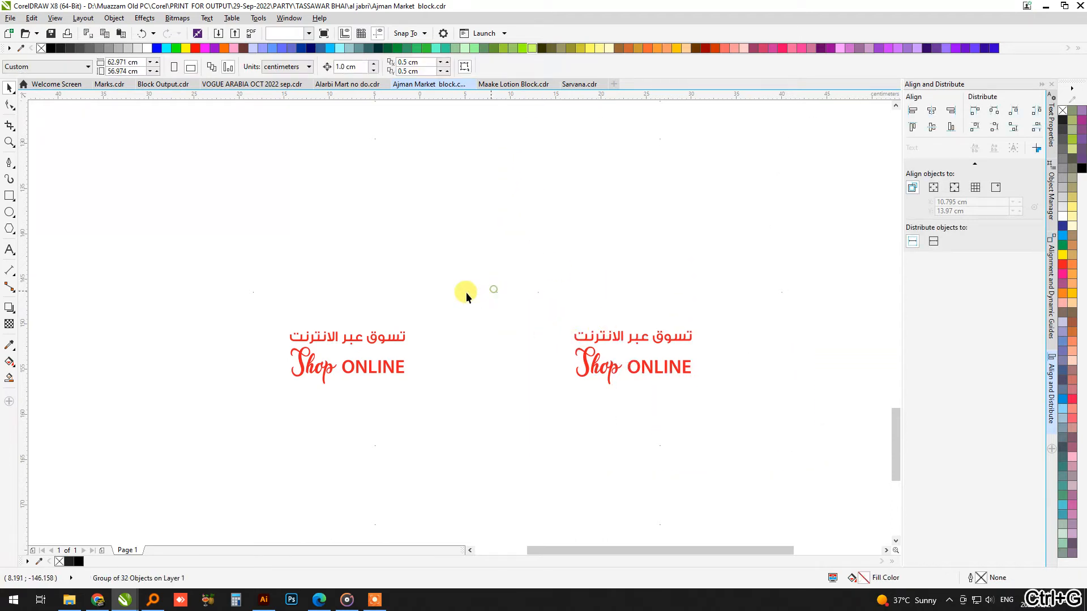
In the pair above the red-only one, delete the red lettering, QR codes, website addresses and app store badges, keeping the blue name.
scroll(502, 317, "down", 2)
key("F2")
left_click_drag(715, 286, 325, 59)
left_click(322, 314)
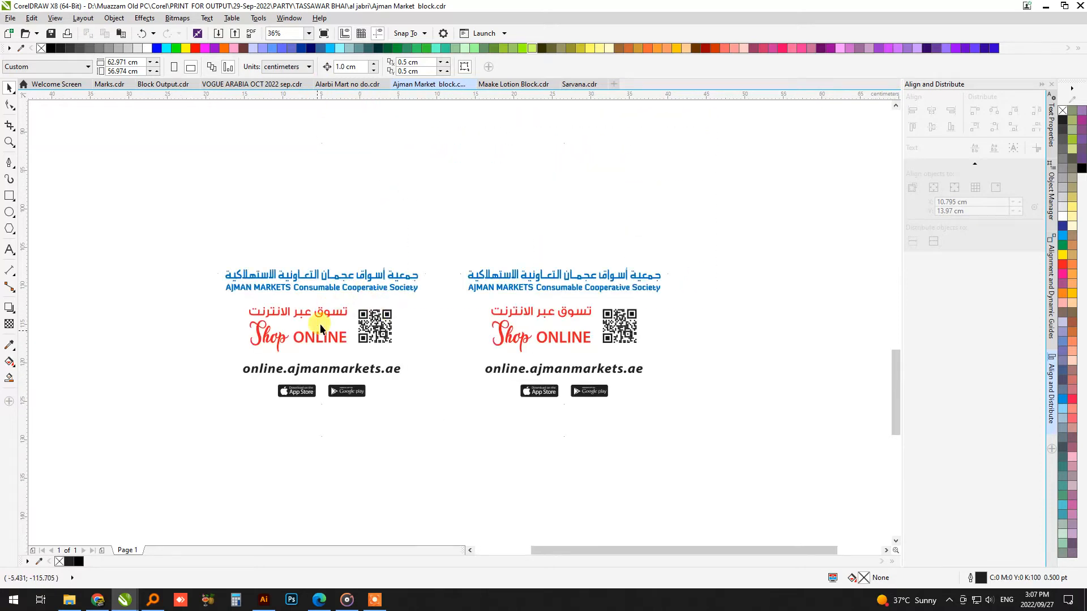
left_click(212, 301)
left_click_drag(211, 299, 673, 398)
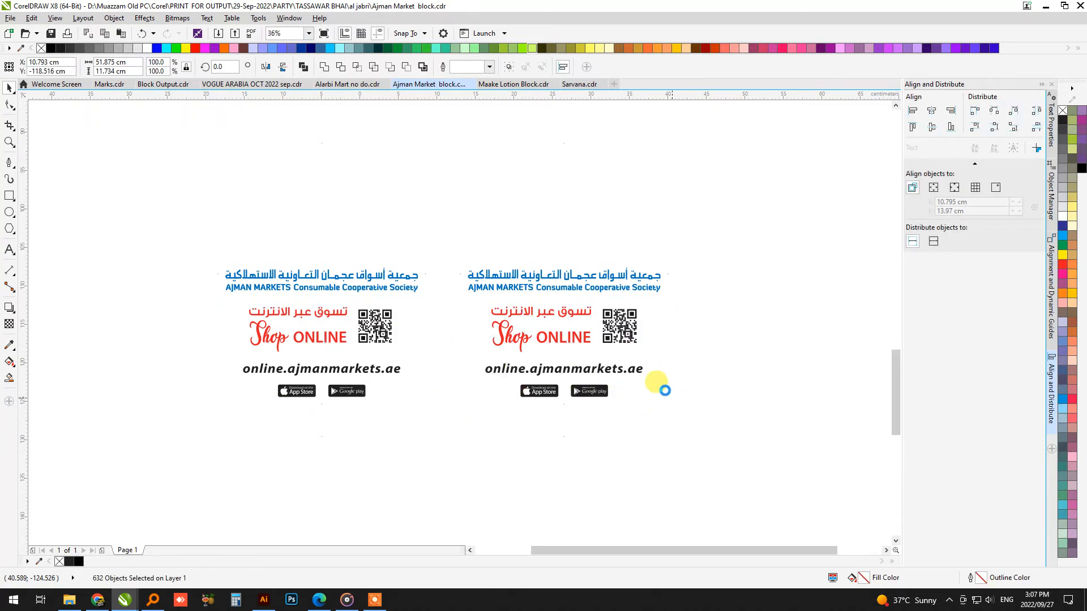
key("Delete")
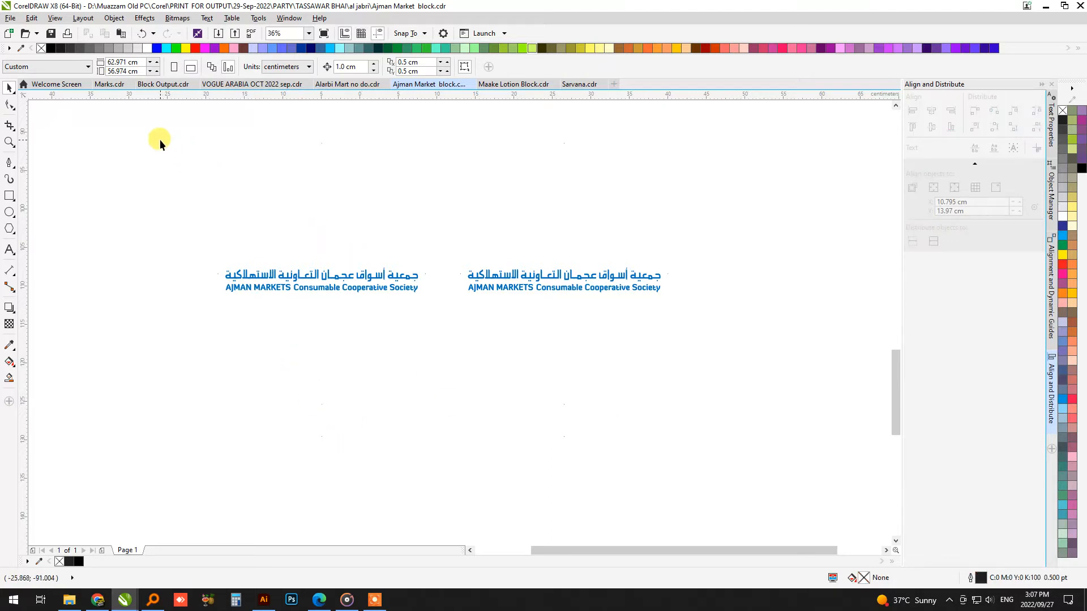
Group each blue-only artwork separately with its four micro dots.
left_click_drag(160, 139, 447, 412)
left_click_drag(168, 124, 458, 413)
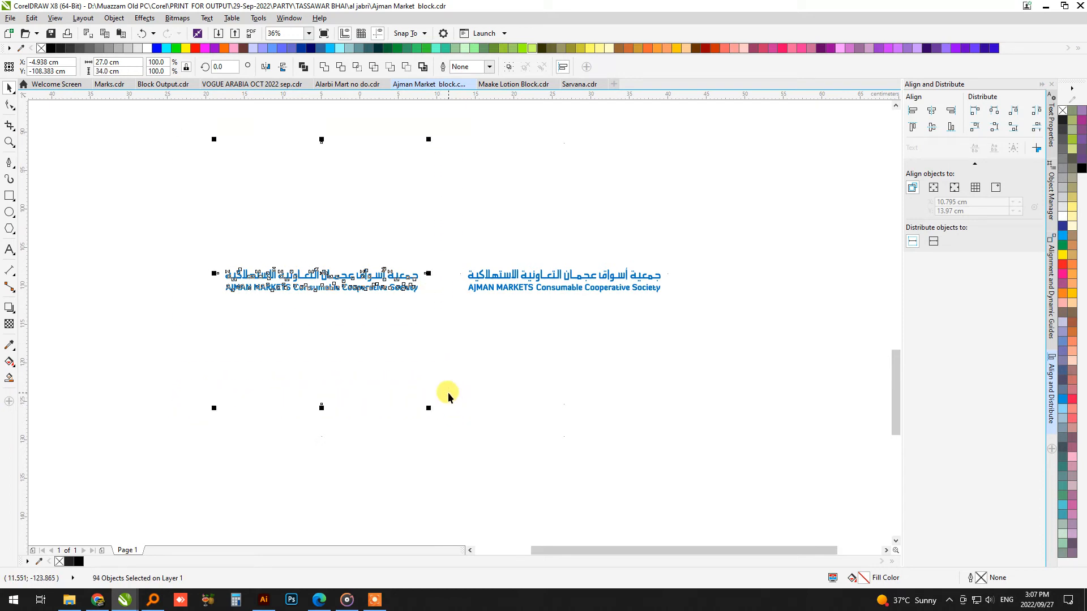
left_click(508, 67)
left_click_drag(704, 416, 422, 122)
key("ctrl+g")
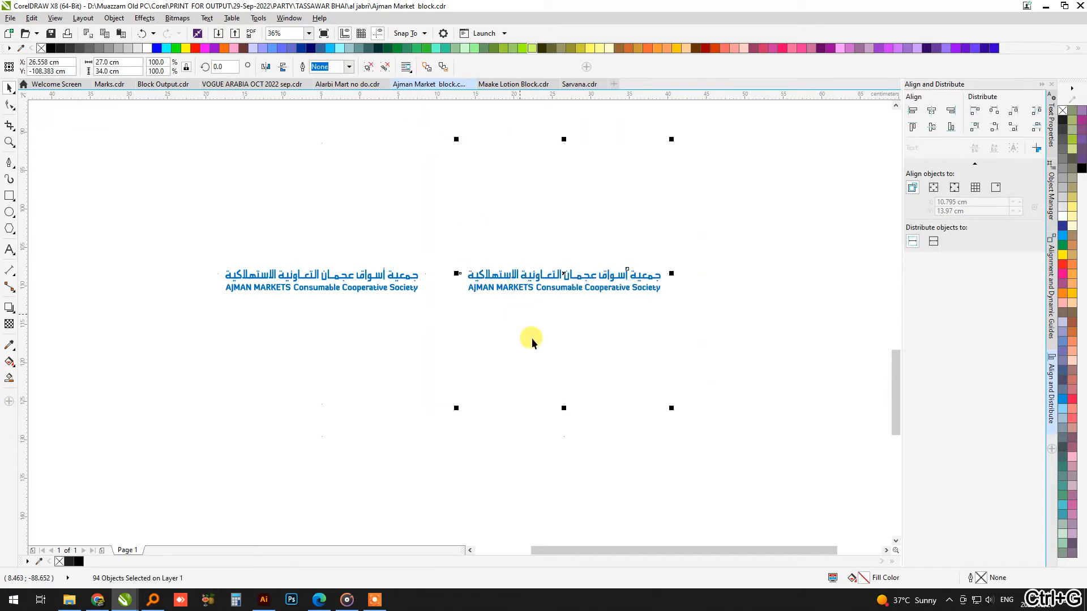
Ungroup both full-color artworks in the pair above the blue-only one.
scroll(532, 338, "down", 2)
key("F2")
left_click_drag(684, 280, 321, 92)
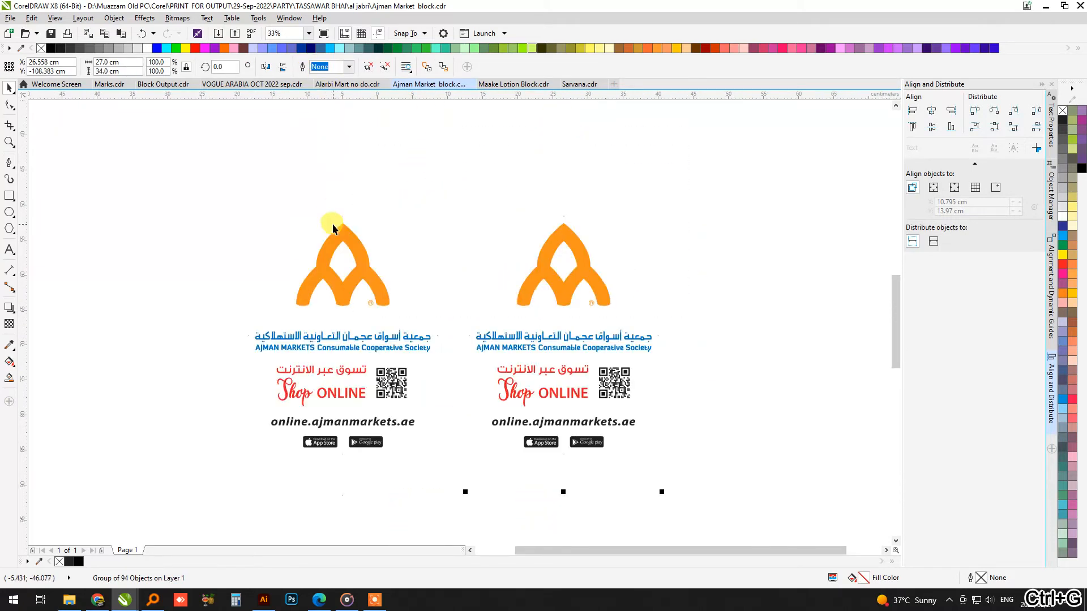
left_click(383, 67)
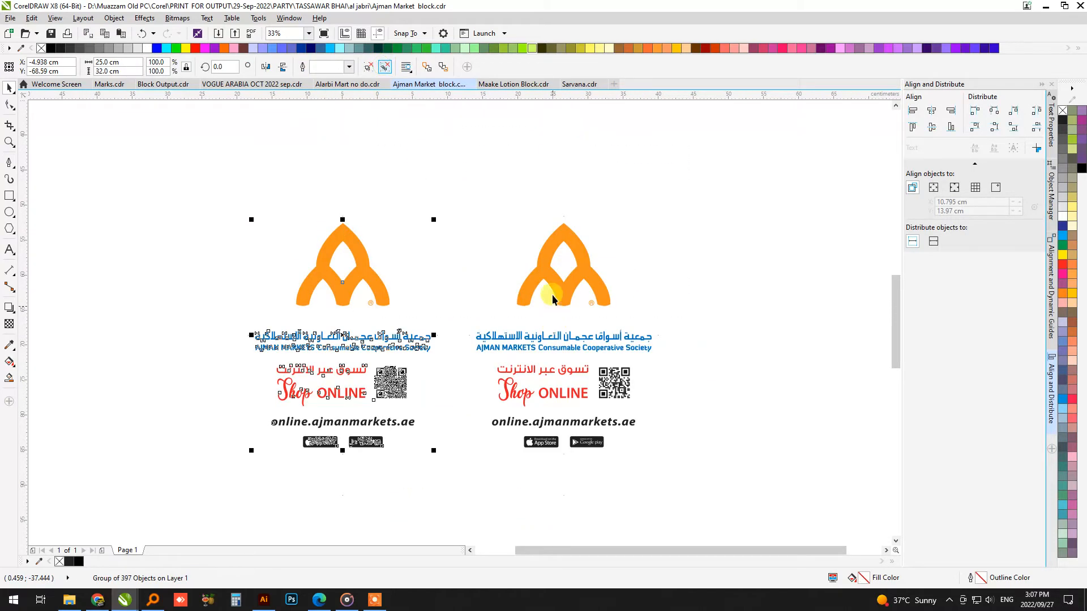
left_click(552, 287)
key("ctrl+r")
Delete everything below the orange logo in both ungrouped artworks, from the blue name down to the app store badges.
left_click(228, 331)
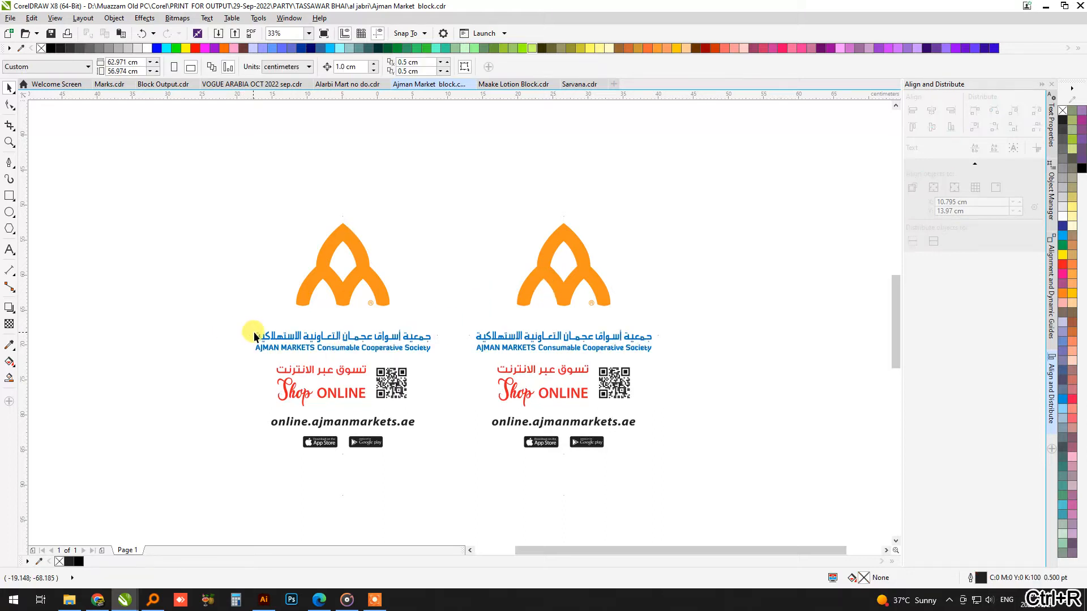
left_click_drag(253, 328, 432, 450)
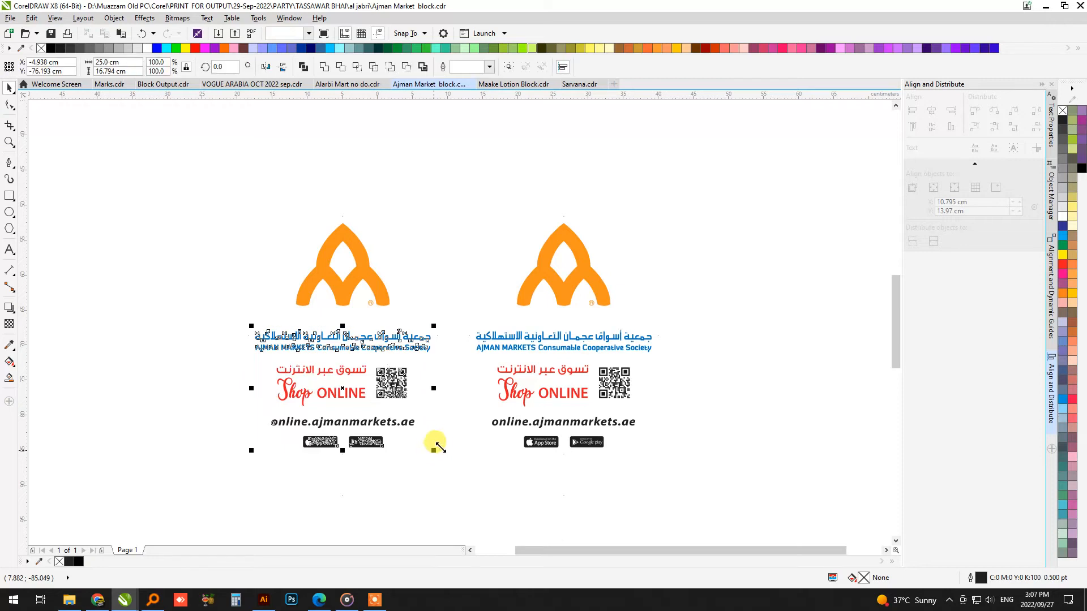
key("Delete")
left_click_drag(472, 324, 657, 447)
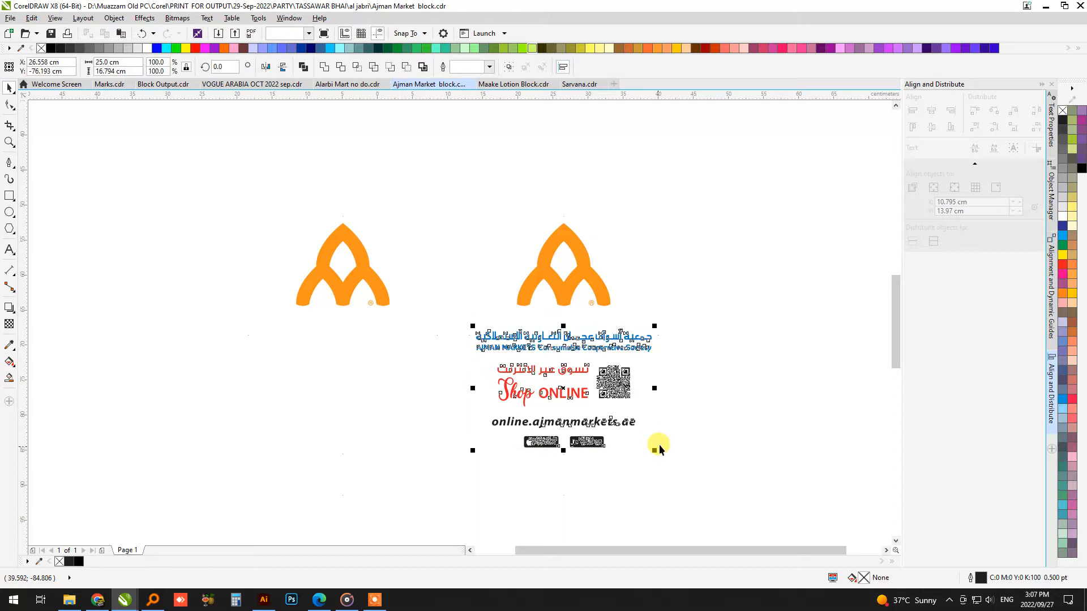
key("Delete")
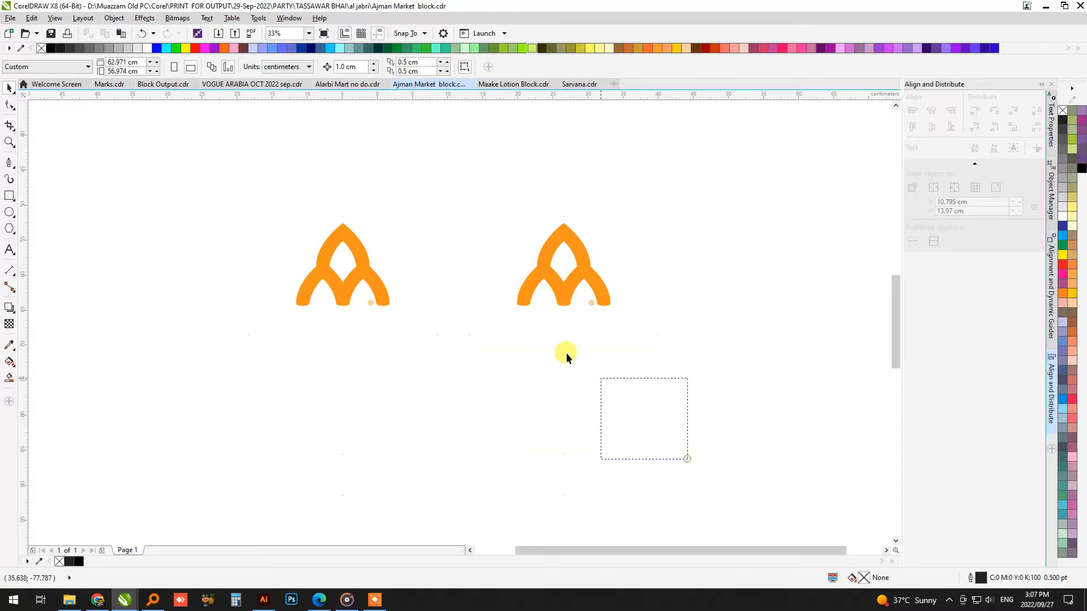
Group each orange logo separately with its four micro dots.
left_click_drag(566, 353, 459, 180)
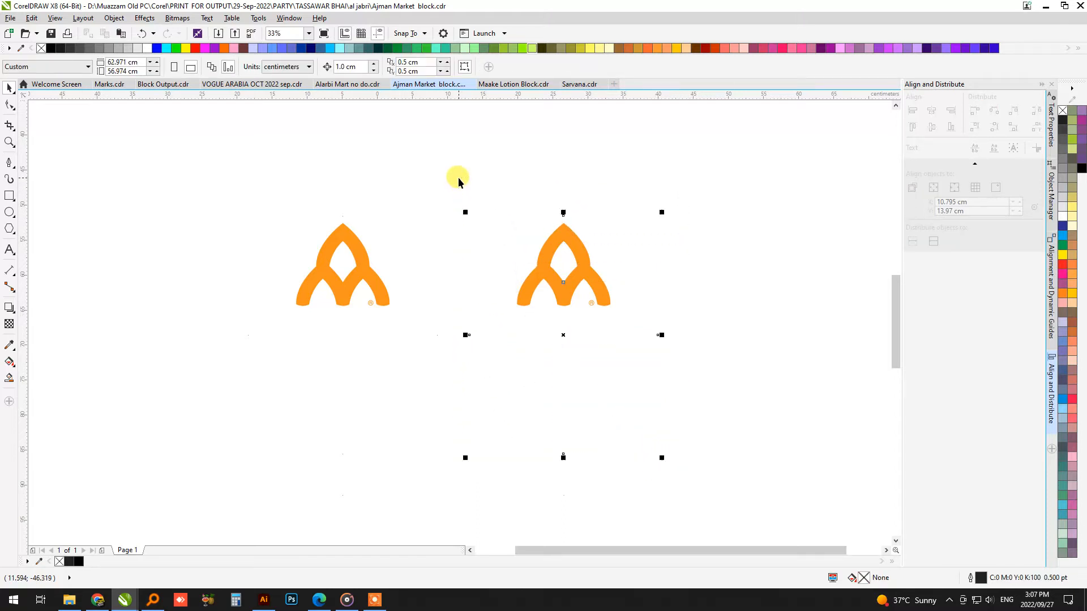
key("ctrl+g")
left_click_drag(212, 183, 458, 471)
key("ctrl+g")
left_click(490, 424)
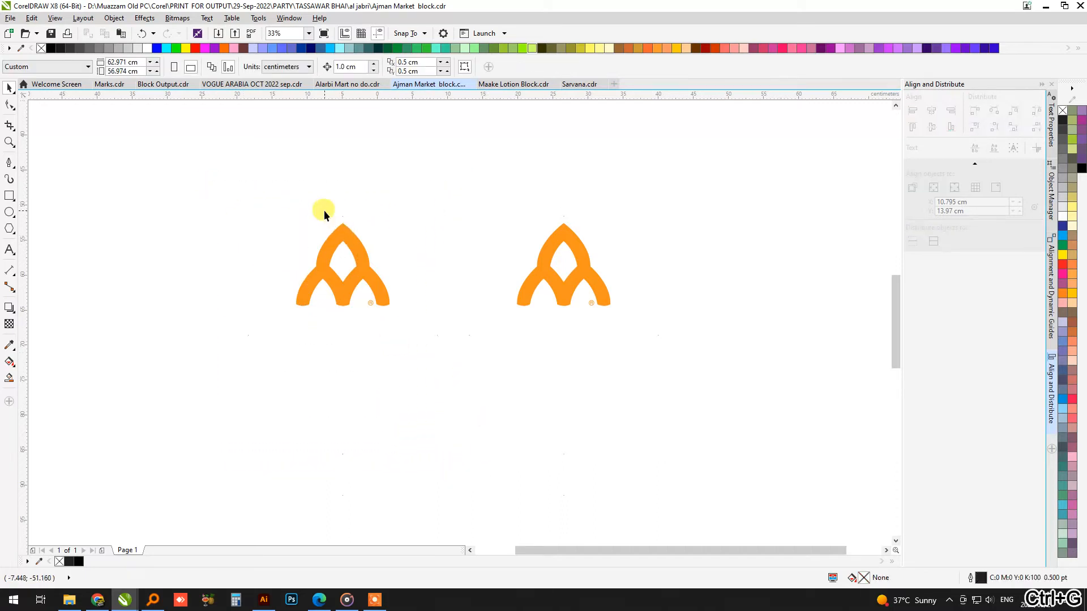
Add the text note "All Color Convert to 100 % Black" in the empty area above the orange logos.
scroll(326, 223, "down", 2)
scroll(403, 303, "down", 2)
key("z")
left_click_drag(300, 225, 511, 380)
left_click_drag(230, 99, 488, 291)
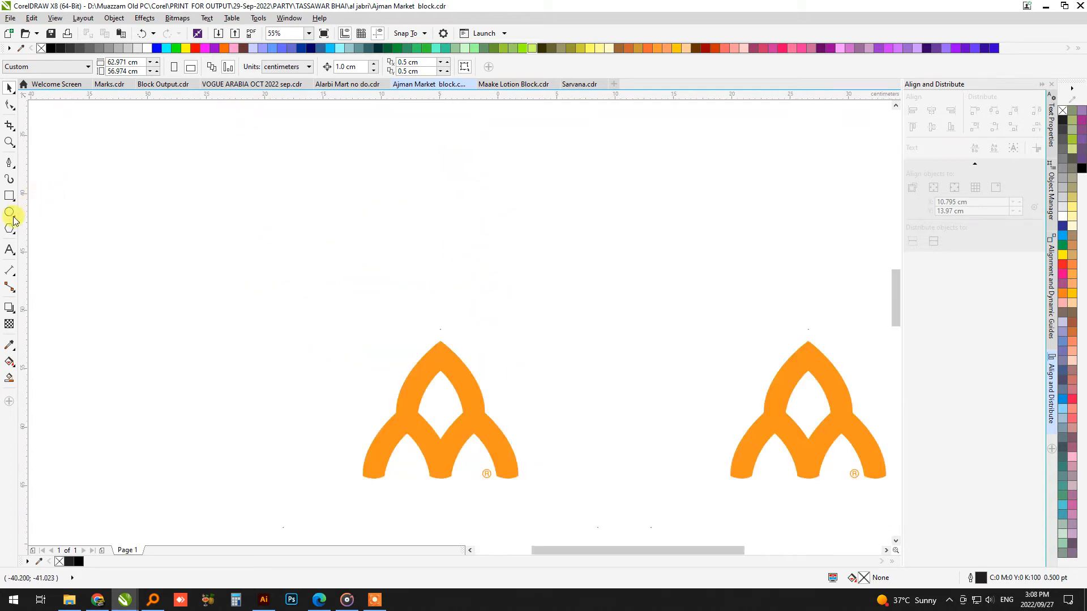
left_click(10, 256)
left_click(518, 250)
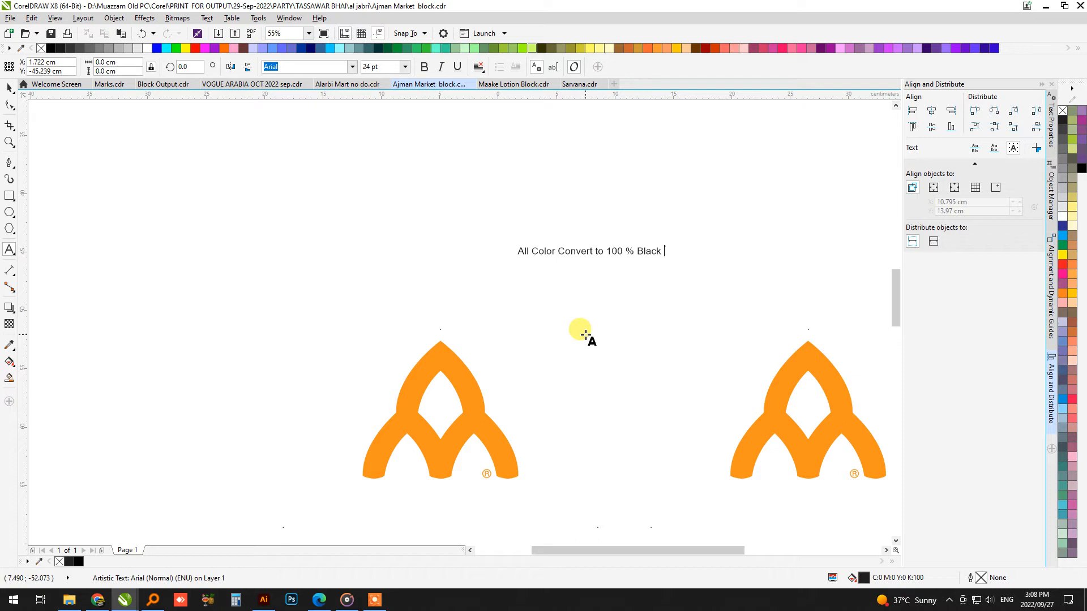
left_click(10, 88)
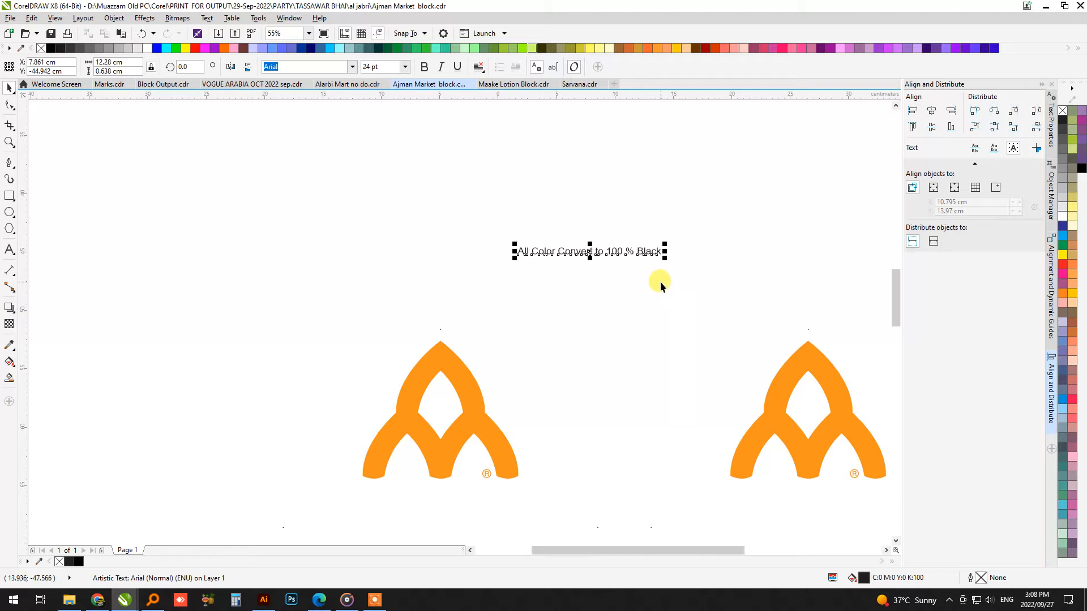
Delete the text note above the orange logos.
scroll(660, 280, "up", 2)
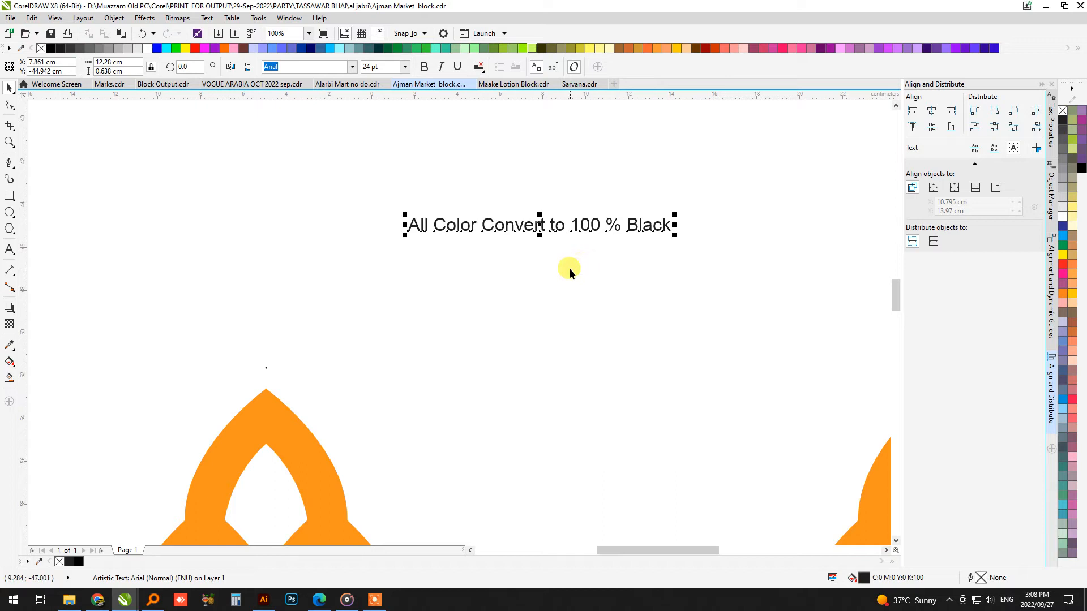
scroll(569, 268, "down", 2)
key("Delete")
Select both orange logo groups and start a Replace a color operation.
scroll(453, 277, "down", 1)
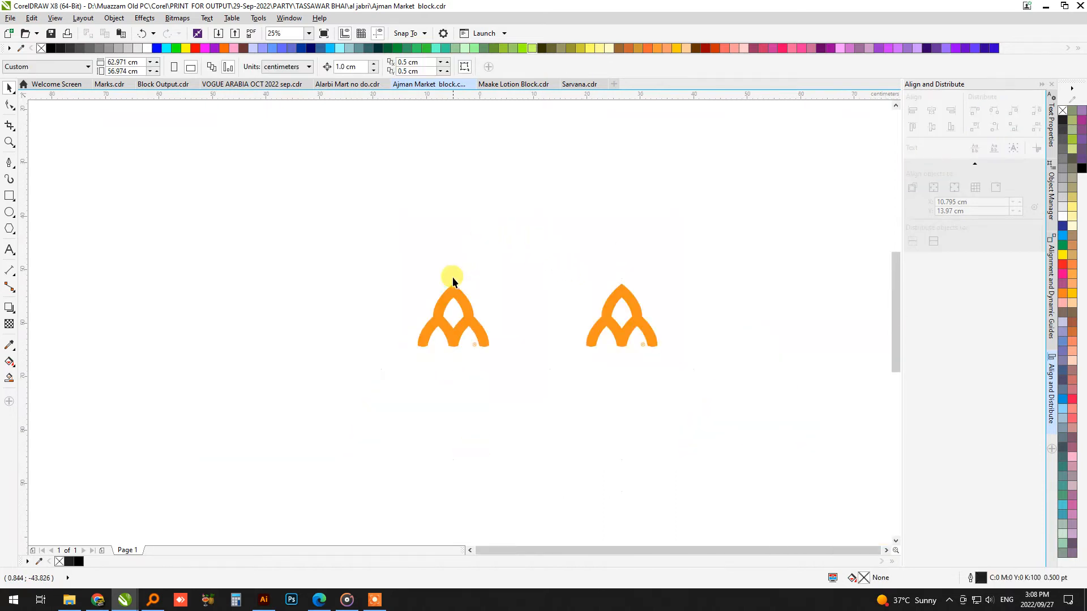
left_click(453, 280)
left_click(623, 291, "shift")
scroll(585, 291, "up", 1)
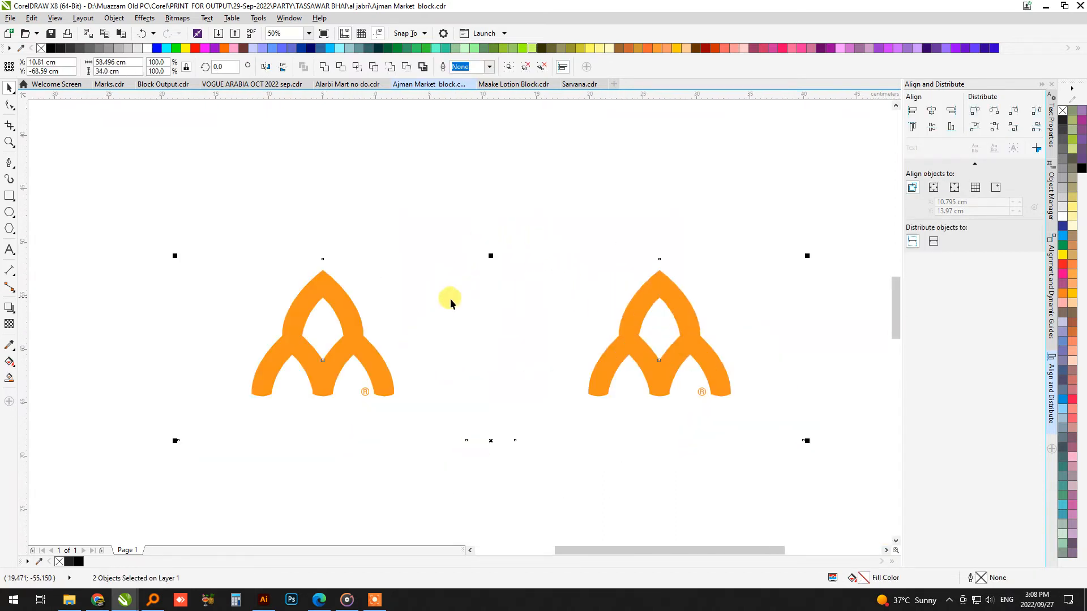
left_click(31, 18)
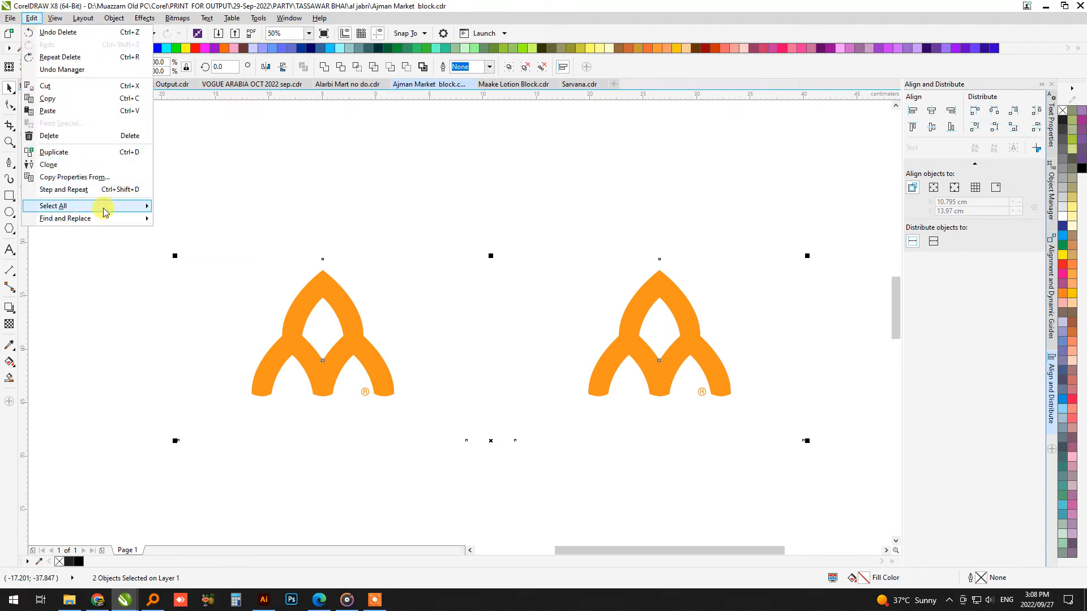
mouse_move(114, 219)
left_click(175, 230)
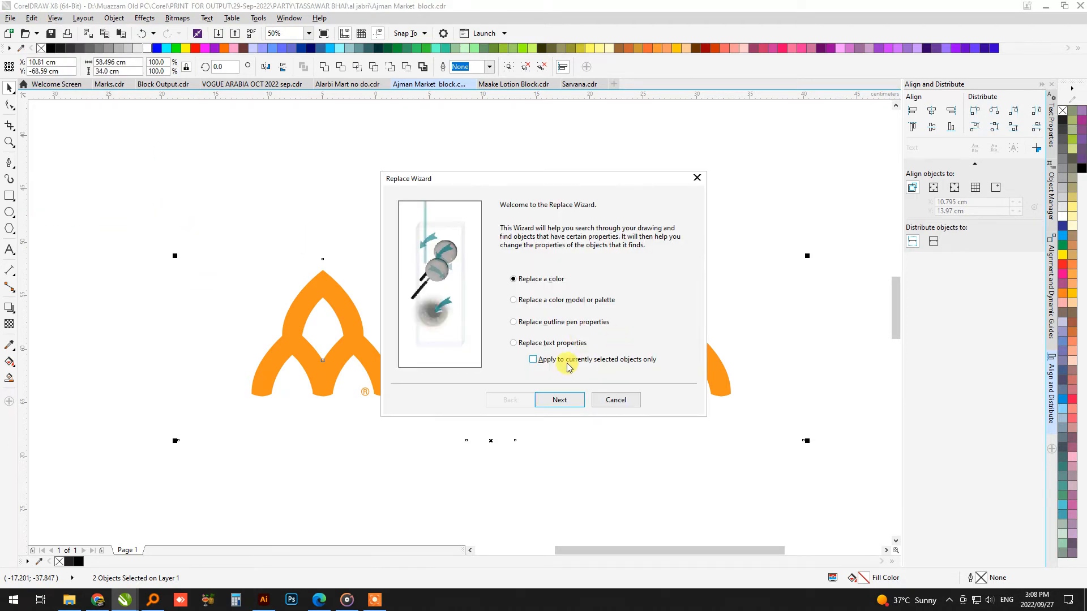
left_click(559, 400)
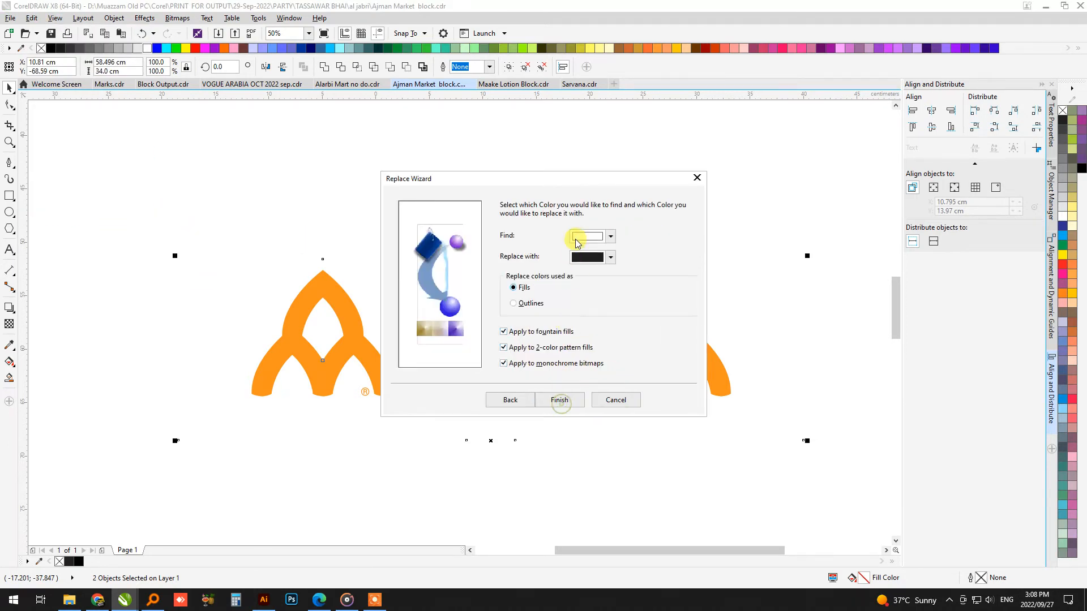
Replace all orange fills, sampled from the logo, with black C0 M0 Y0 K100.
left_click(615, 264)
left_click(307, 284)
left_click(645, 238)
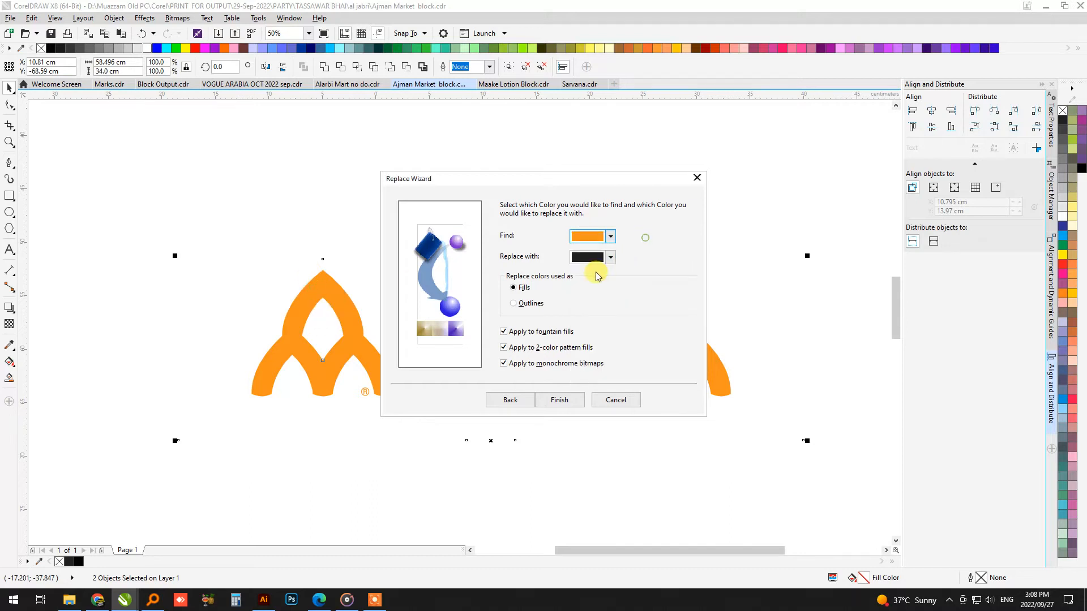
left_click(610, 257)
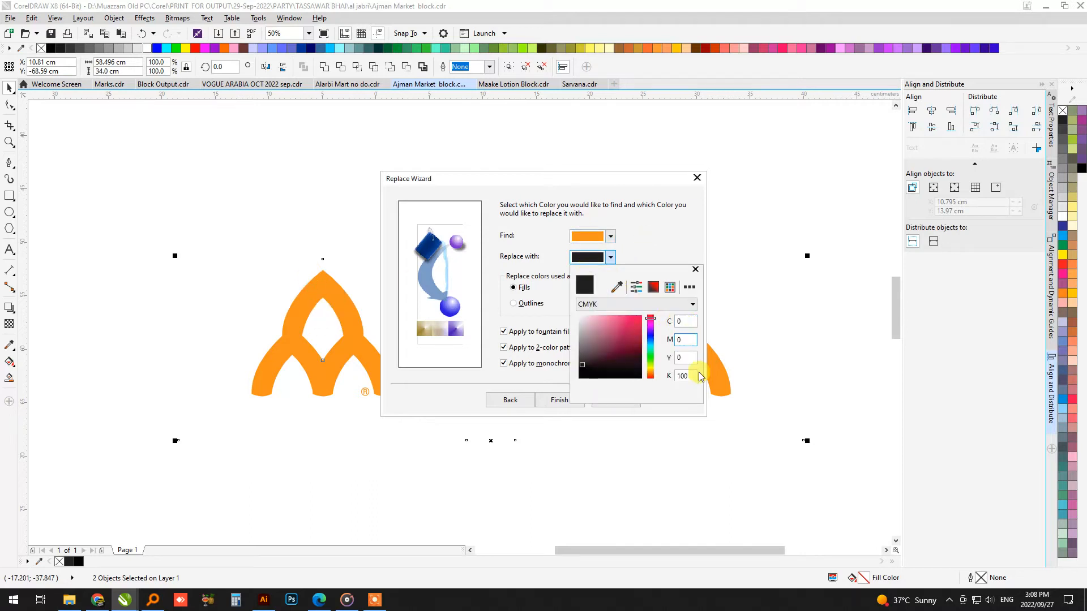
left_click(649, 243)
left_click(555, 400)
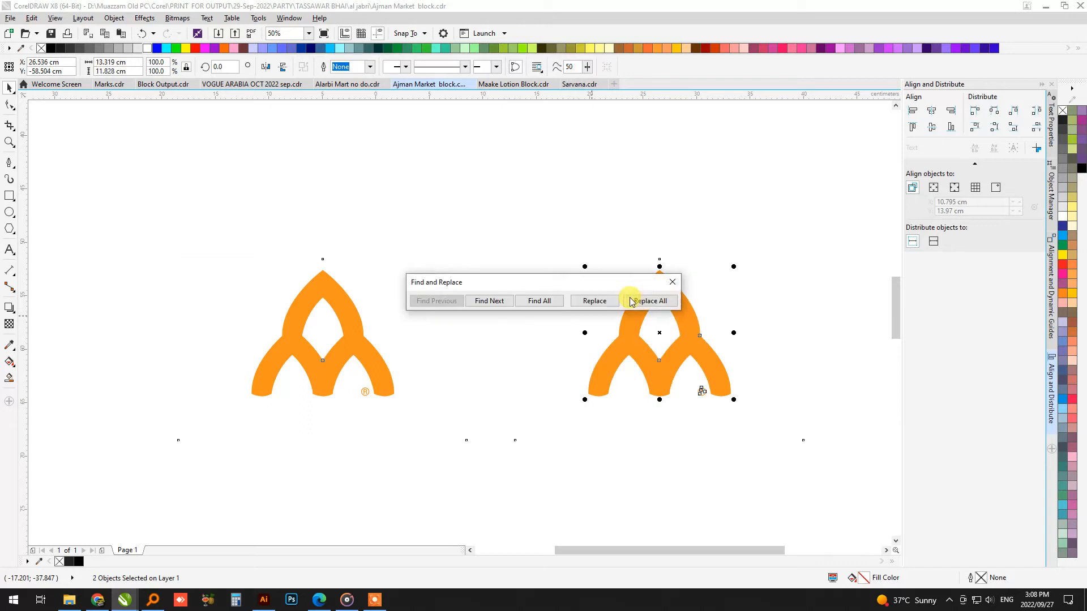
left_click(629, 301)
left_click(604, 324)
left_click(674, 283)
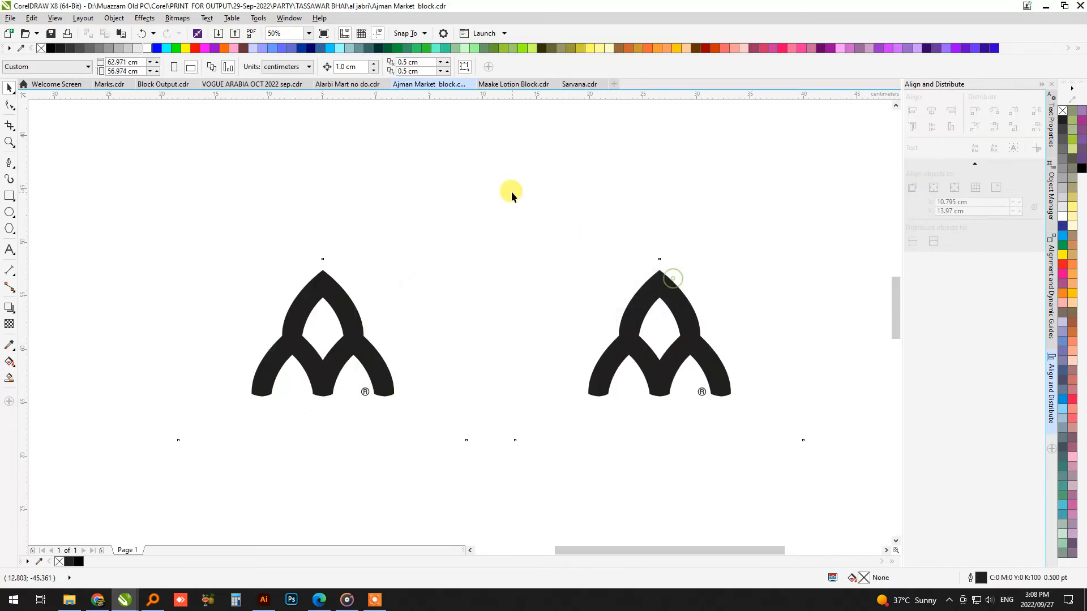
Select both blue-only artwork groups and start a Replace a color operation.
scroll(511, 191, "down", 4)
left_click_drag(379, 289, 655, 437)
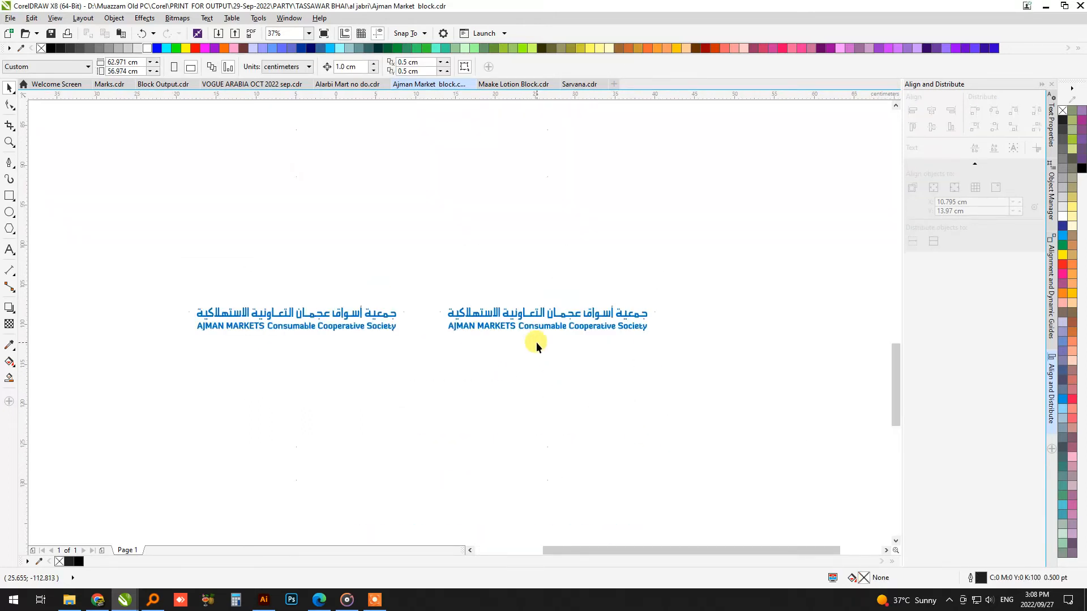
left_click(543, 326)
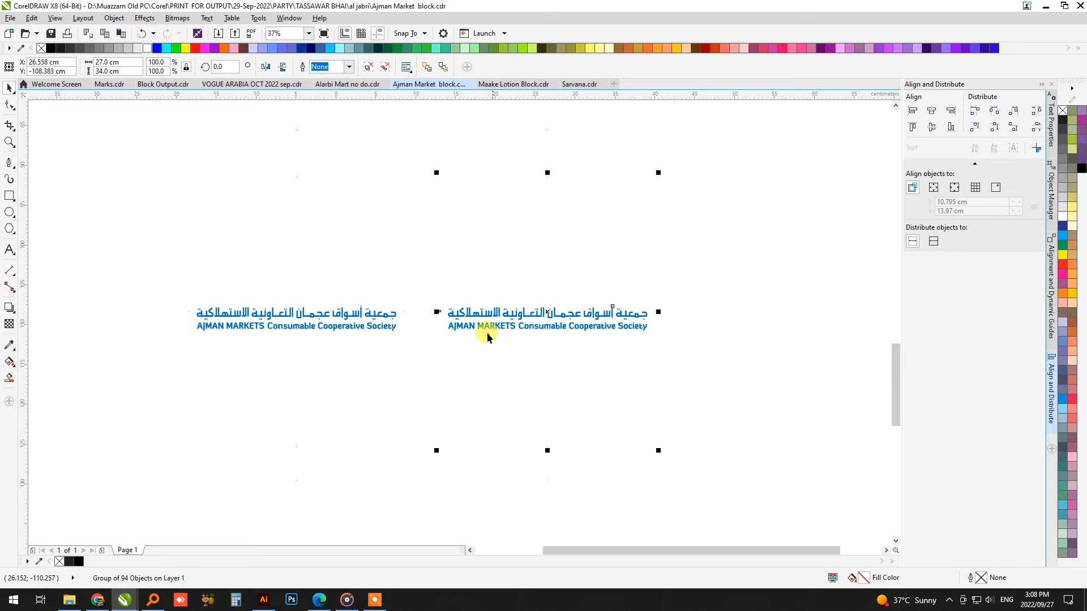
left_click(374, 316, "shift")
left_click(31, 18)
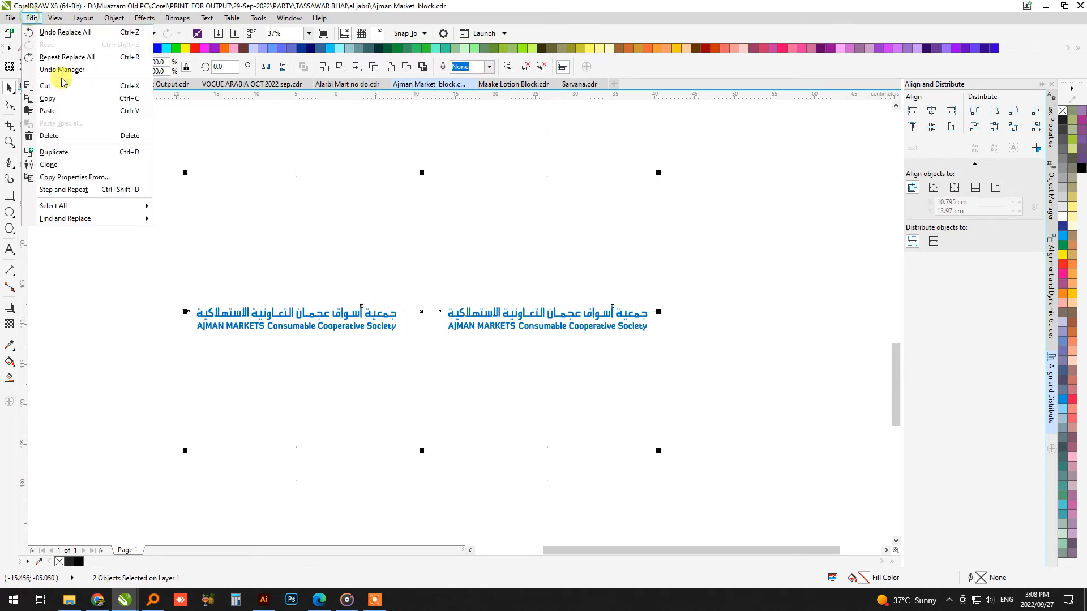
mouse_move(104, 218)
left_click(252, 231)
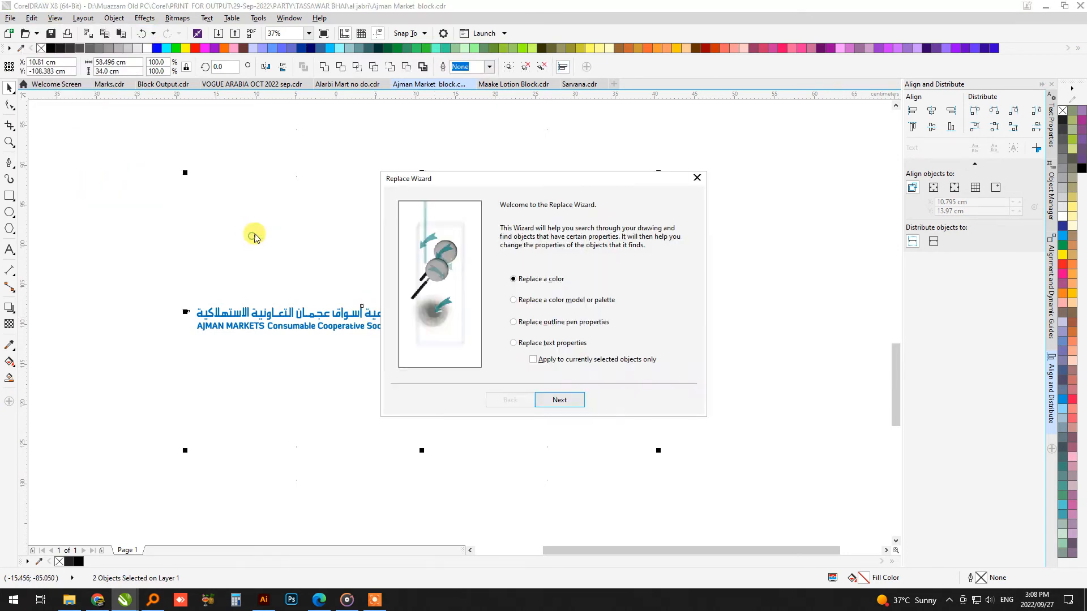
left_click(559, 401)
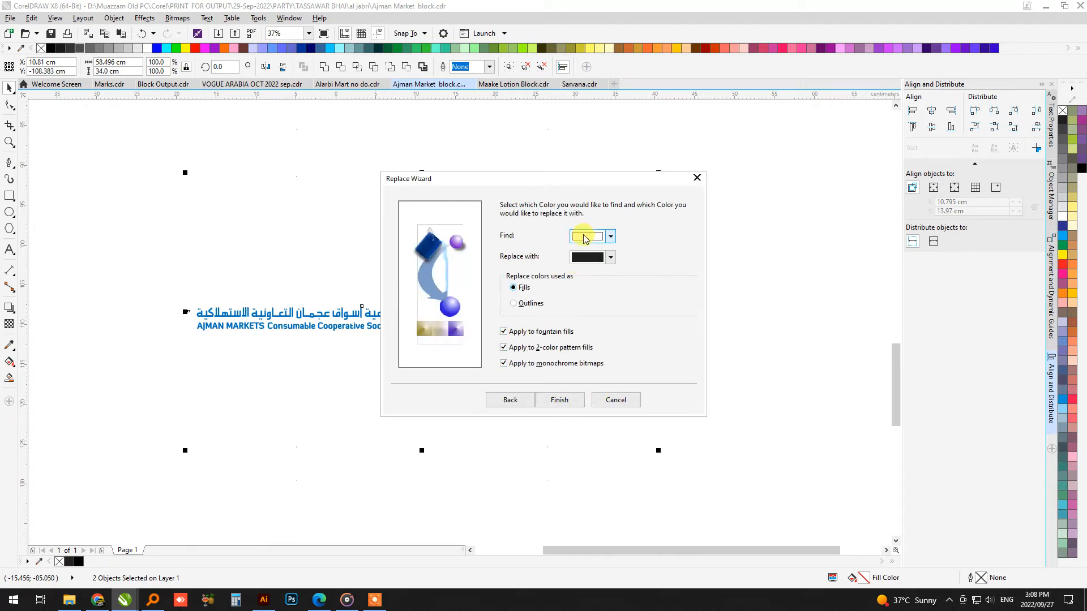
Replace all blue fills, sampled from the Arabic heading, with black C0 M0 Y0 K100.
left_click(611, 236)
left_click(617, 265)
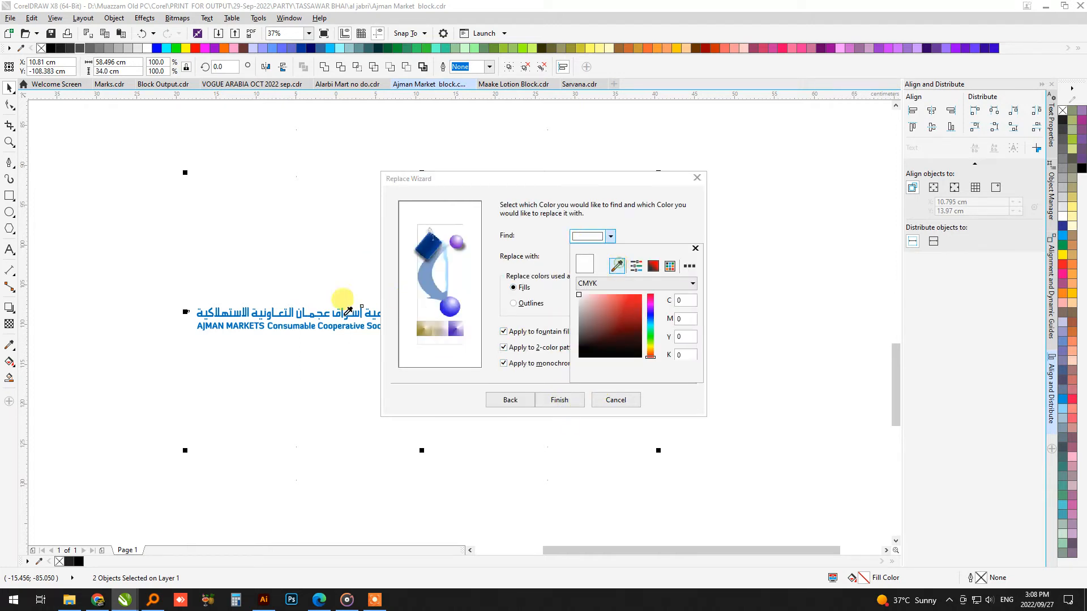
left_click(375, 313)
left_click(596, 262)
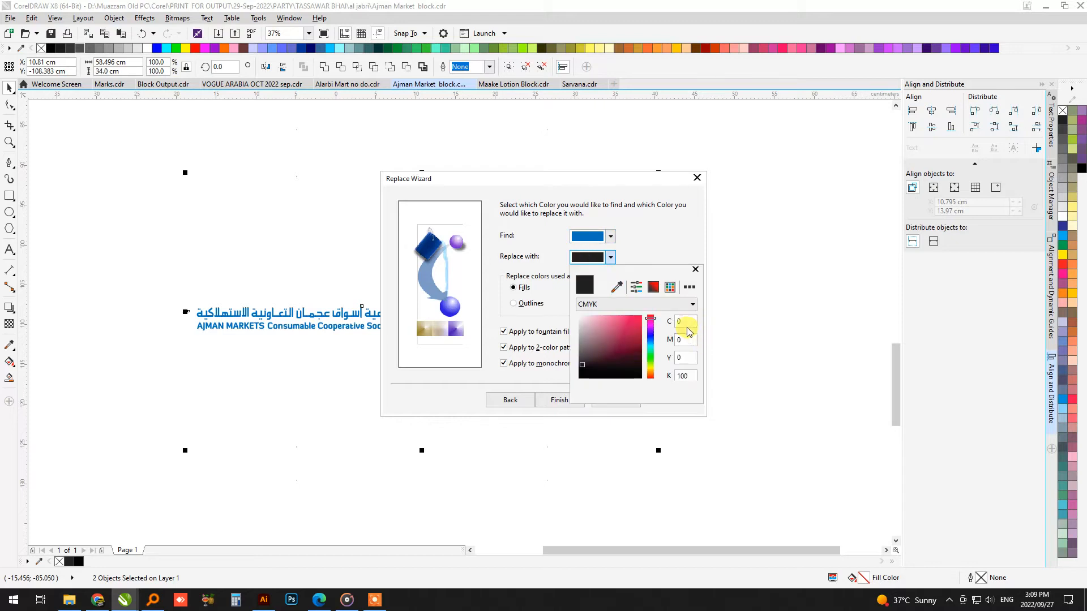
left_click(655, 230)
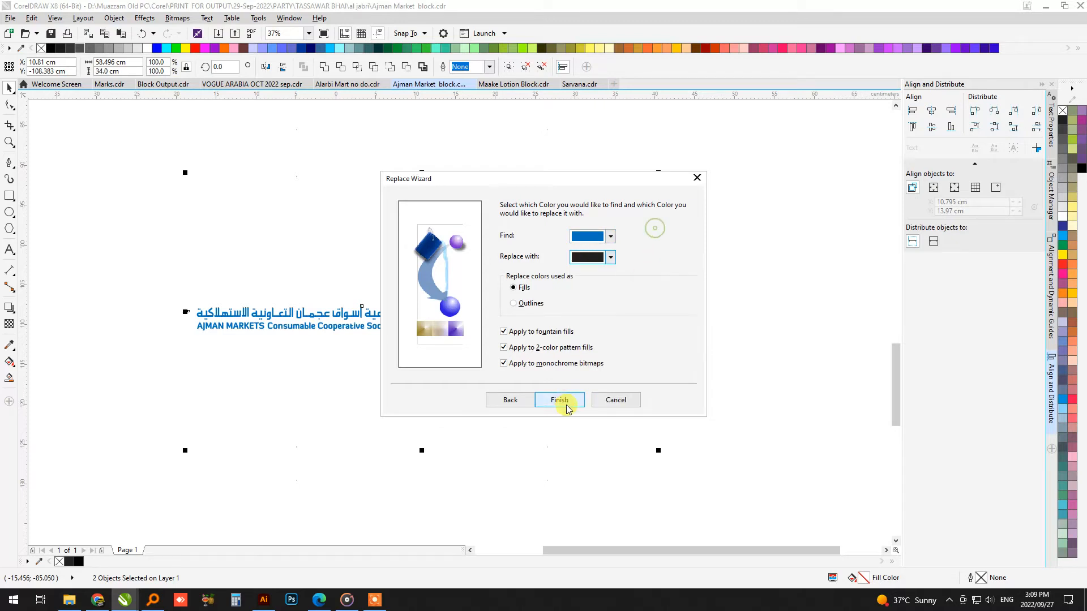
left_click(560, 402)
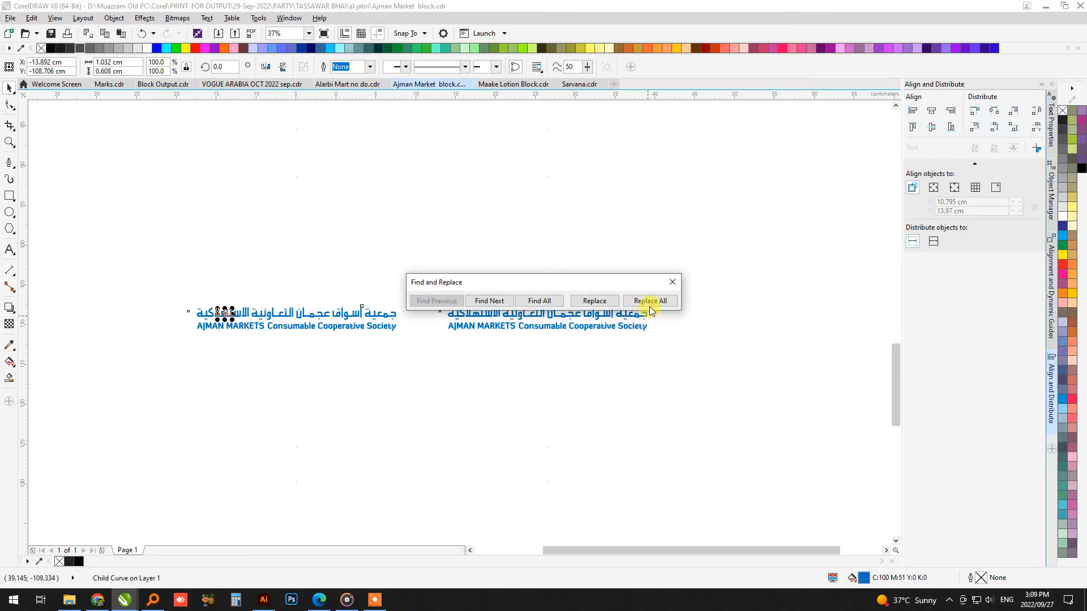
left_click(645, 301)
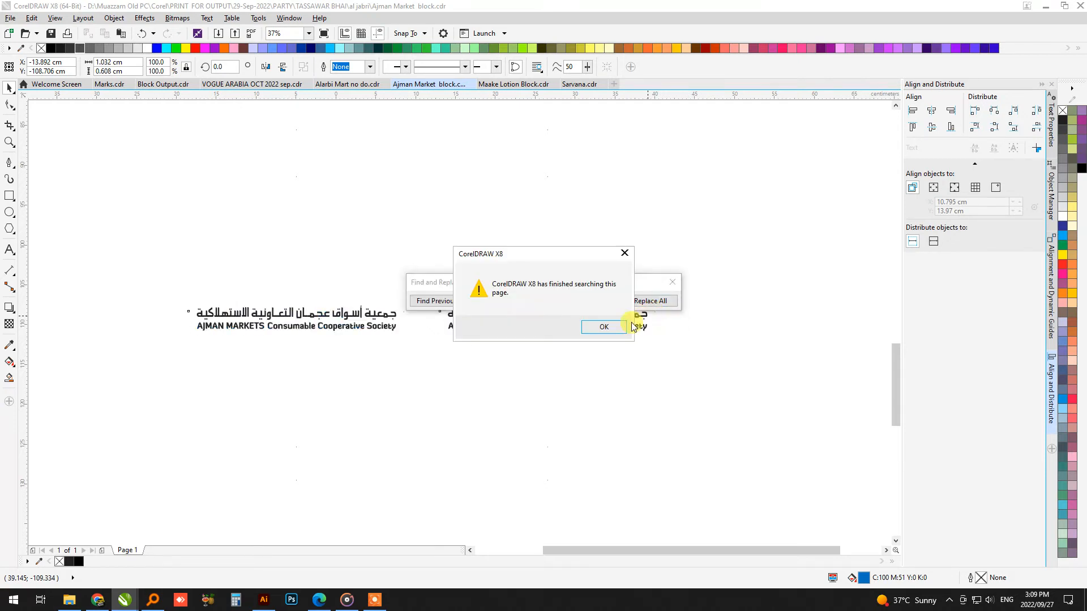
key("Return")
left_click(673, 284)
Select both red Shop ONLINE artwork groups and start a Replace a color operation.
scroll(419, 204, "down", 5)
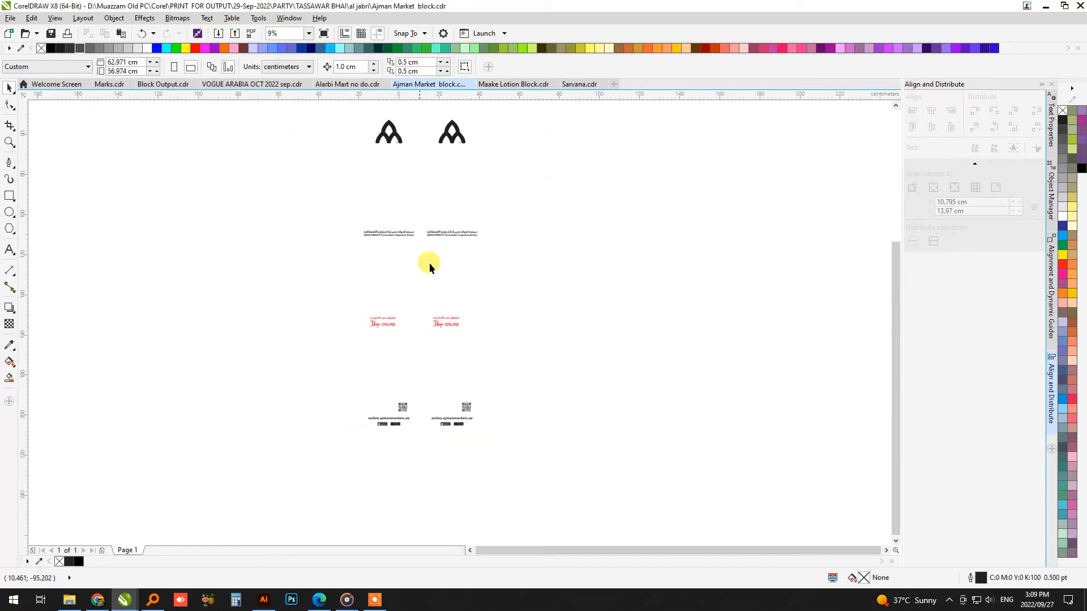
scroll(318, 317, "up", 4)
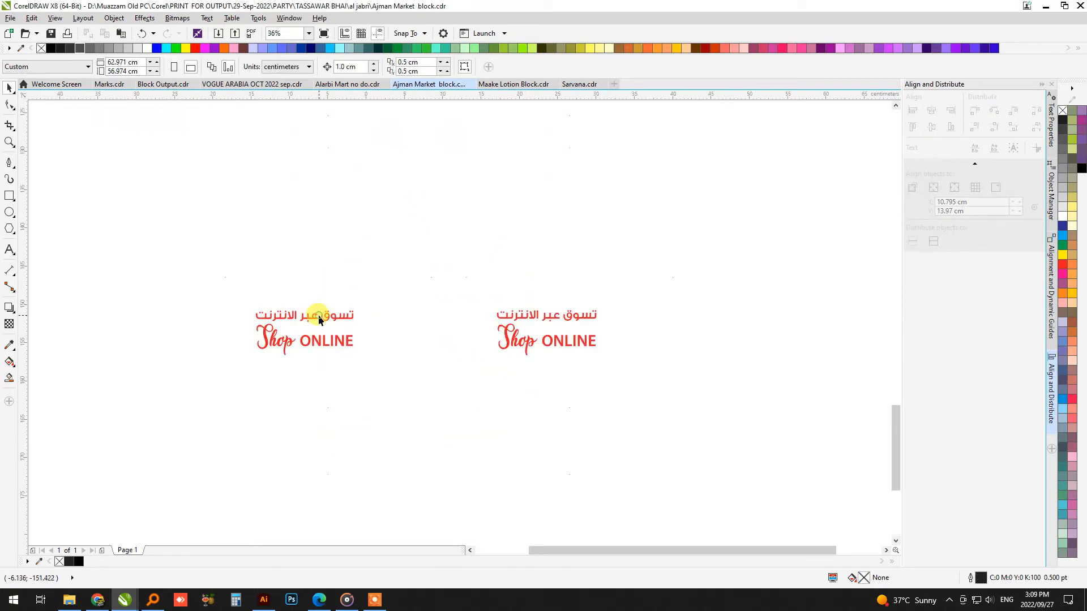
left_click(319, 320)
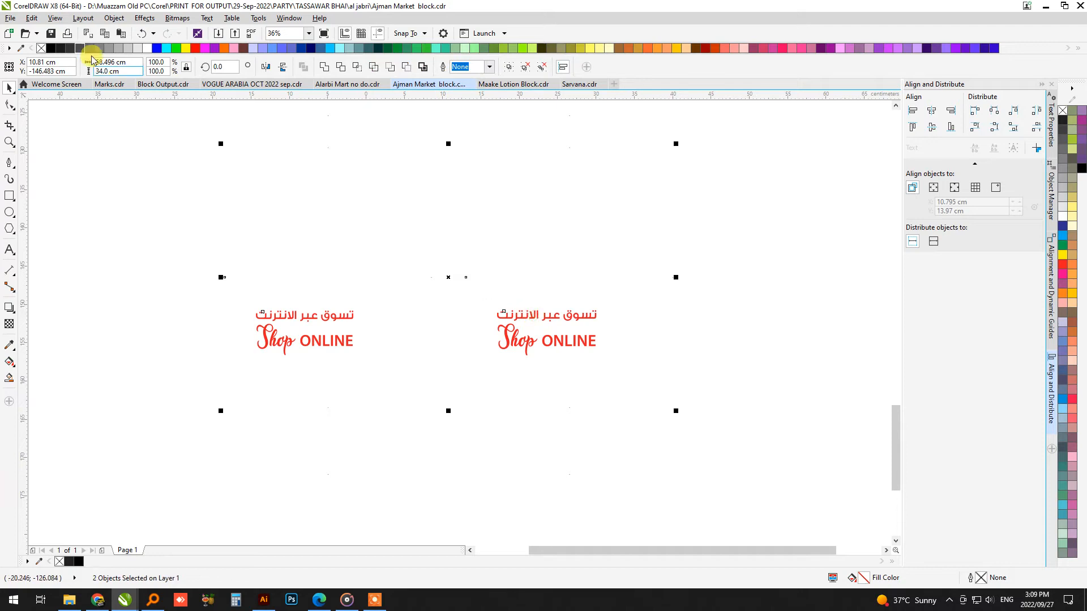
left_click(31, 17)
mouse_move(102, 219)
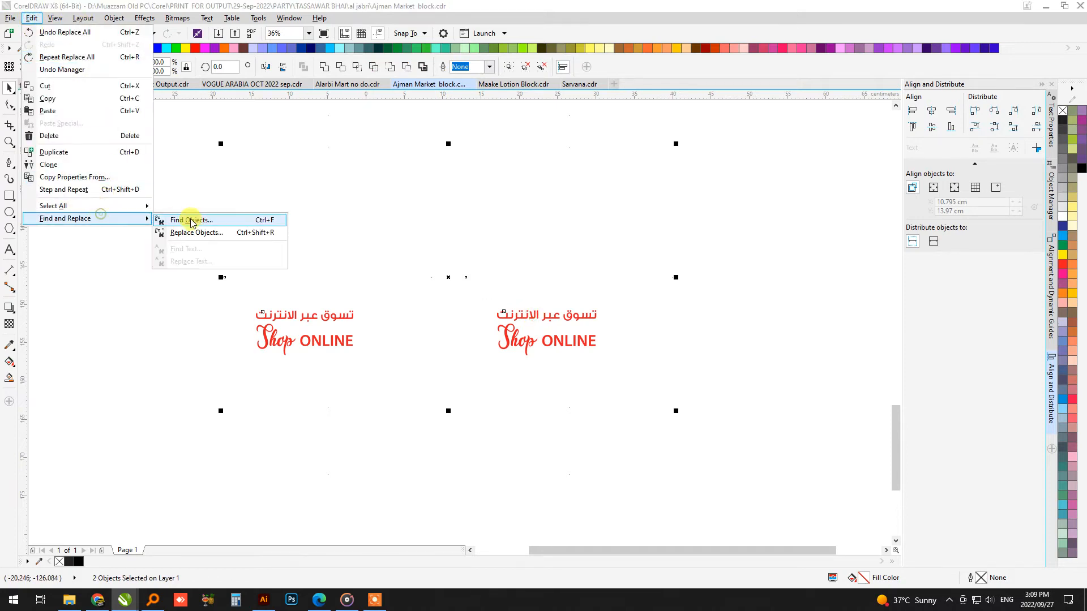
left_click(190, 234)
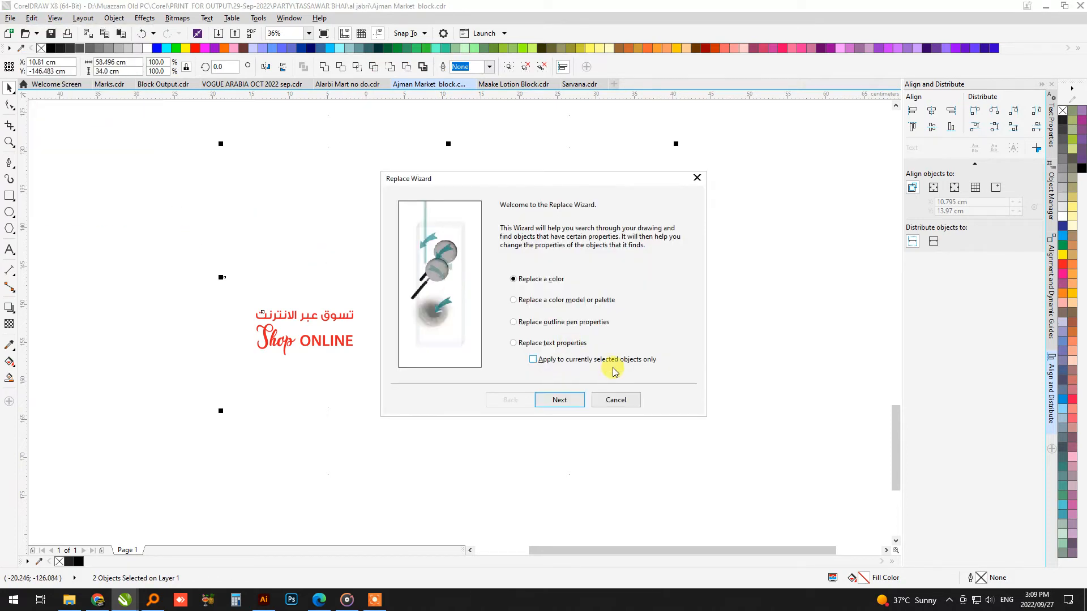
left_click(560, 400)
Replace all red fills, sampled from the Shop ONLINE text, with black C0 M0 Y0 K100, and save the document.
left_click(589, 237)
left_click(616, 267)
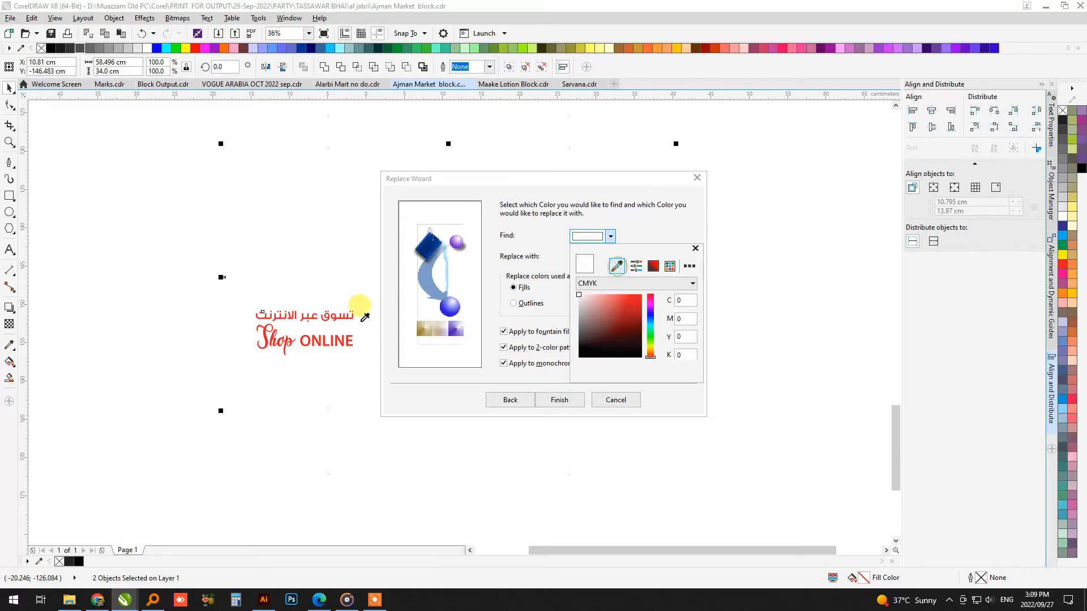
left_click(339, 341)
left_click(638, 213)
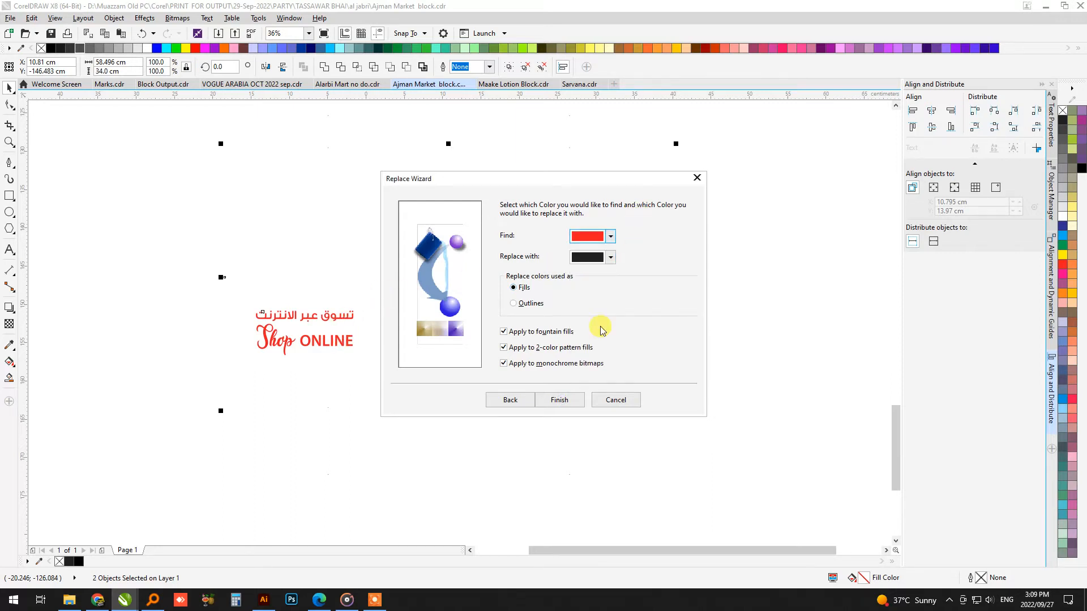
left_click(588, 258)
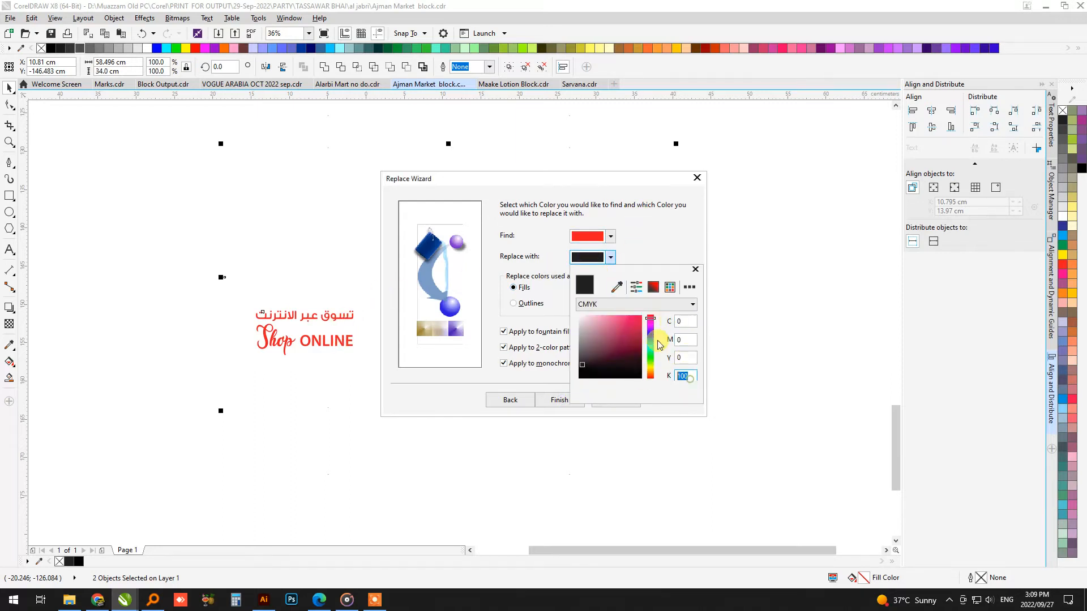
key("Return")
left_click(560, 400)
left_click(640, 302)
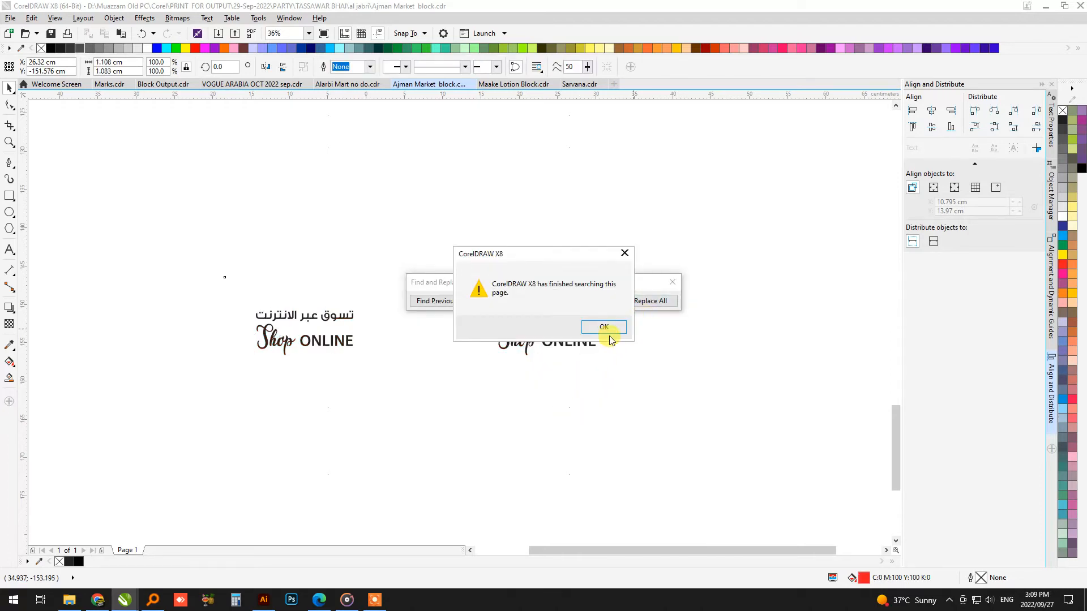
left_click(607, 326)
left_click(672, 282)
key("ctrl+s")
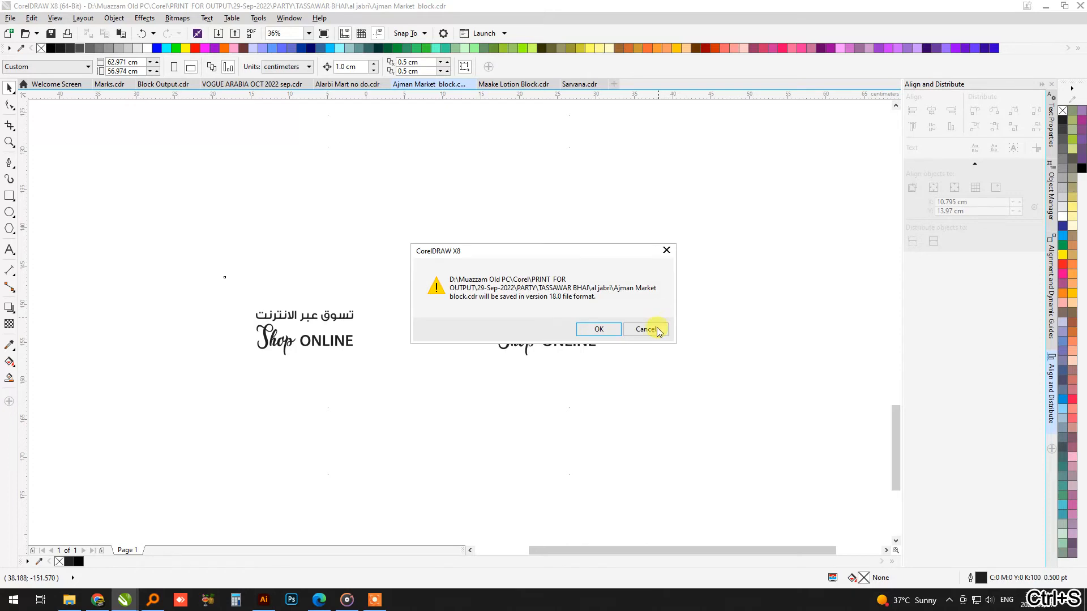
left_click(599, 330)
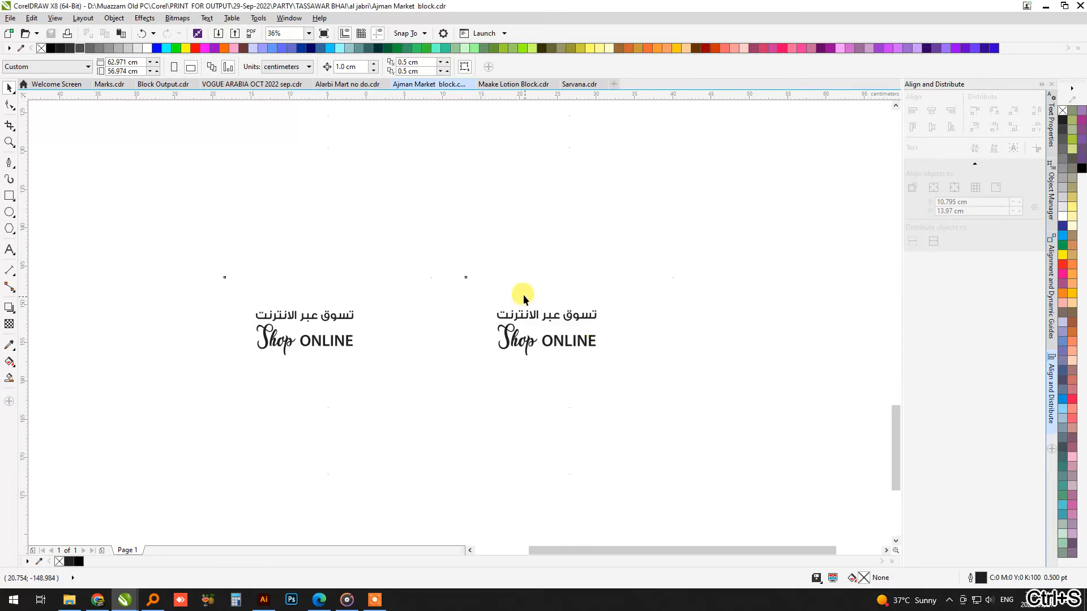
Check the CMYK values of the black website and app store badge artwork with the color eyedropper.
scroll(518, 291, "down", 1)
key("F2")
left_click_drag(293, 385, 672, 543)
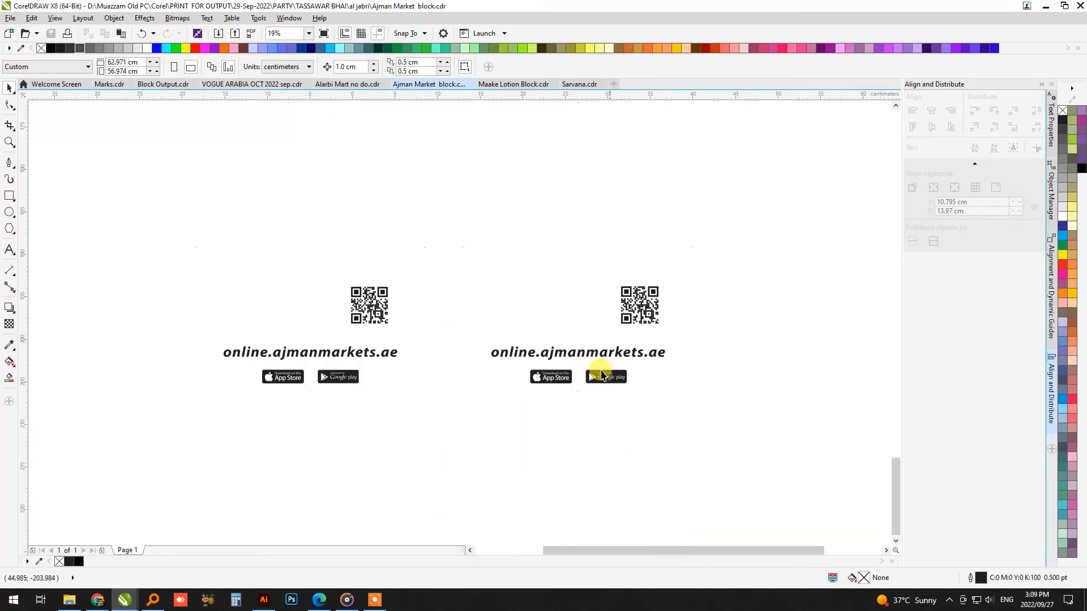
left_click(634, 310)
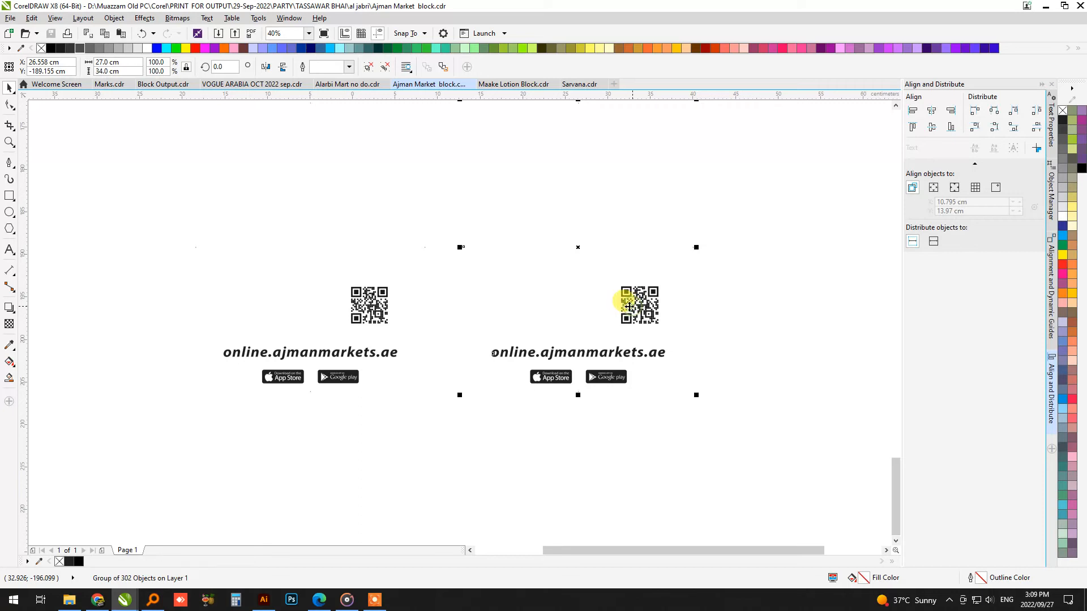
left_click(371, 303, "shift")
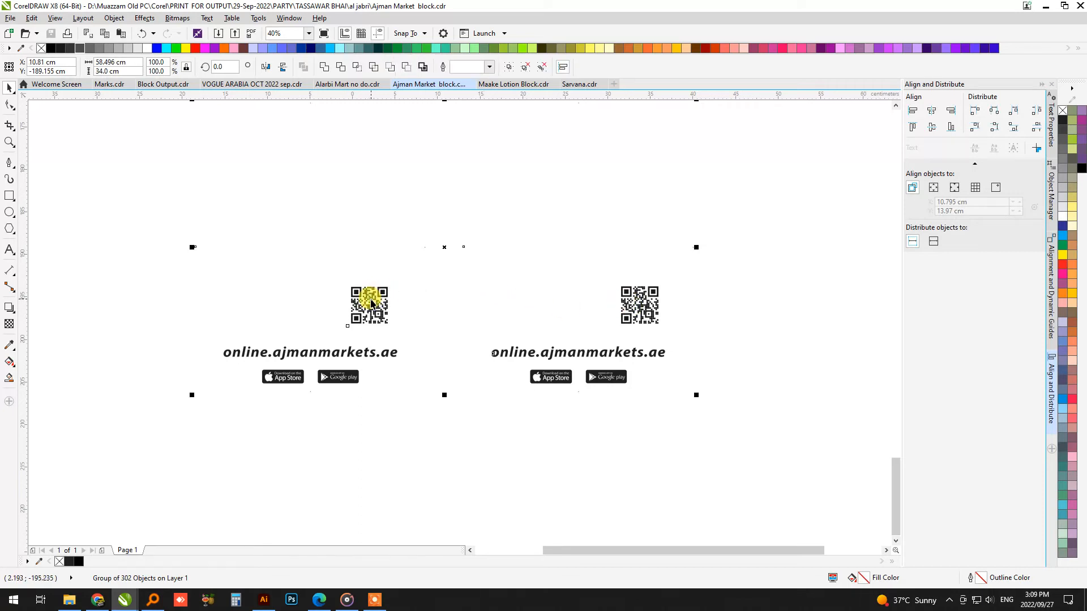
left_click(12, 346)
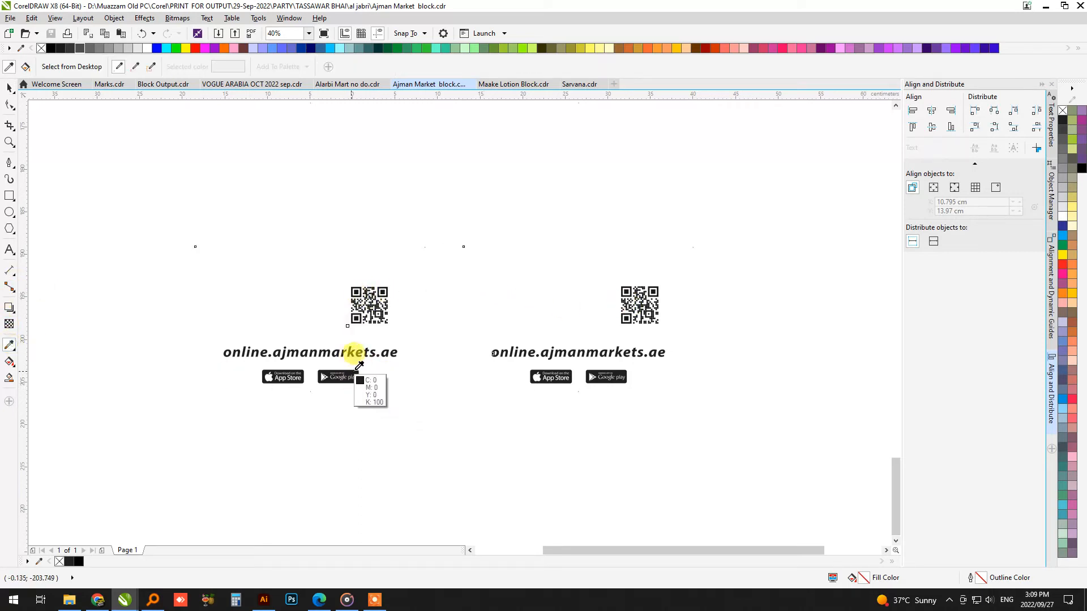
key("space")
left_click(398, 430)
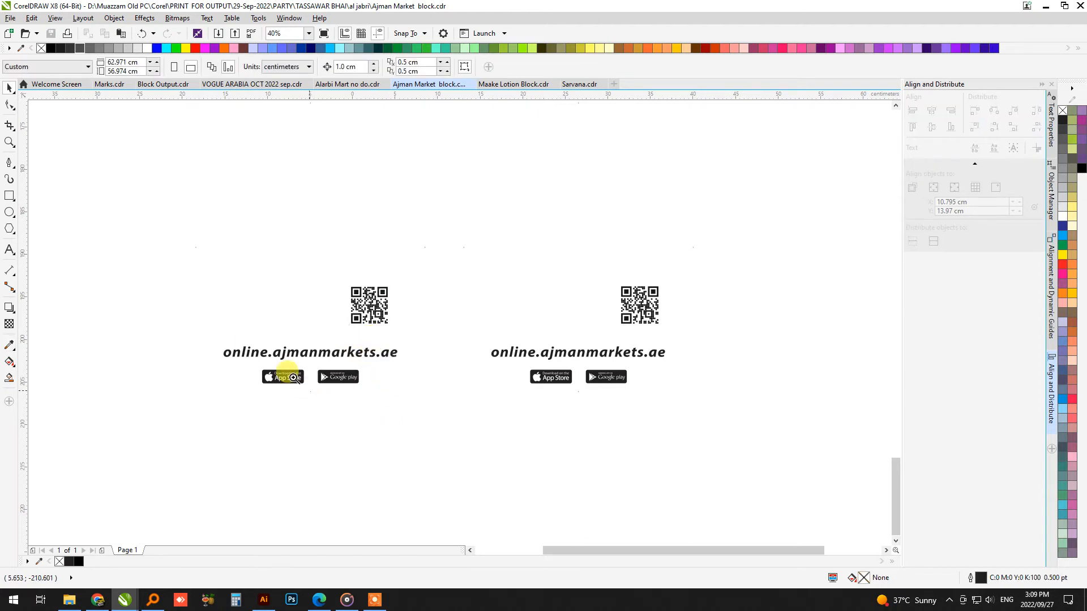
Write the text note "Black Color RGB Check" below the app store badges, and delete it.
left_click_drag(293, 377, 505, 500)
left_click(10, 250)
left_click(453, 361)
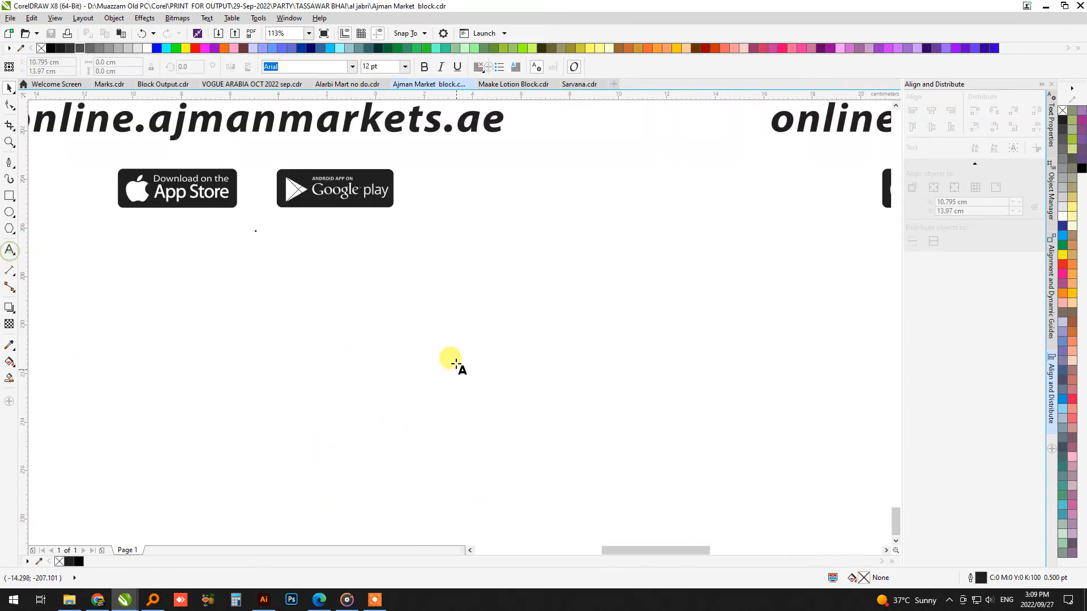
type("Black Color RGB Check")
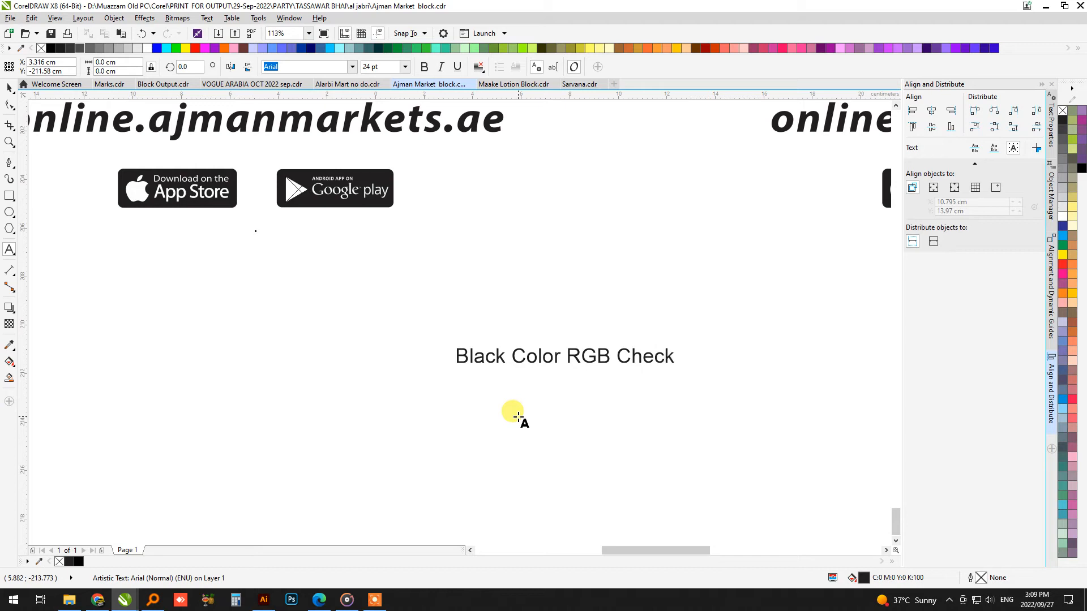
scroll(364, 389, "down", 3)
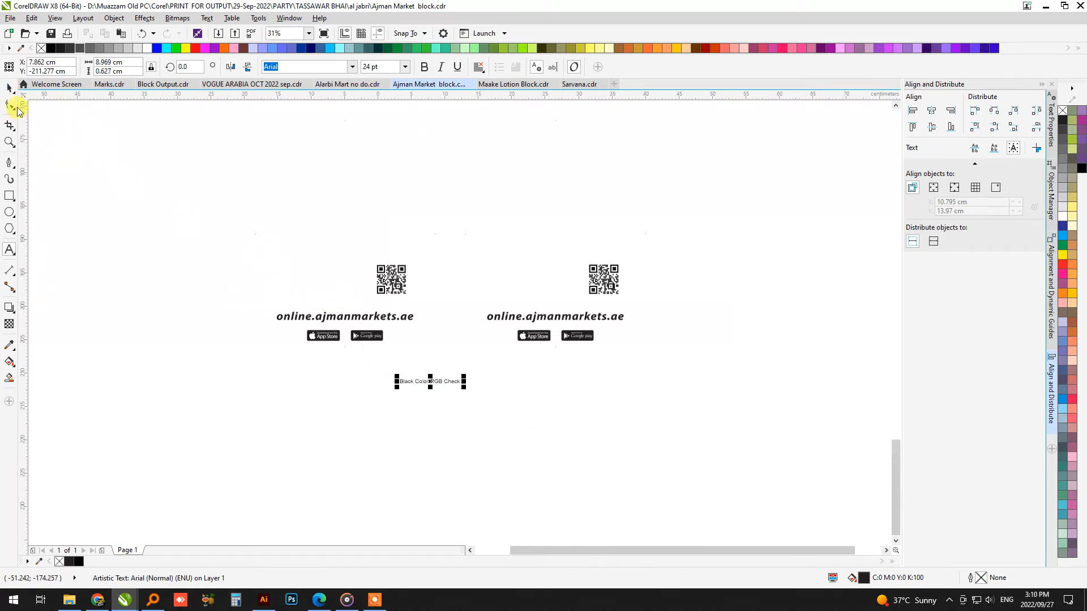
key("Delete")
Compare the black color values of both QR codes with those of the website text using the color eyedropper.
left_click(577, 341)
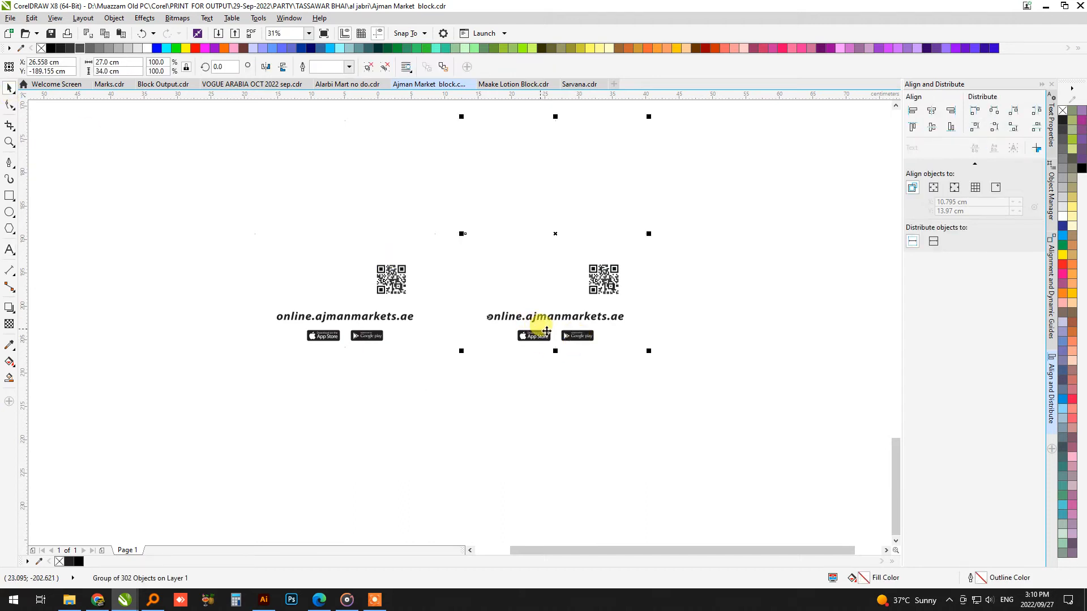
key("F2")
left_click_drag(689, 376, 242, 226)
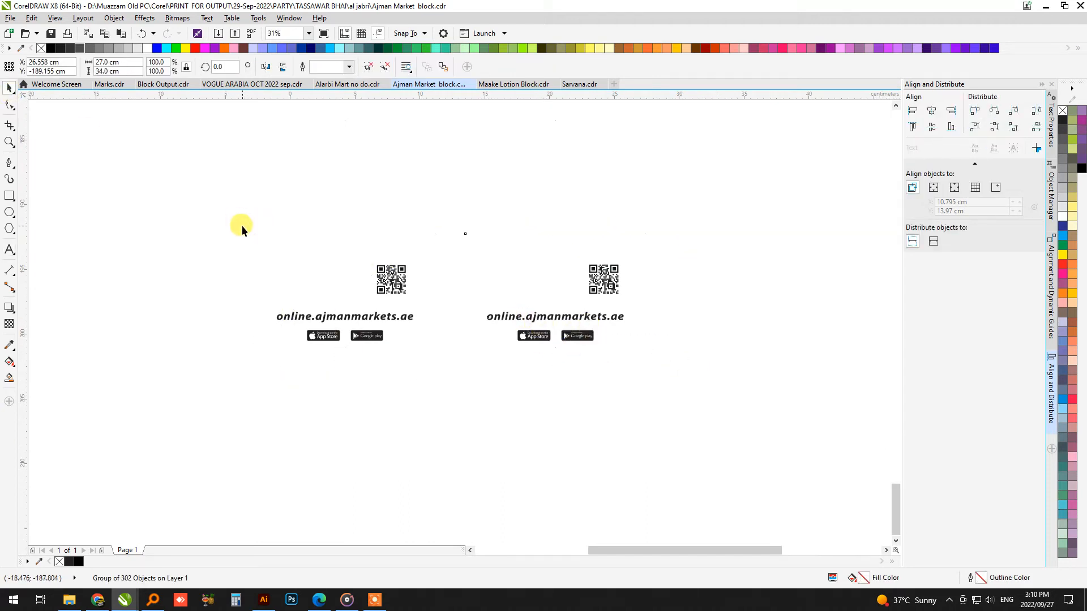
left_click(9, 345)
scroll(332, 281, "up", 6)
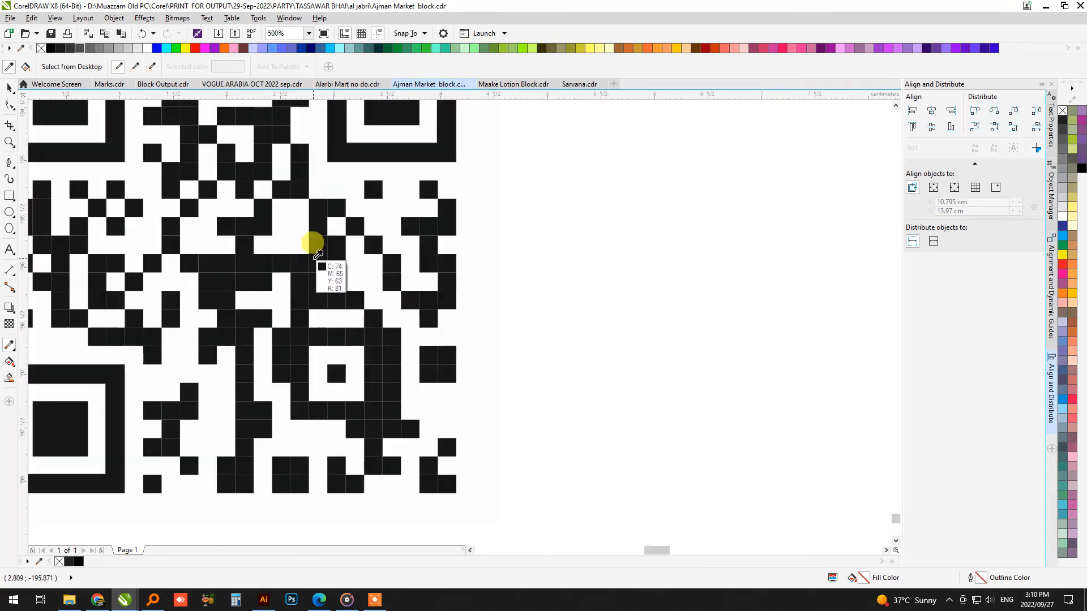
scroll(320, 245, "down", 4)
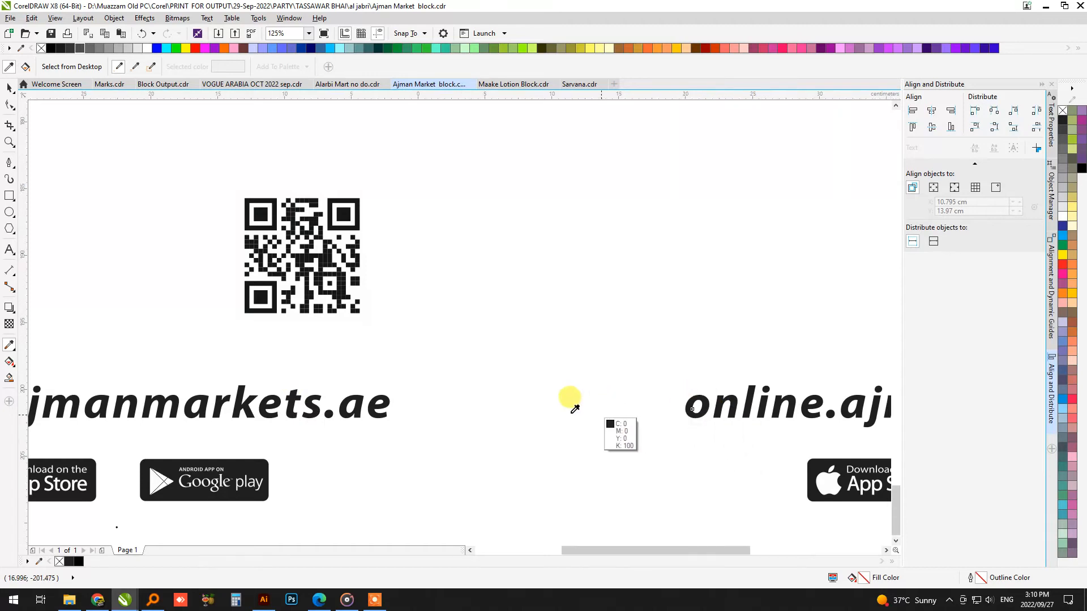
scroll(571, 400, "down", 2)
scroll(702, 412, "up", 2)
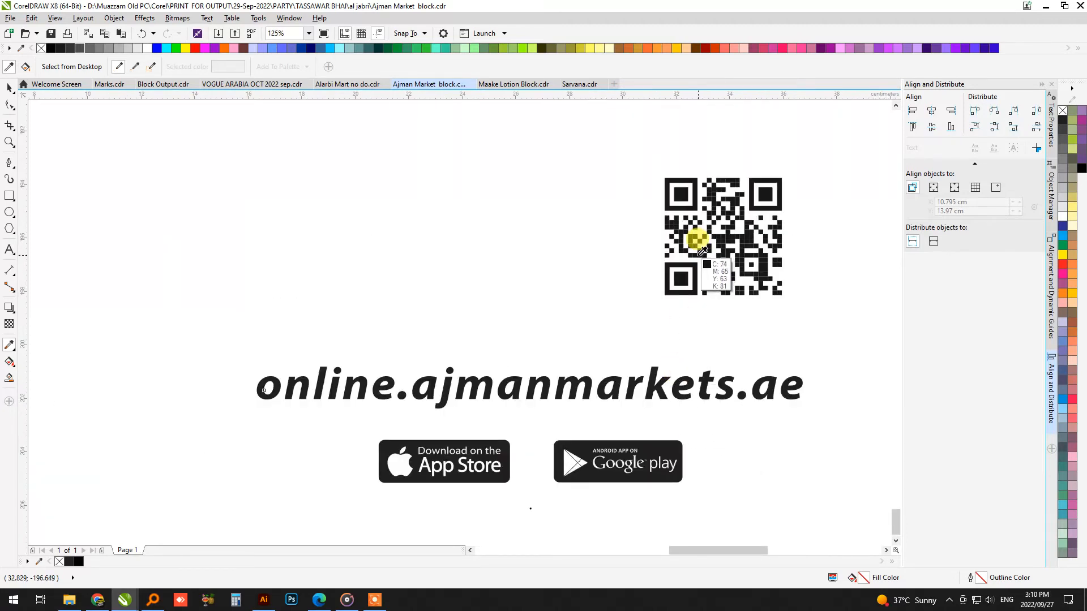
key("space")
scroll(725, 275, "down", 2)
left_click(733, 396)
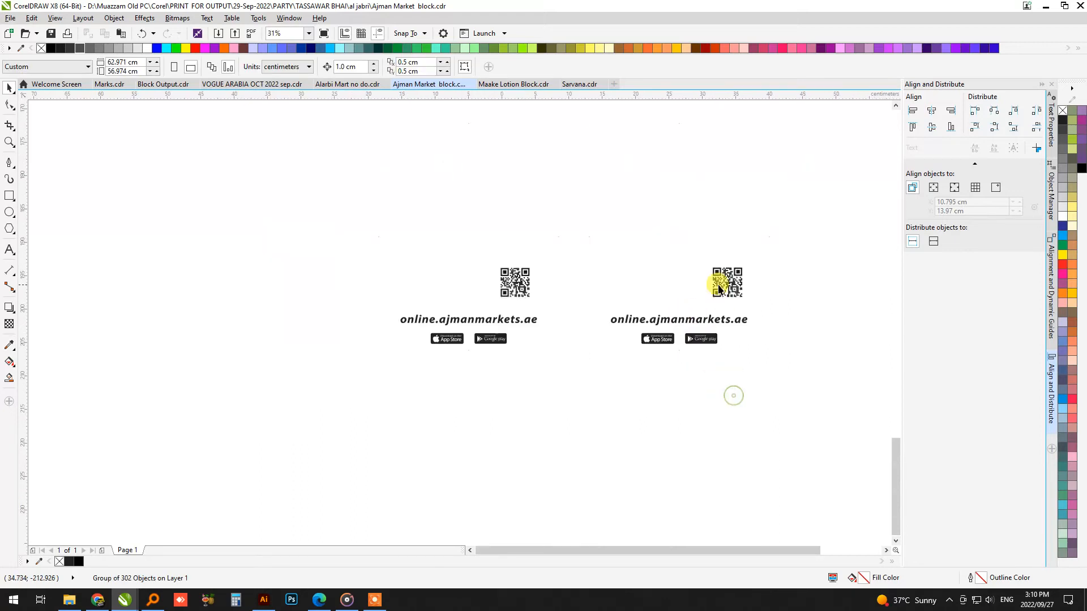
Select both black artwork groups containing the QR codes and start a Replace a color operation.
left_click(718, 285)
left_click(516, 274, "shift")
key("F2")
left_click_drag(439, 236, 556, 321)
left_click(32, 18)
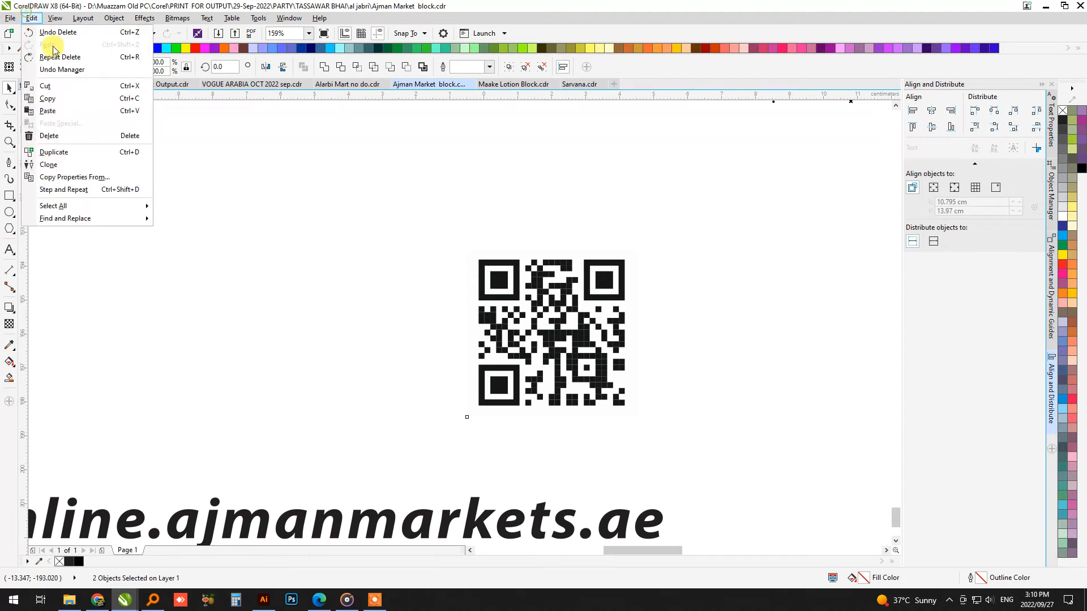
mouse_move(101, 219)
left_click(194, 232)
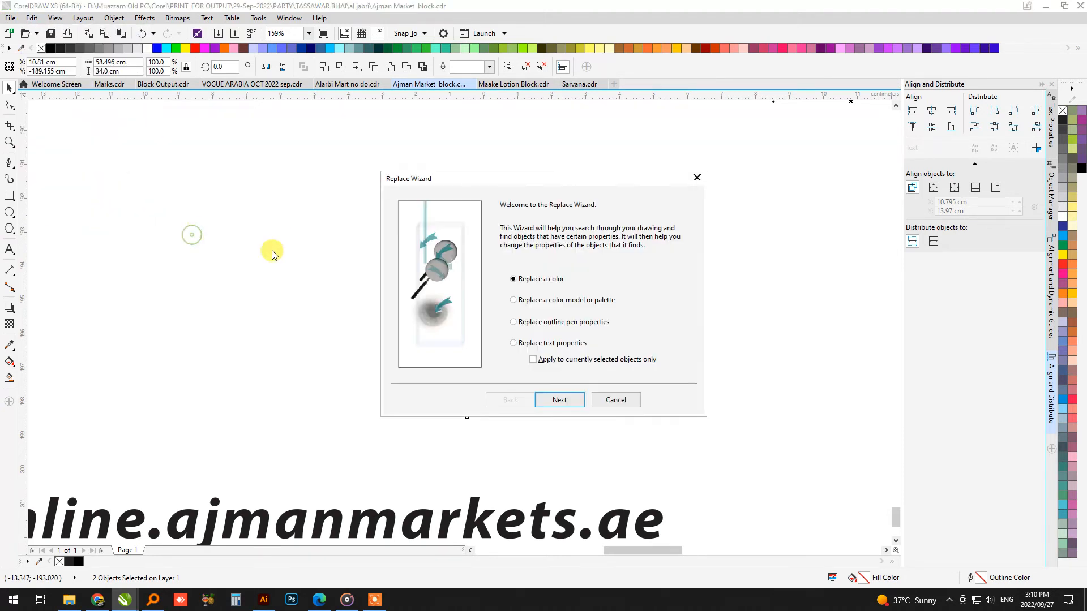
left_click(564, 404)
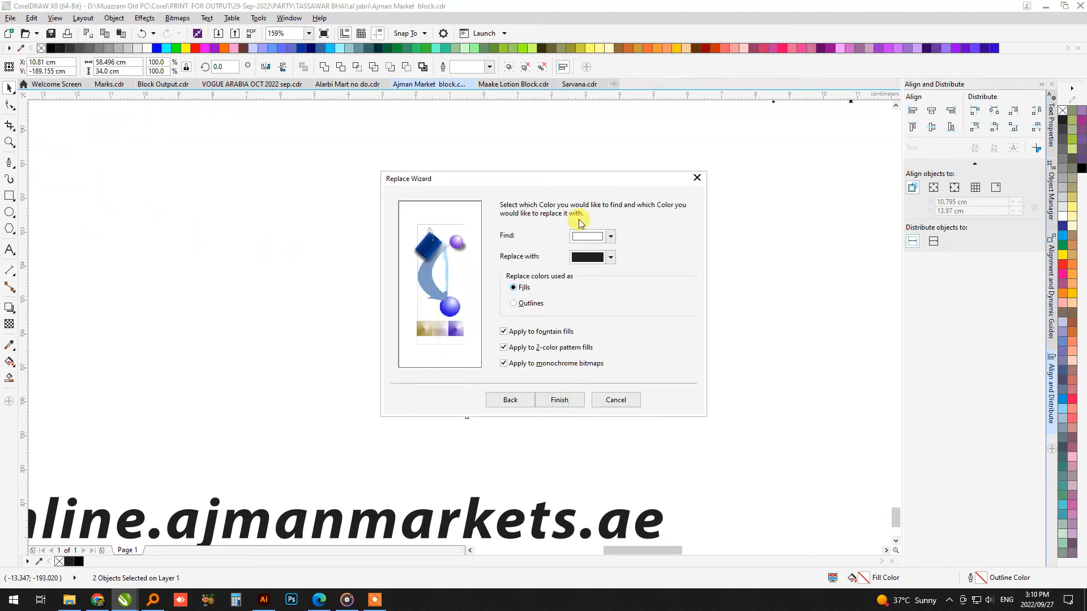
Set the color to find by sampling the QR code's black, and the replacement color to C0 M0 Y0 K100.
left_click_drag(581, 180, 299, 164)
left_click(305, 219)
left_click(334, 251)
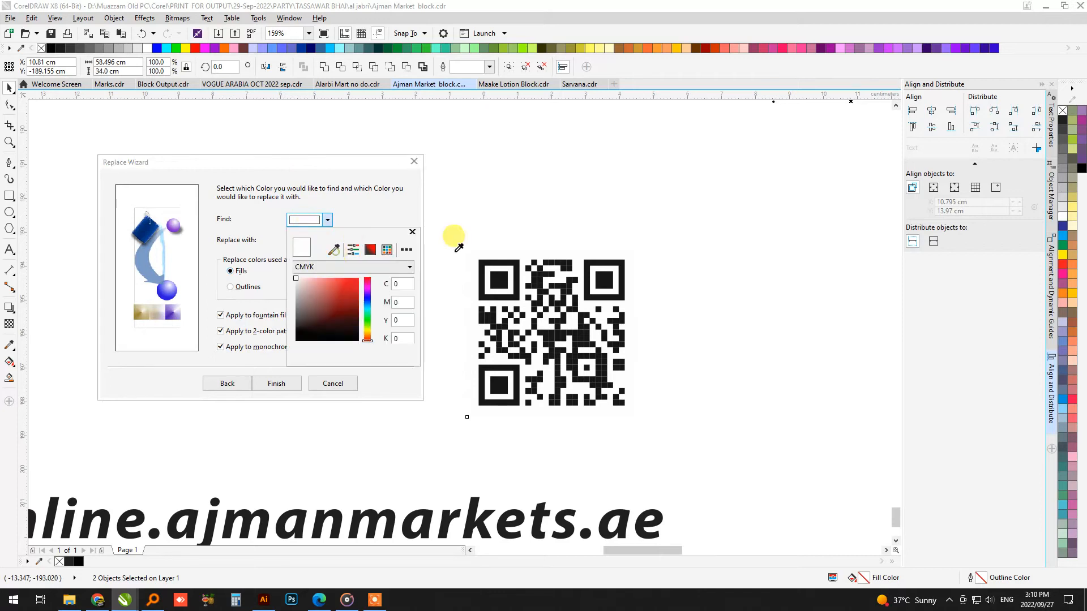
left_click(501, 280)
left_click(327, 240)
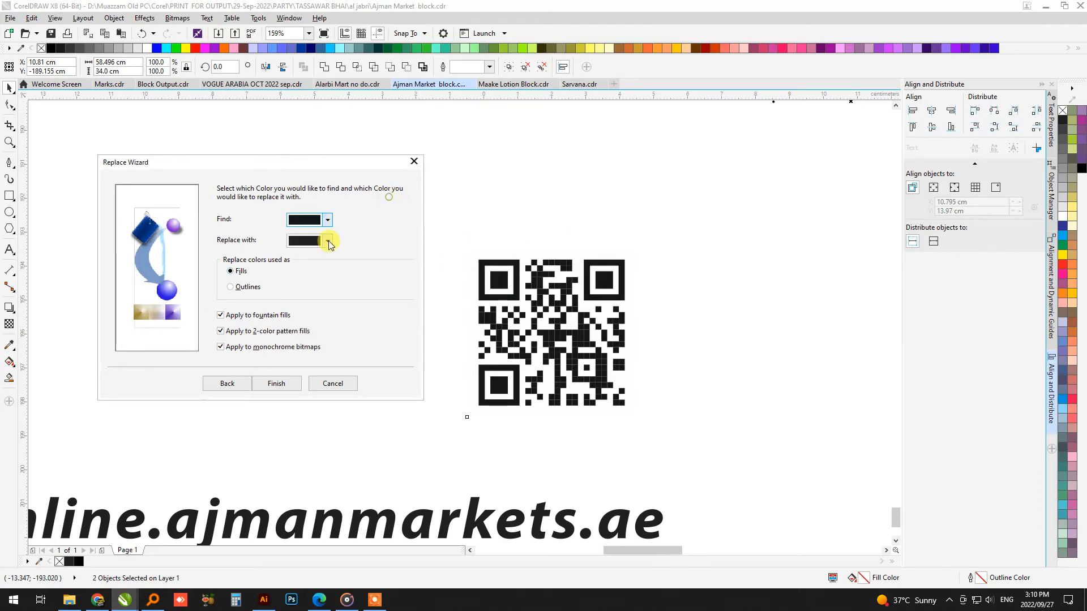
left_click(327, 240)
left_click(334, 270)
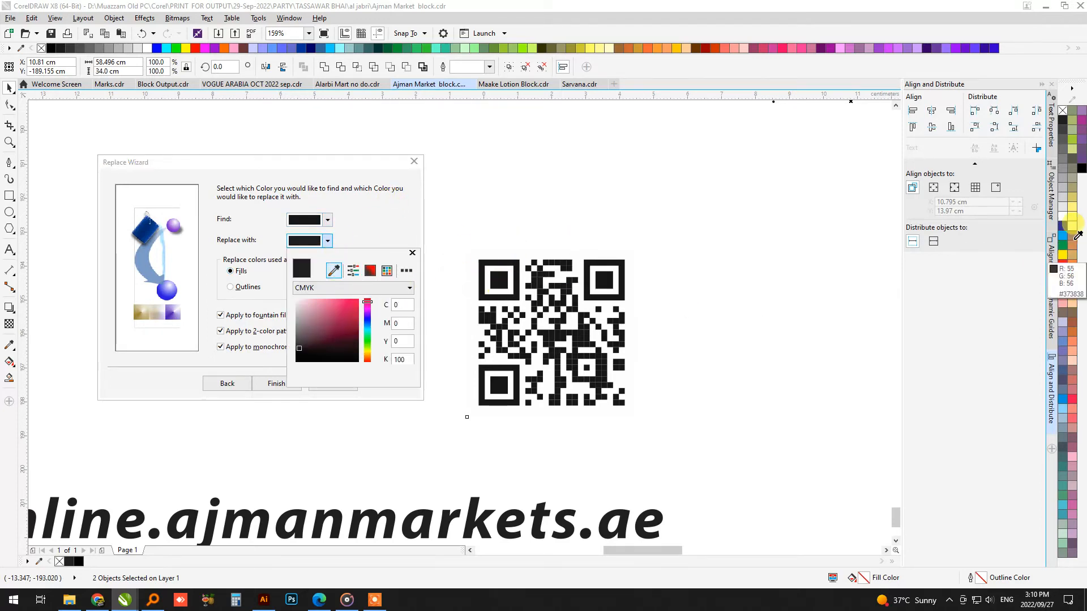
left_click(1063, 120)
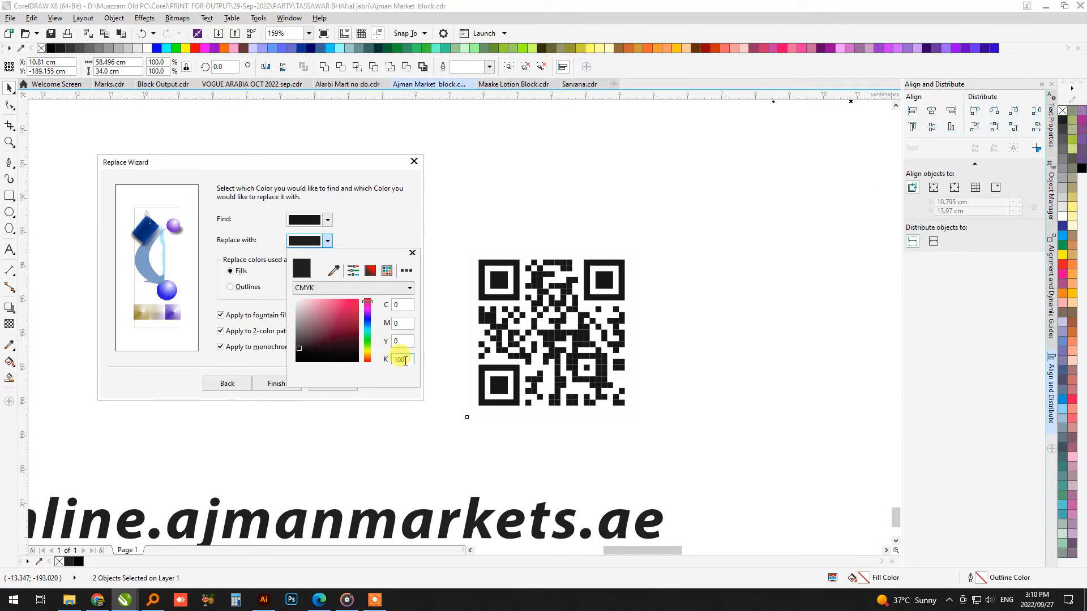
left_click(369, 219)
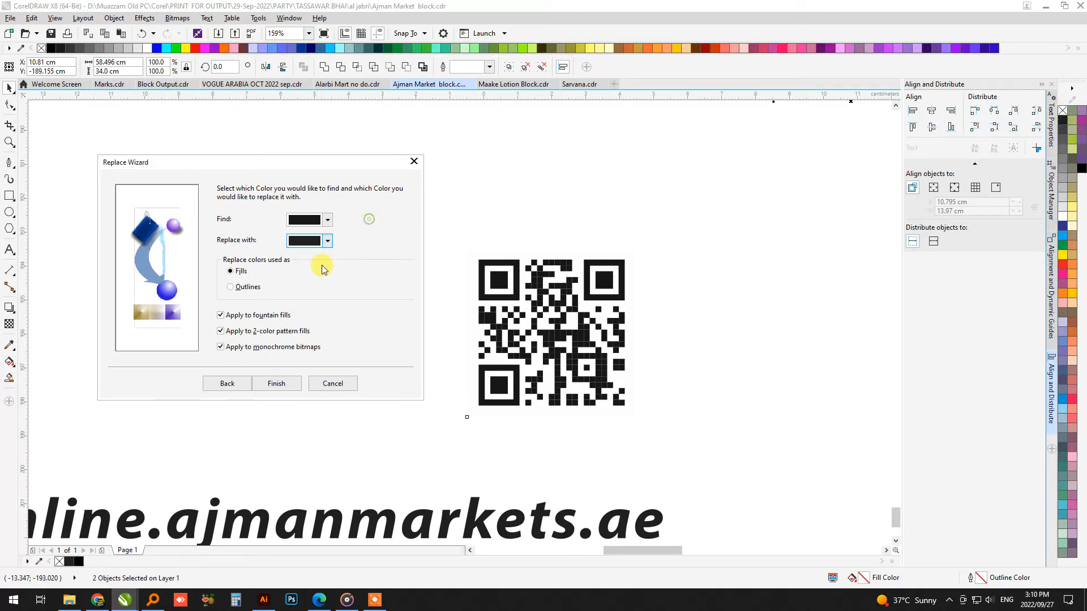
Finish the wizard, replace all matching fills in the selected artwork, and close the find and replace dialogs.
left_click(277, 385)
left_click(649, 301)
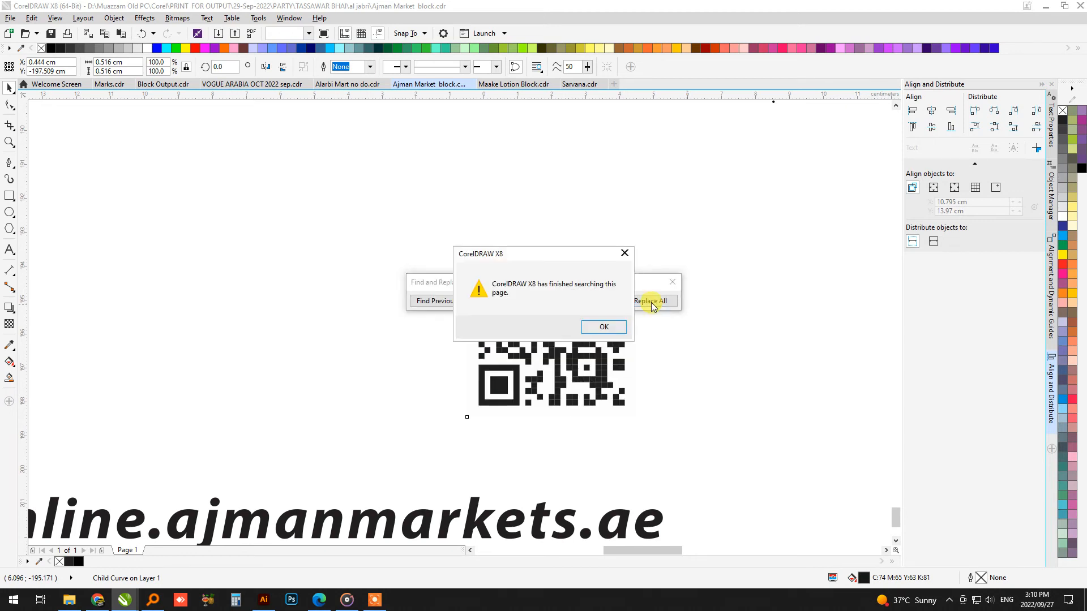
left_click(586, 327)
left_click(672, 282)
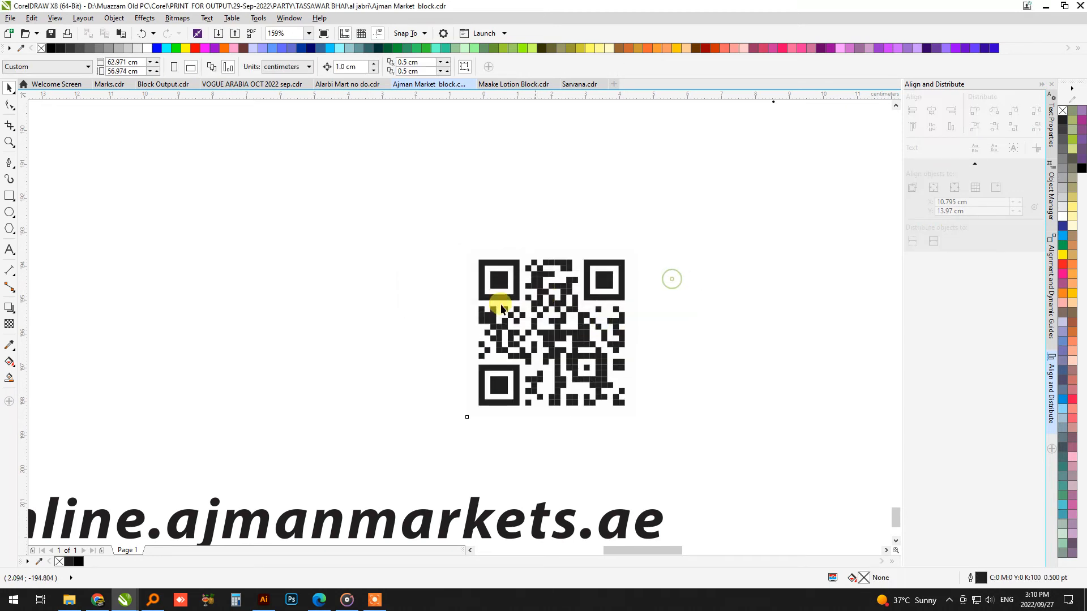
Check the CMYK values of the QR code's black squares with the color eyedropper.
left_click(10, 351)
scroll(553, 376, "up", 5)
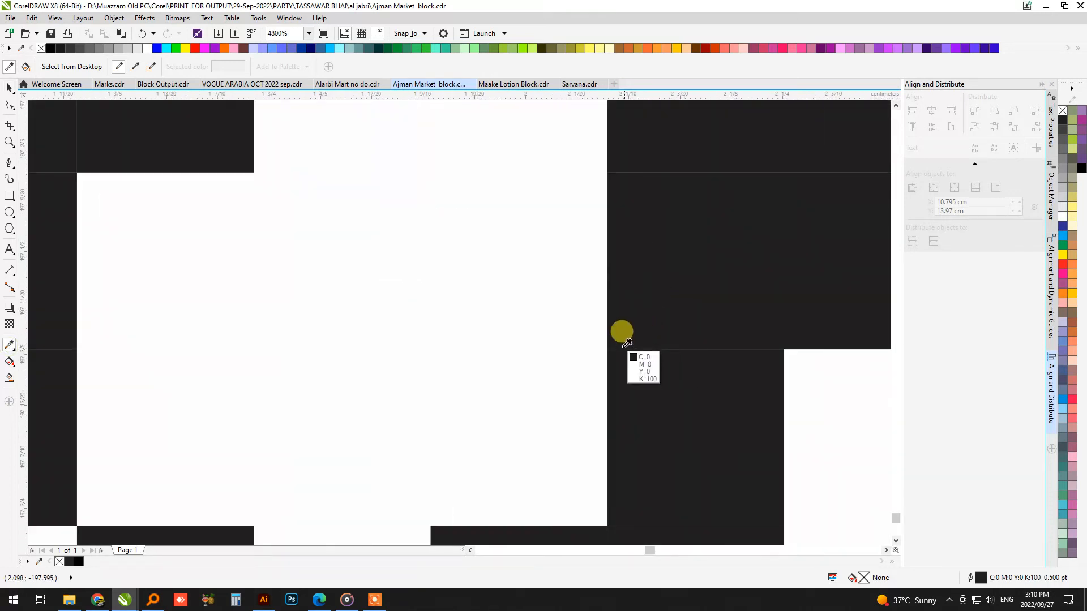
scroll(623, 333, "down", 2)
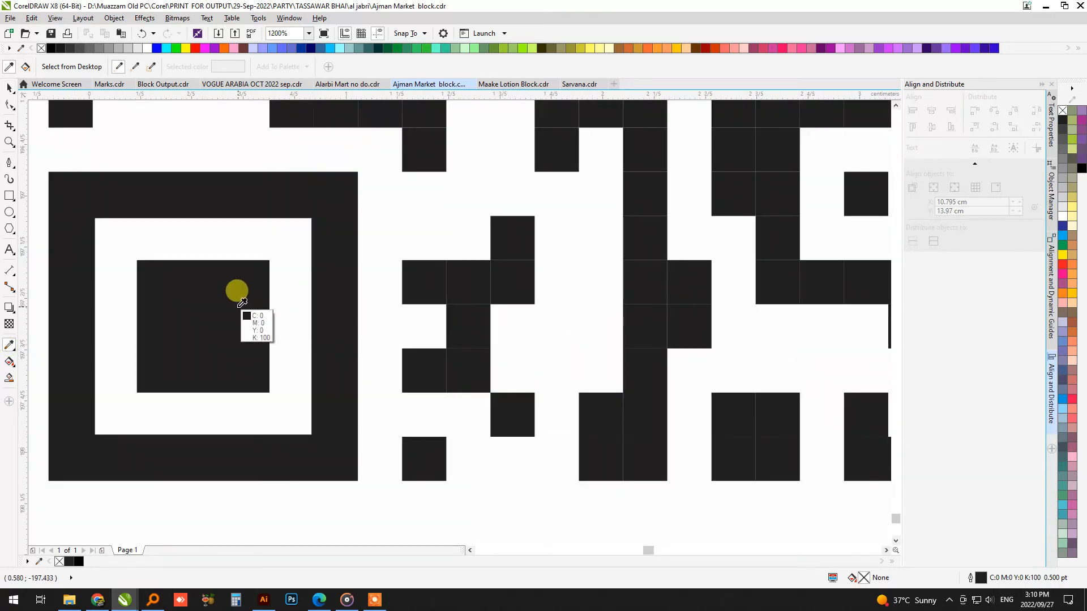
Check the CMYK values of the white lettering in the Google Play badge with the color eyedropper.
scroll(244, 295, "down", 3)
scroll(264, 314, "up", 3)
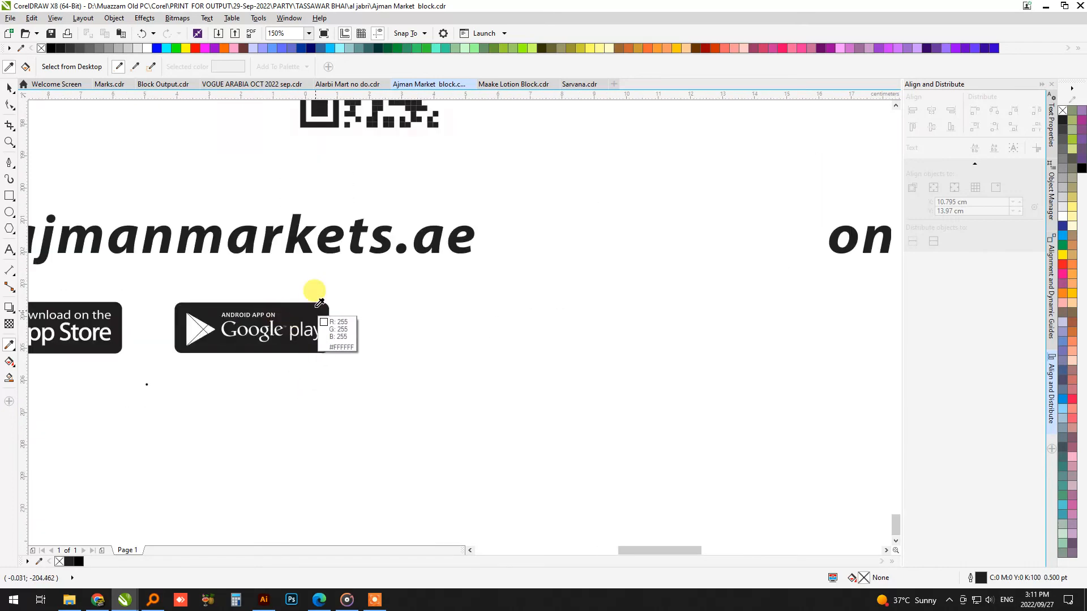
scroll(298, 312, "up", 2)
scroll(283, 329, "up", 4)
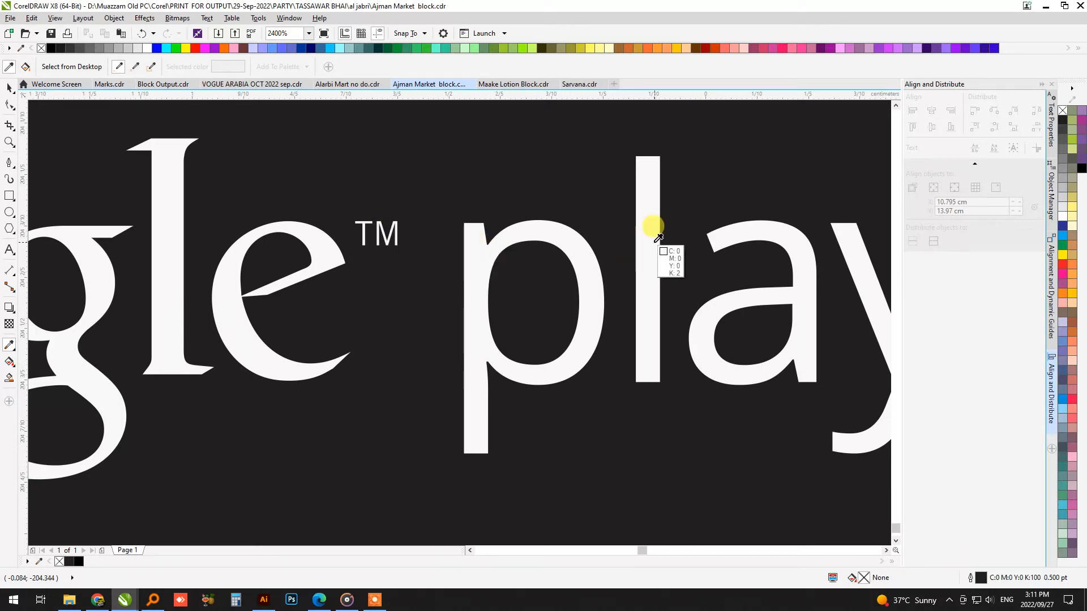
scroll(655, 238, "down", 3)
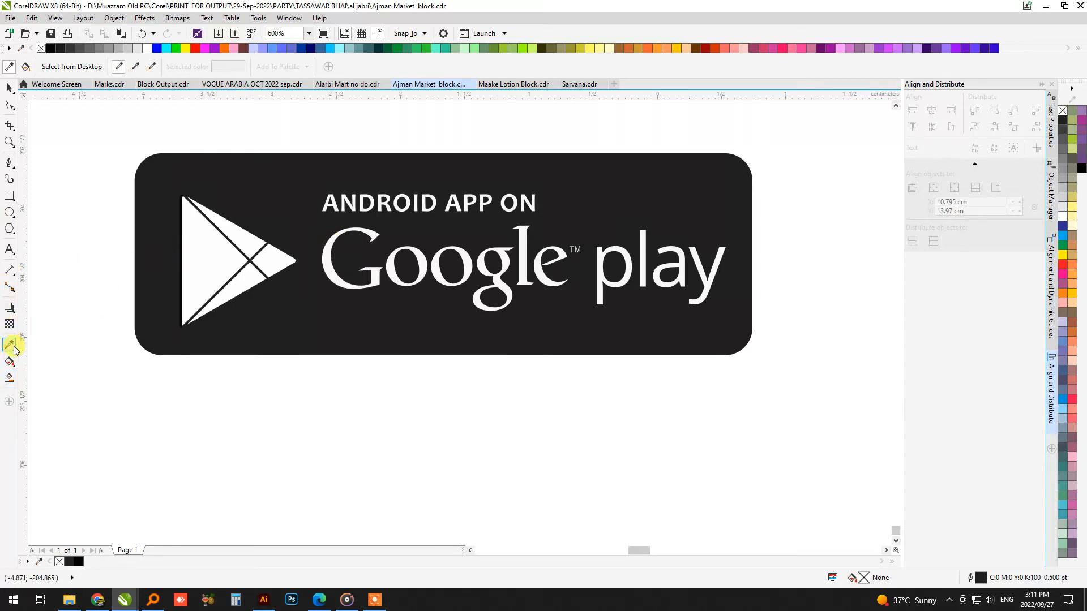
Write the text note "White color Check" below the Google Play badge.
left_click(9, 250)
left_click(439, 450)
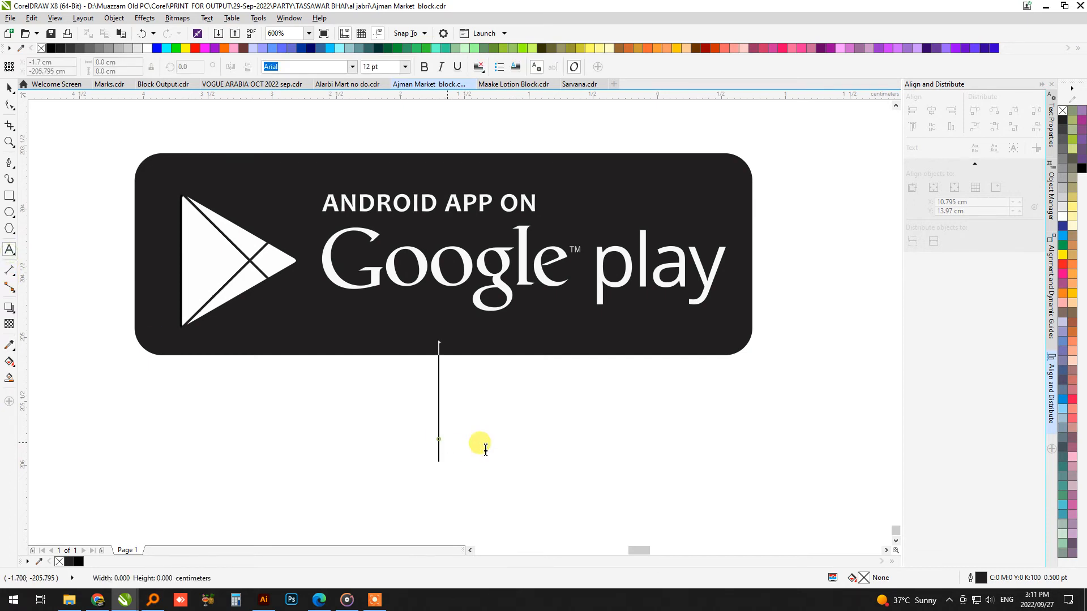
scroll(345, 439, "down", 1)
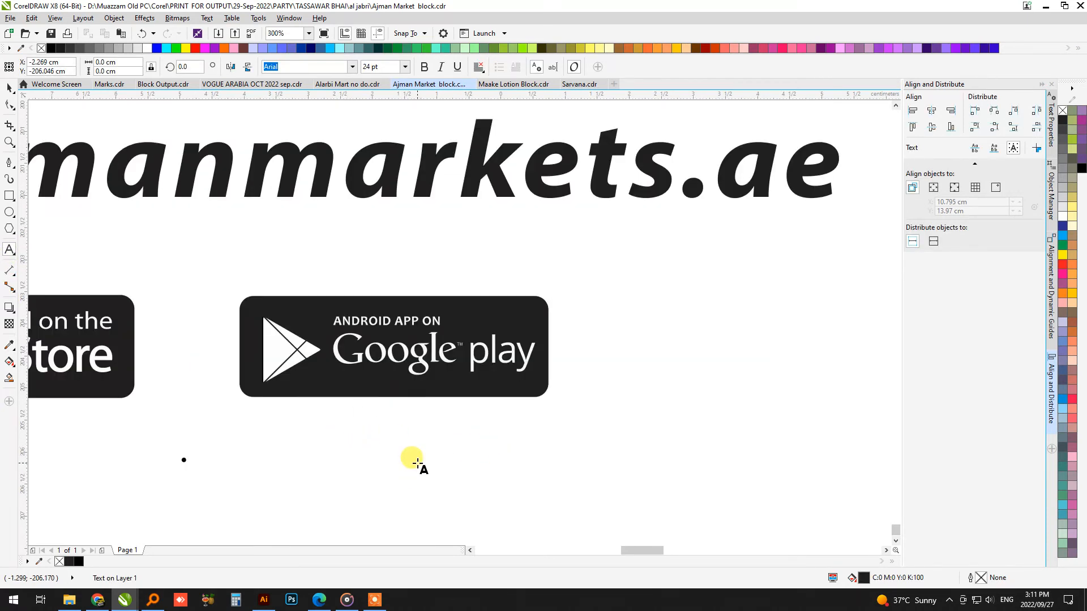
type("White c")
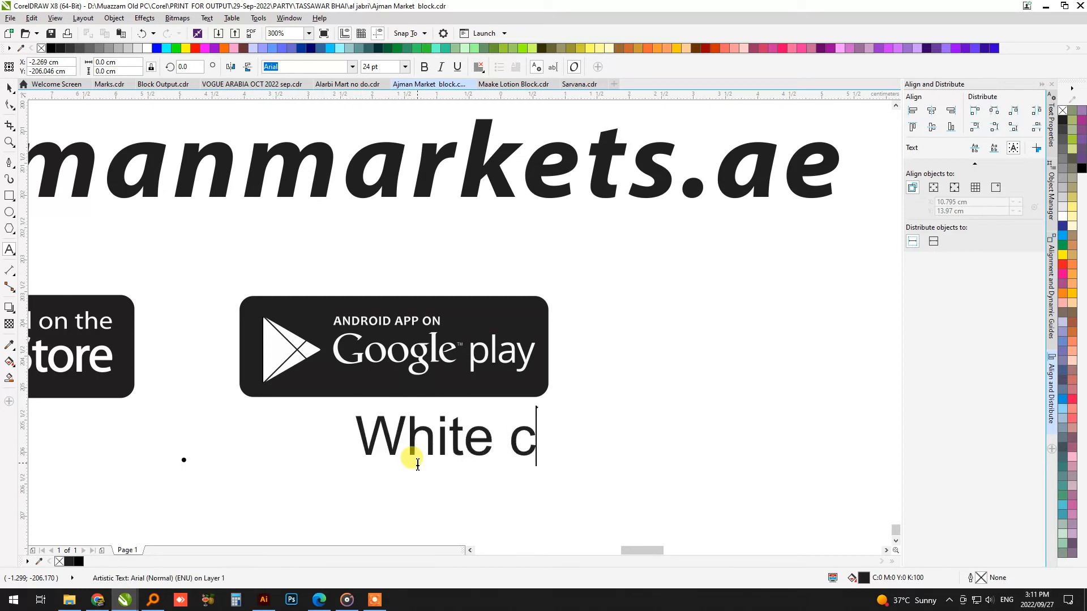
type("olor Check")
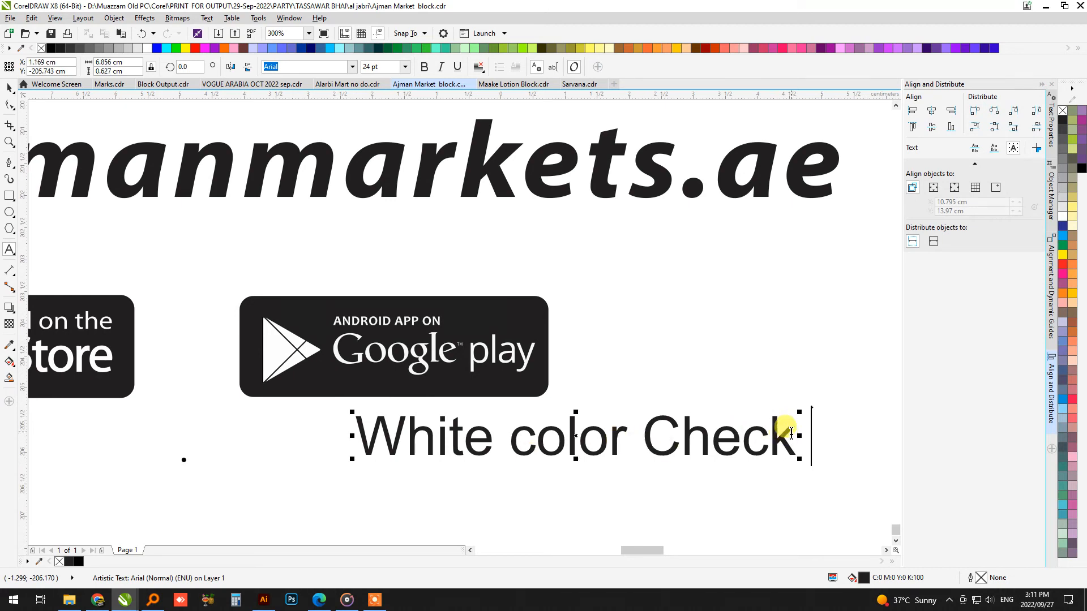
Replace the note's text with "2 % Black Convert to 0", and delete the note.
key("ctrl+shift+Left")
key("ctrl+shift+Left")
key("ctrl+shift+Left")
type("0")
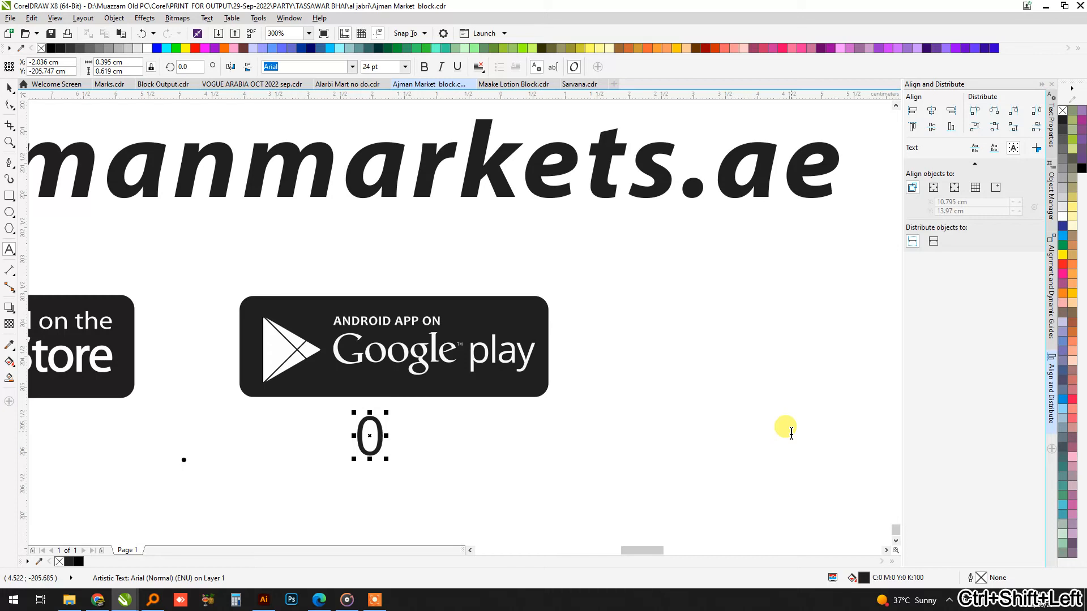
key("BackSpace")
type("2 ")
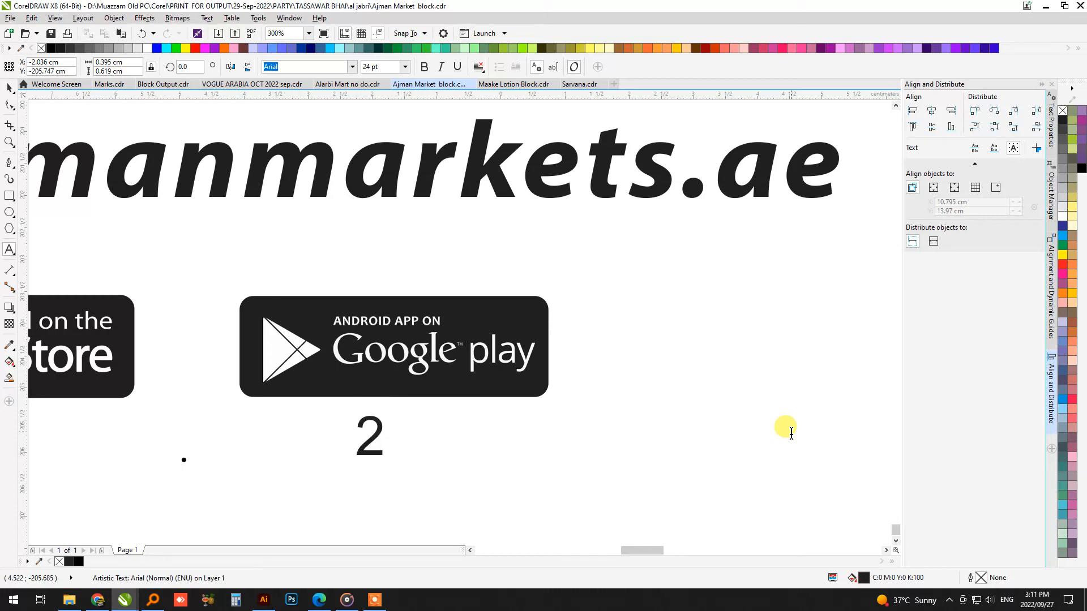
type("% ")
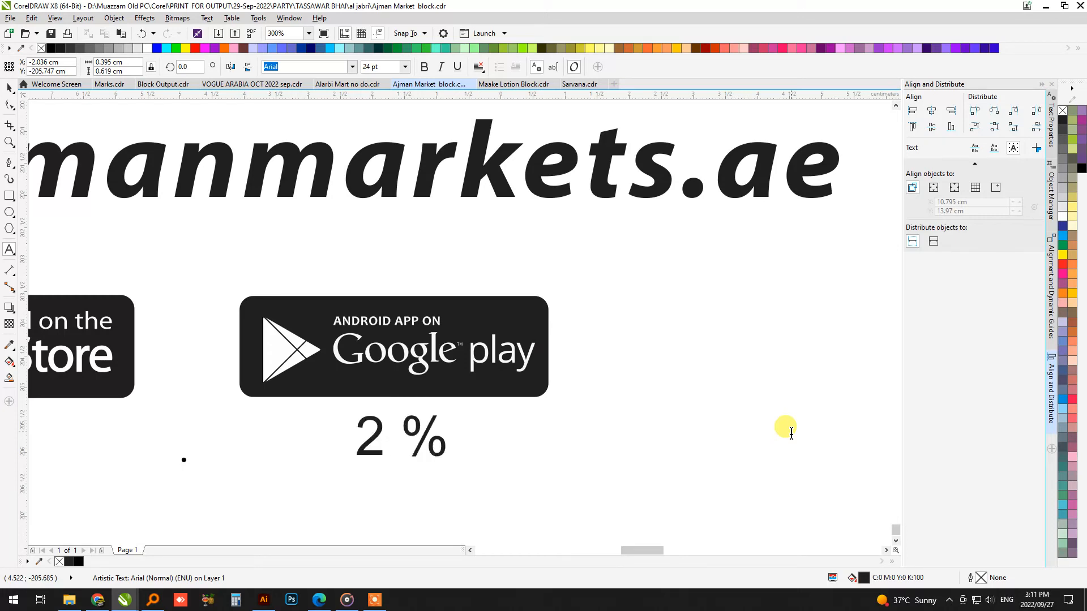
type("Black ")
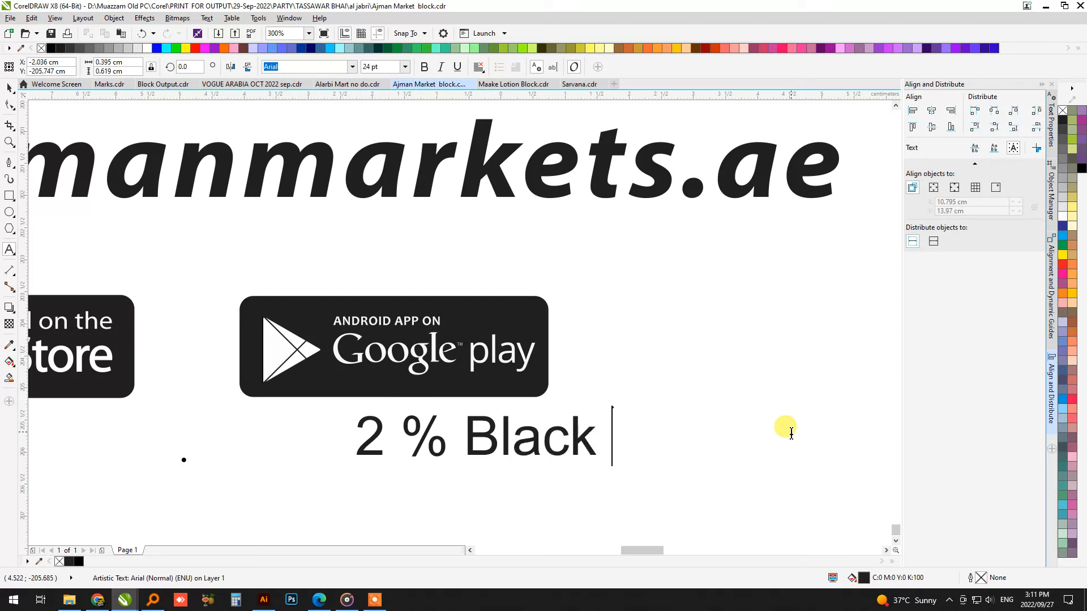
type("C")
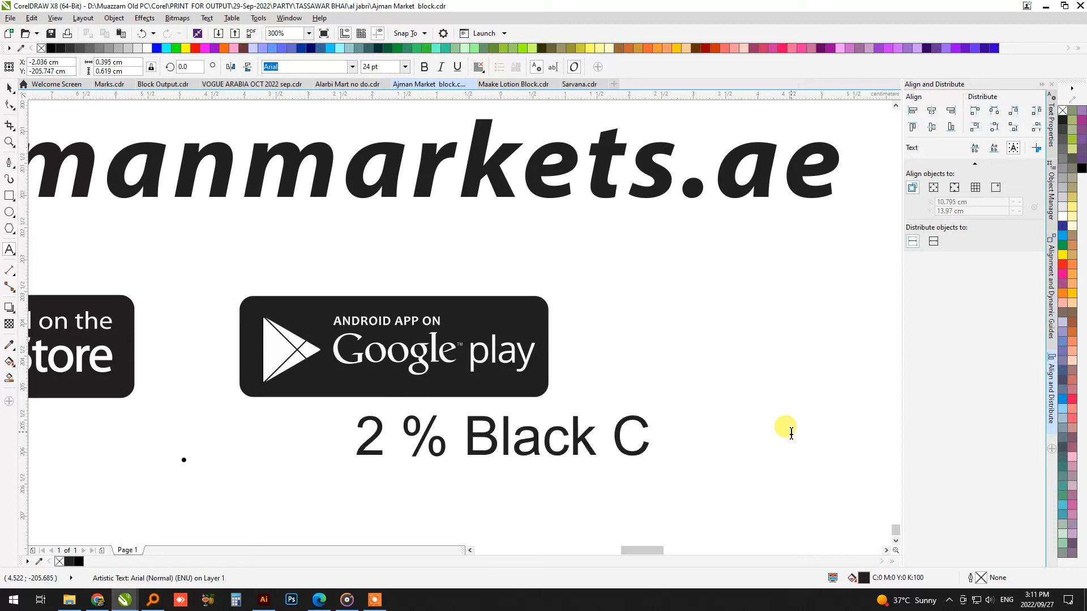
type("onvert to ")
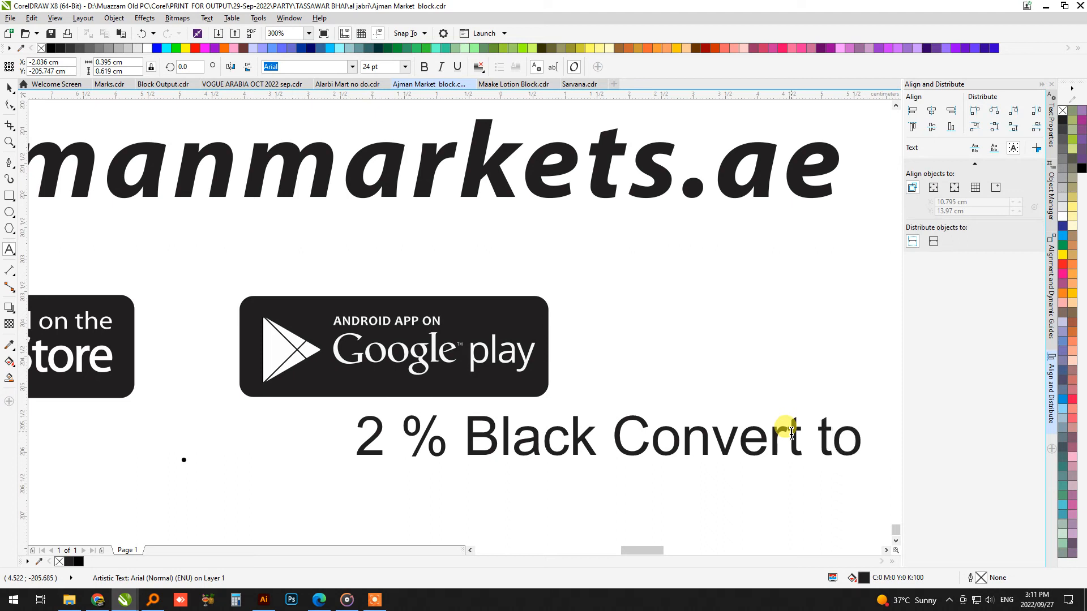
type("0")
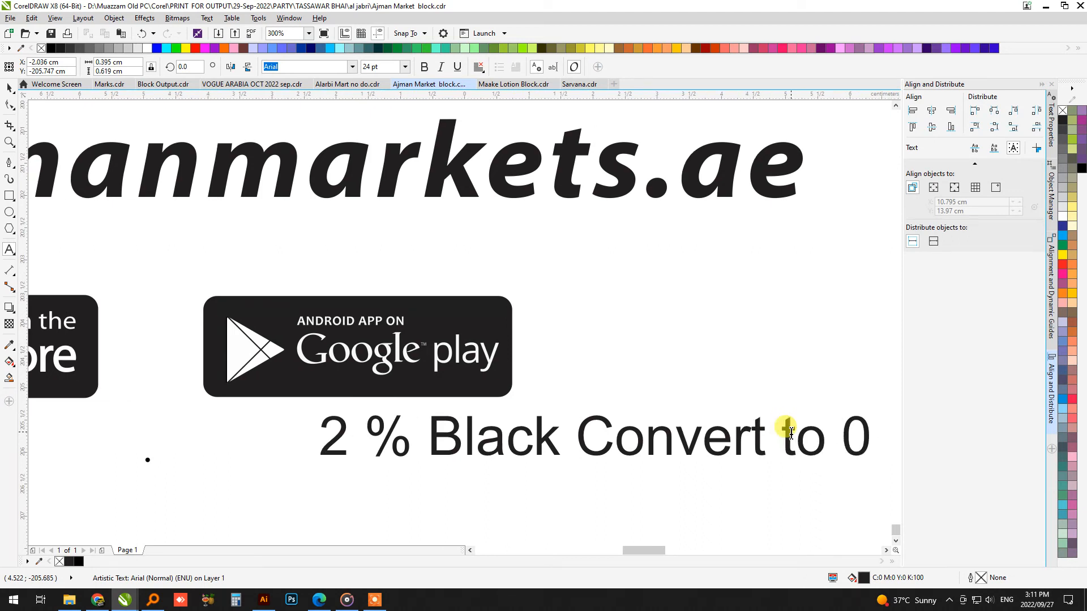
scroll(498, 396, "down", 6)
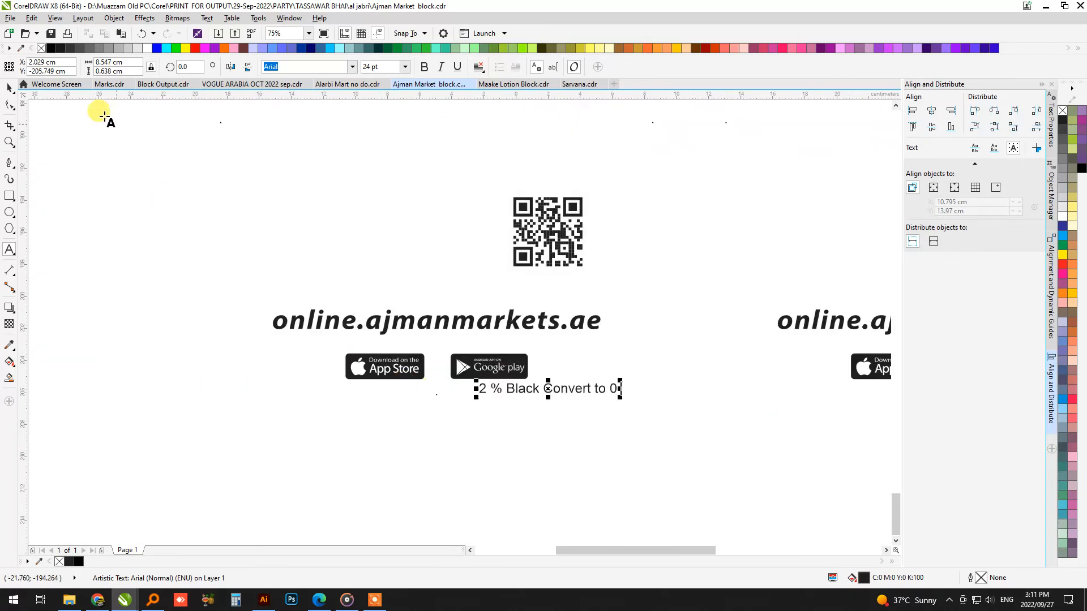
left_click(9, 88)
Select both black artwork groups containing the app store badges.
left_click(469, 362)
scroll(385, 356, "down", 2)
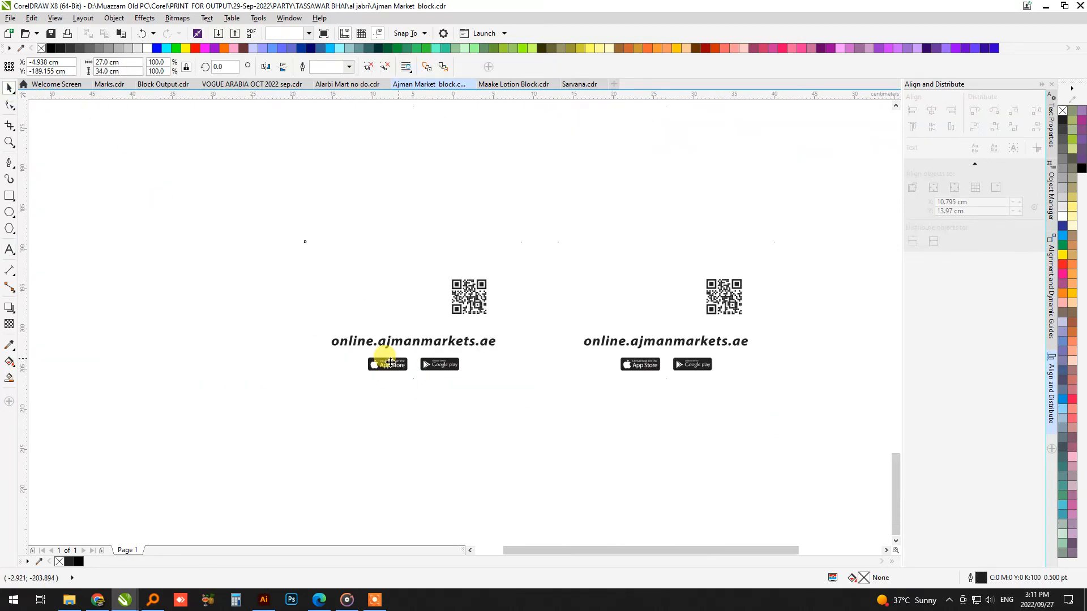
left_click(644, 367, "shift")
scroll(439, 367, "up", 7)
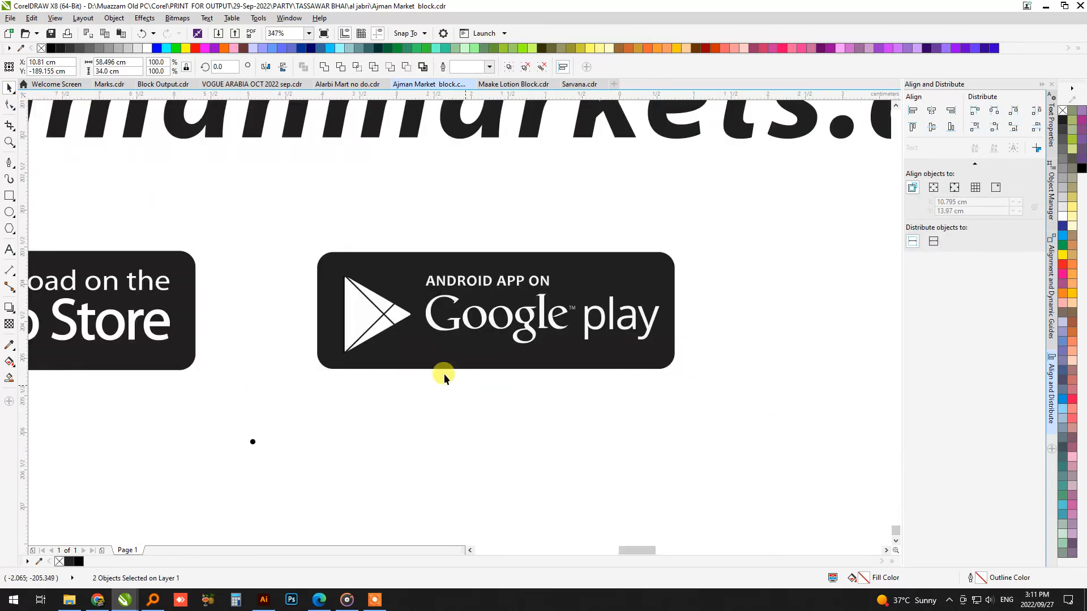
left_click(31, 18)
mouse_move(72, 220)
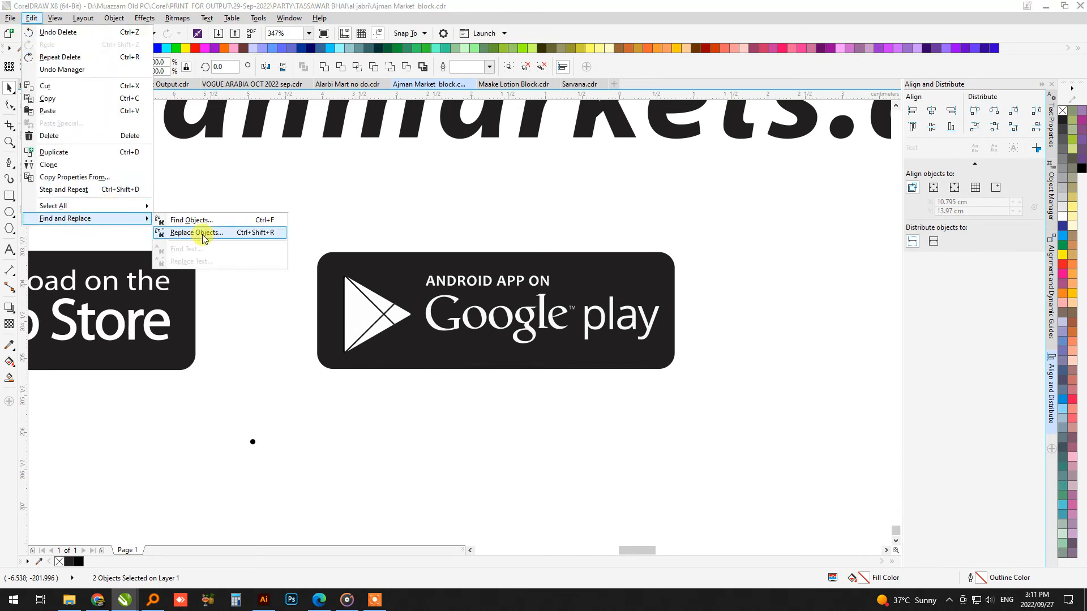
left_click(205, 232)
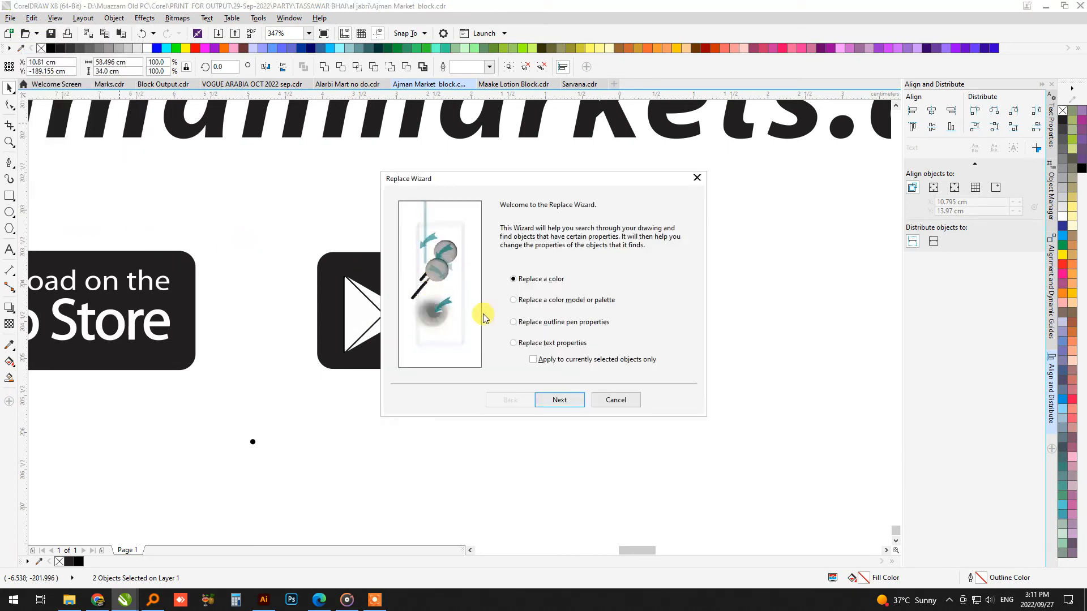
left_click(560, 398)
left_click(610, 236)
left_click(617, 266)
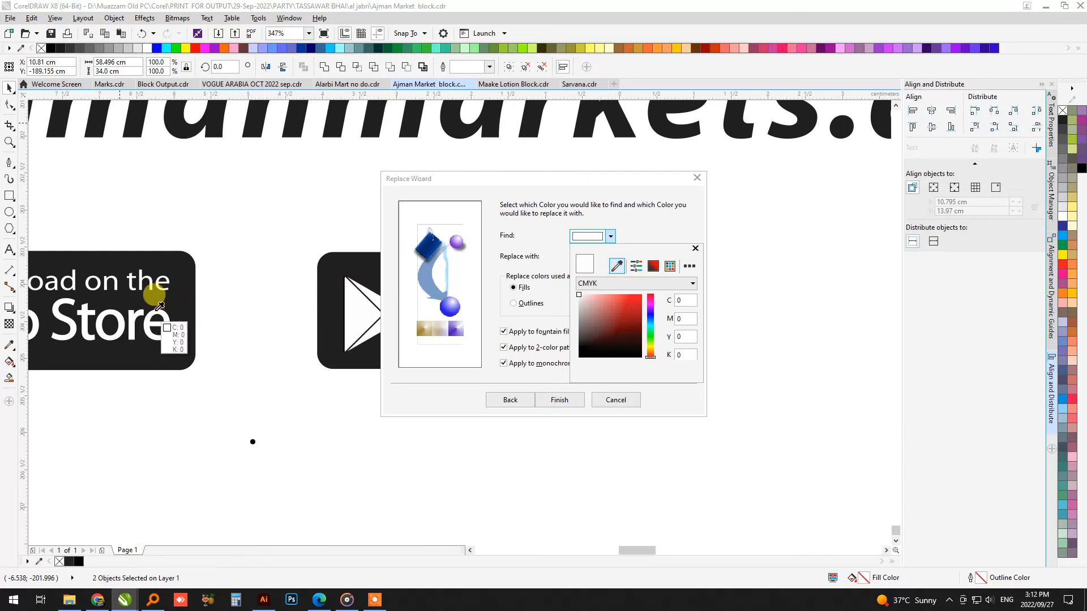
left_click(616, 397)
left_click(615, 400)
Start a Replace a color operation that applies to the currently selected objects only.
scroll(771, 307, "up", 3)
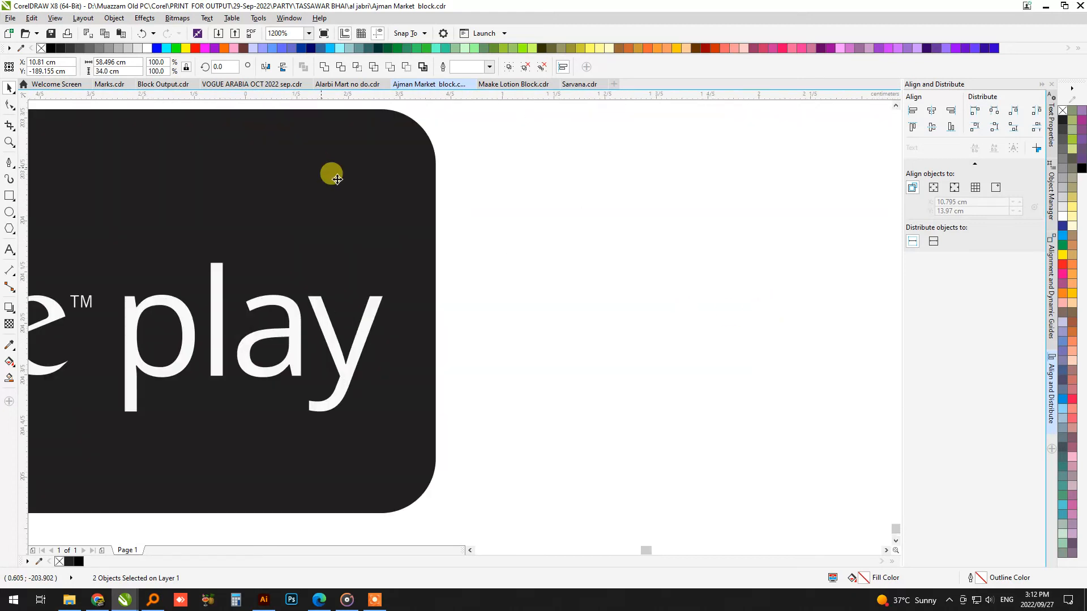
scroll(336, 178, "down", 2)
left_click(31, 18)
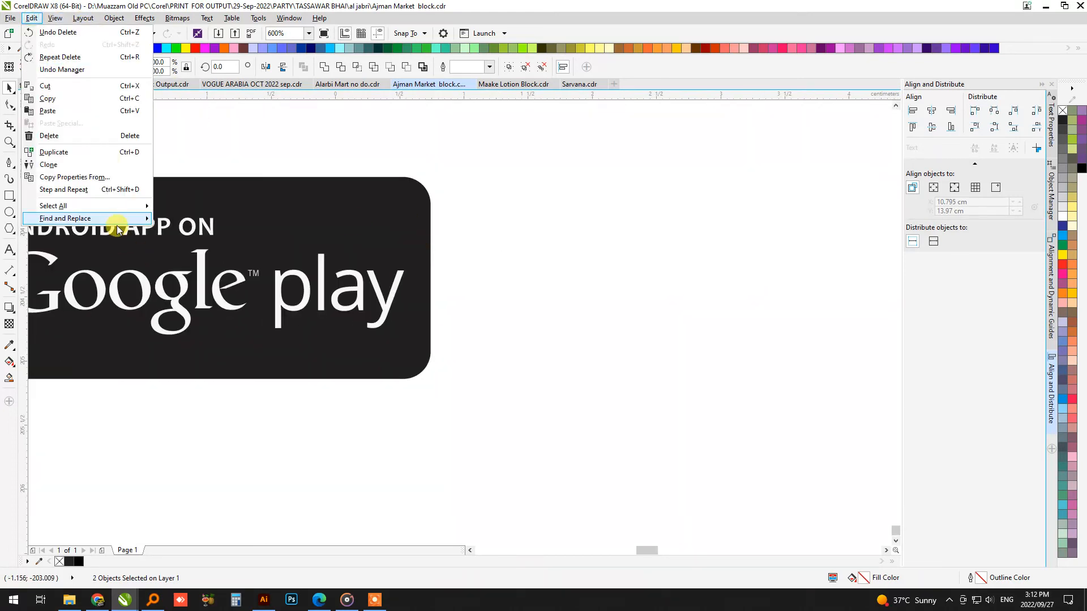
mouse_move(117, 224)
left_click(185, 231)
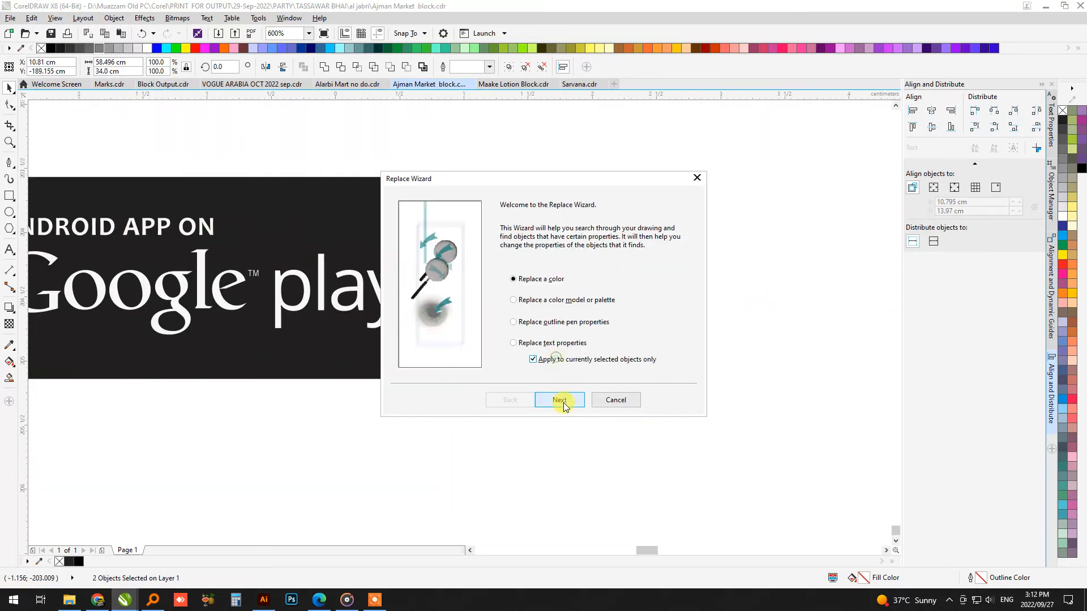
left_click(563, 402)
Sample the lettering's 2% black (C0 M0 Y0 K2) as the fill color to find and set its replacement to white, C0 M0 Y0 K0.
left_click(617, 266)
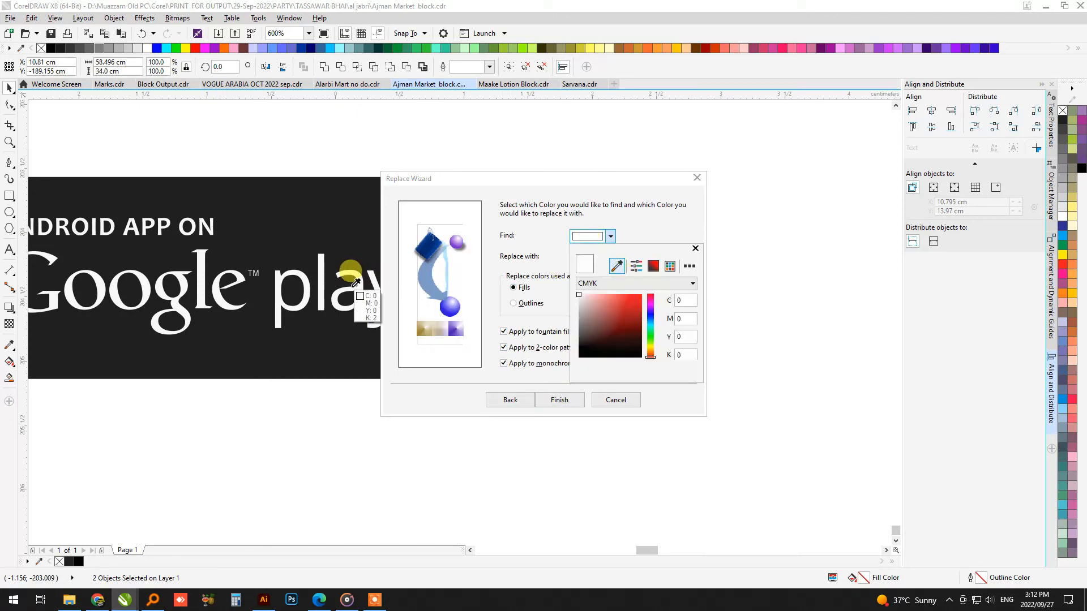
left_click(357, 289)
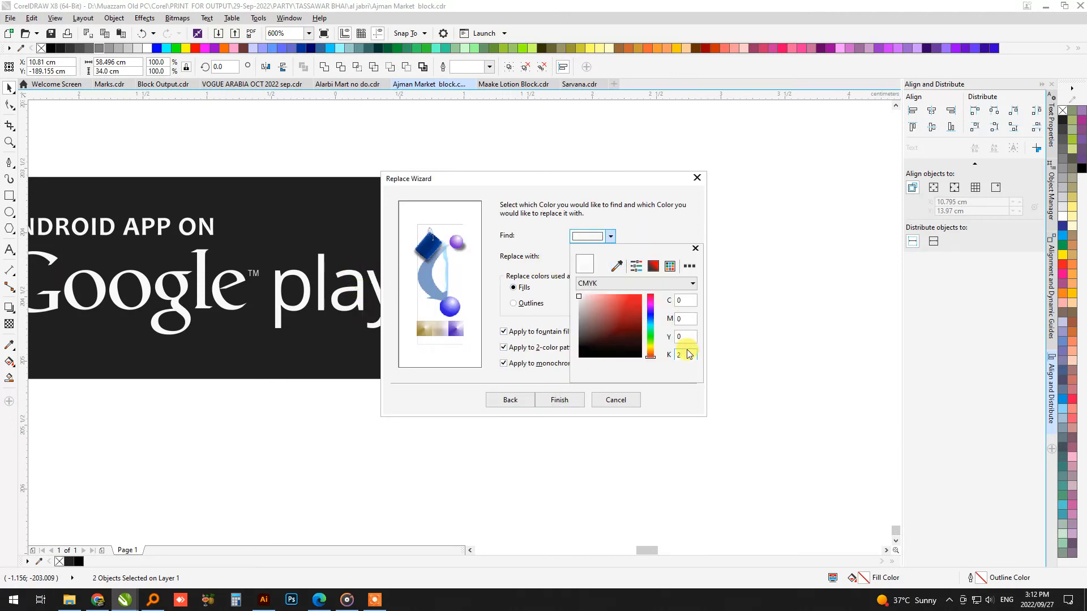
left_click(588, 257)
left_click(589, 257)
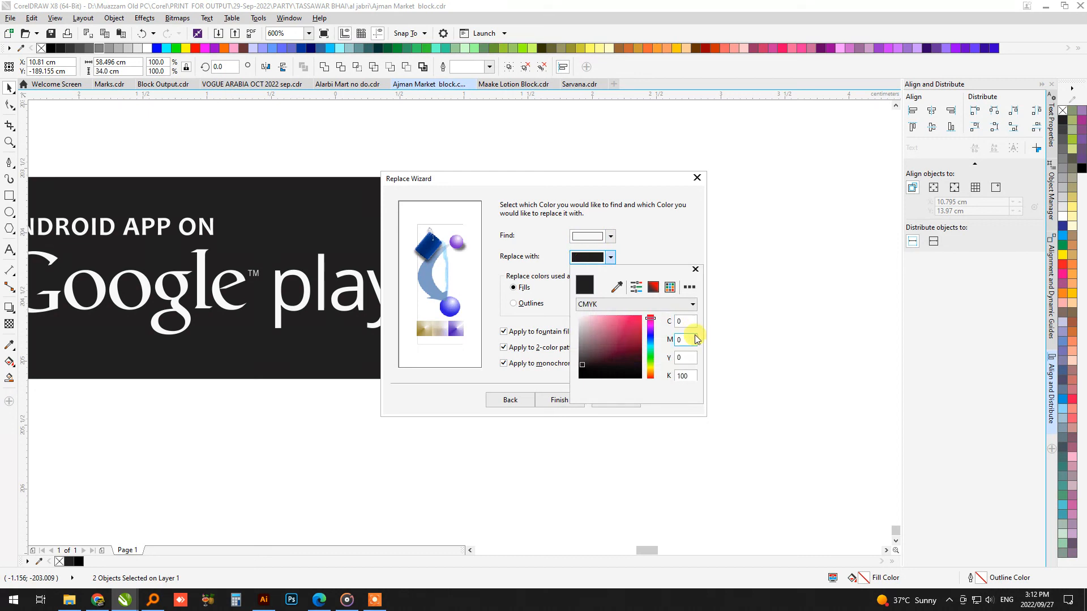
double_click(690, 375)
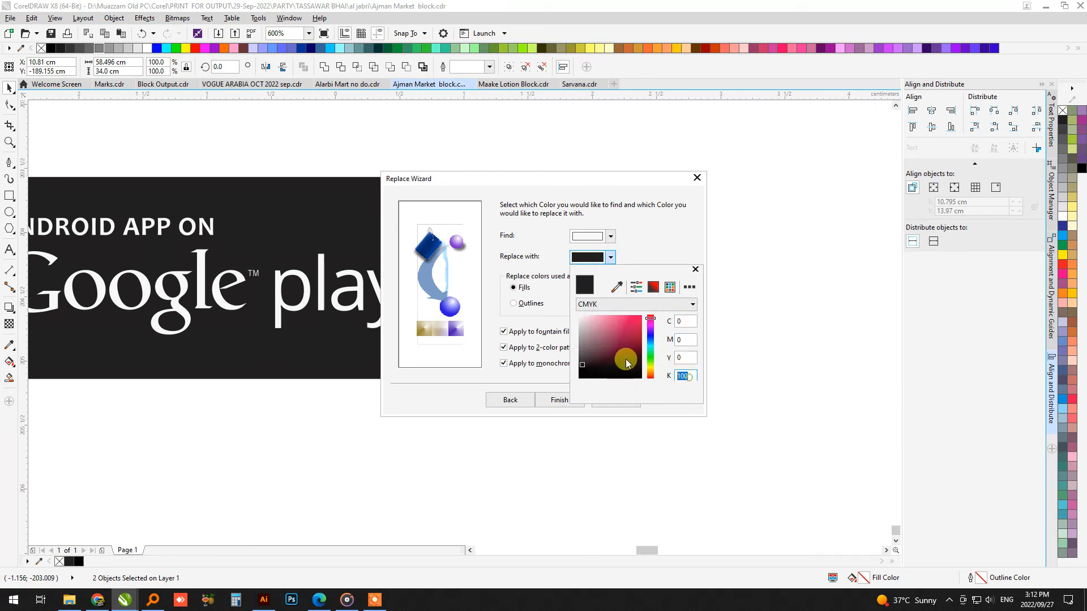
left_click(682, 357)
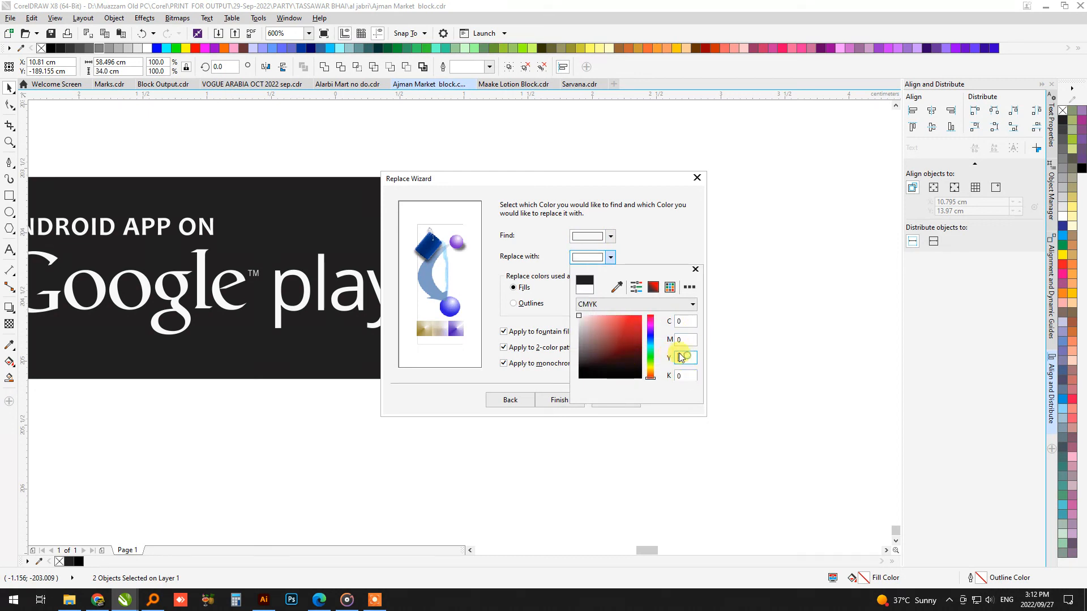
left_click(667, 236)
Run the color replacement on all matching fills in the selected badge artwork and close Find and Replace.
left_click(559, 399)
left_click(648, 306)
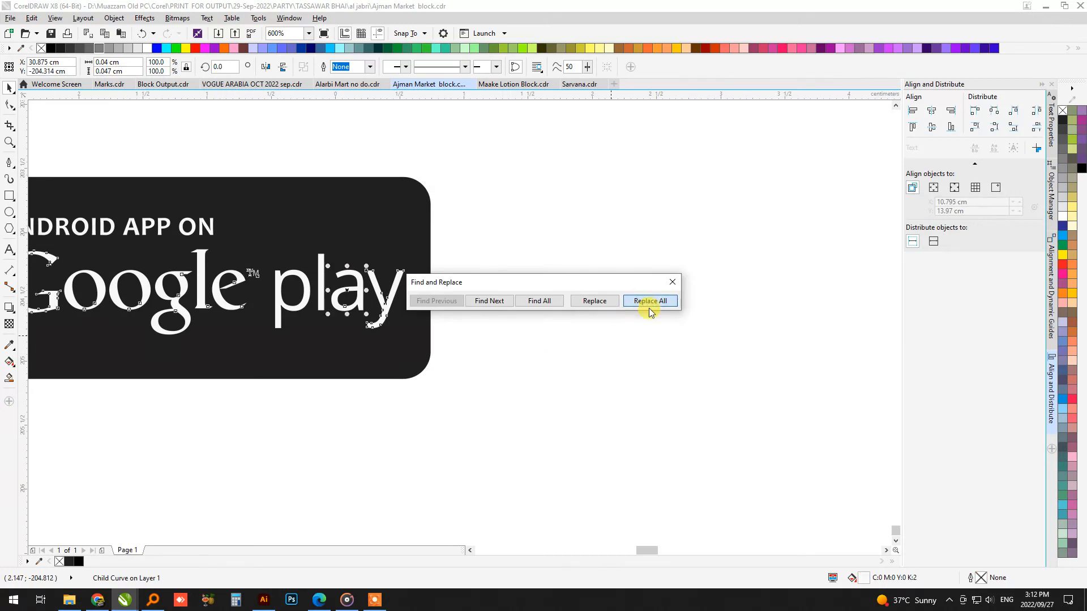
left_click(605, 329)
left_click(673, 282)
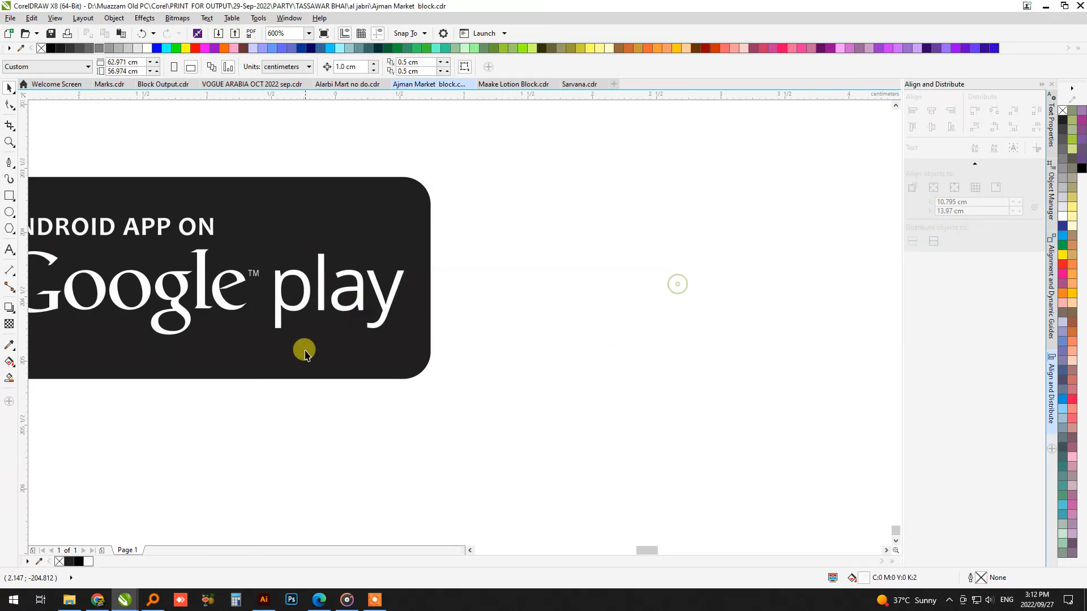
scroll(317, 351, "down", 4)
scroll(400, 383, "down", 15)
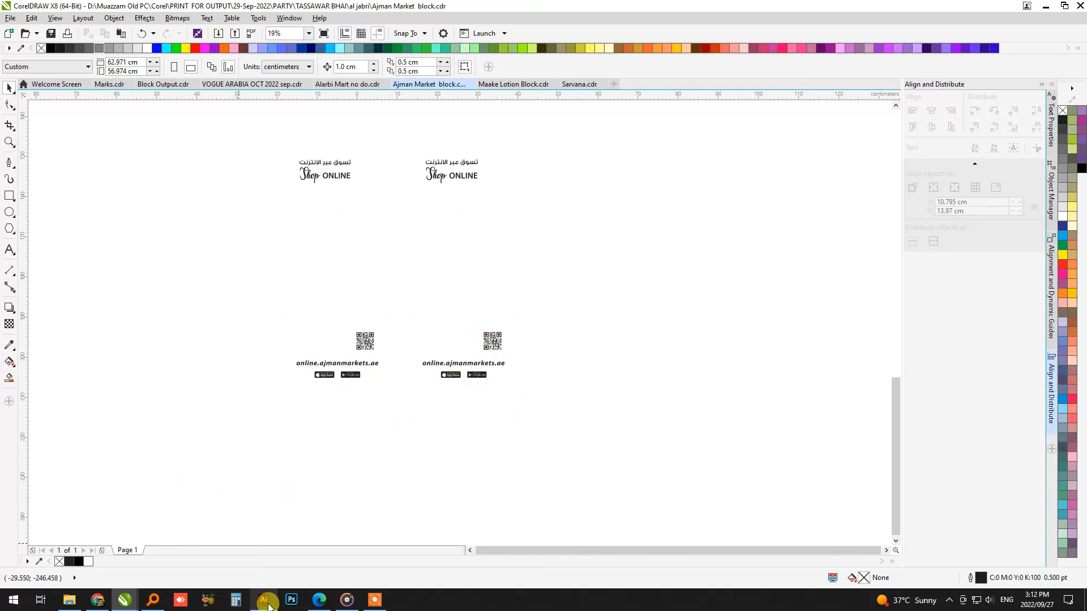
Switch to Chrome and open the creator's YouTube channel from the "How to separate colors Screen Printing" video page.
left_click(263, 599)
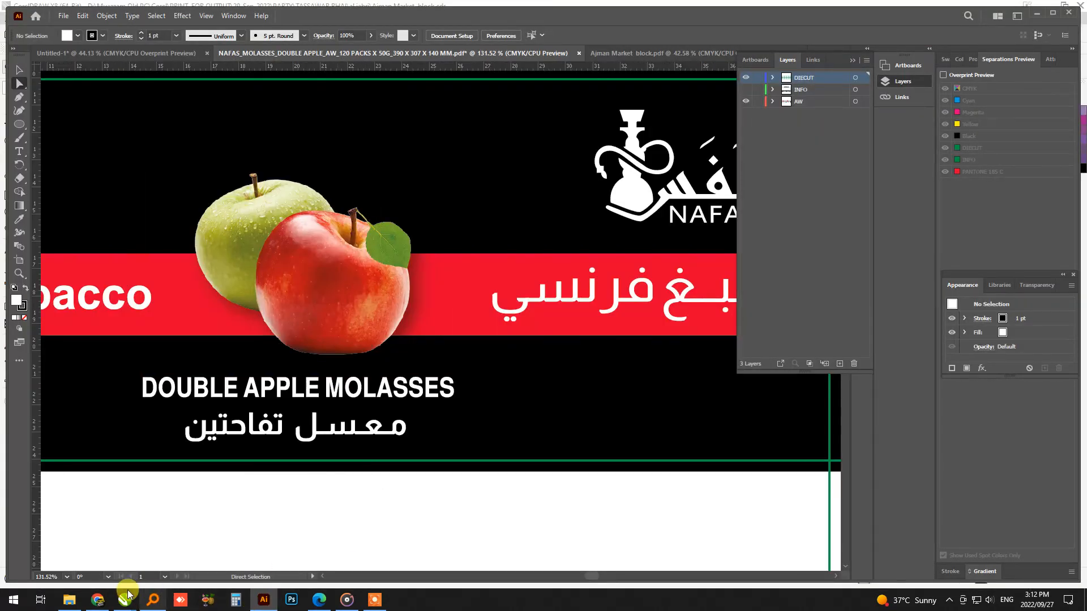
mouse_move(98, 599)
left_click(100, 554)
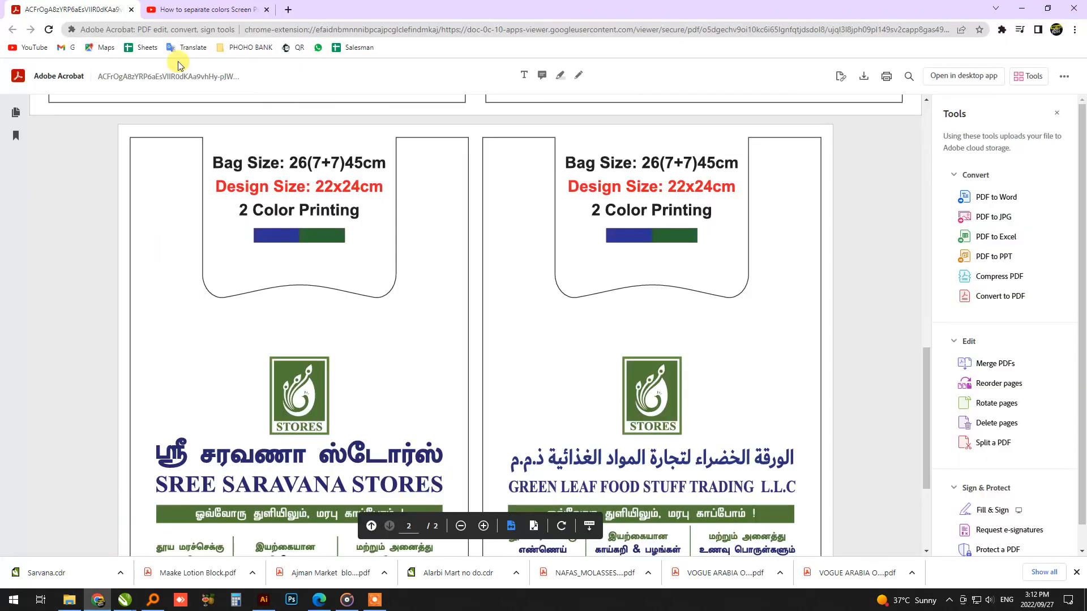
left_click(196, 6)
scroll(193, 498, "down", 2)
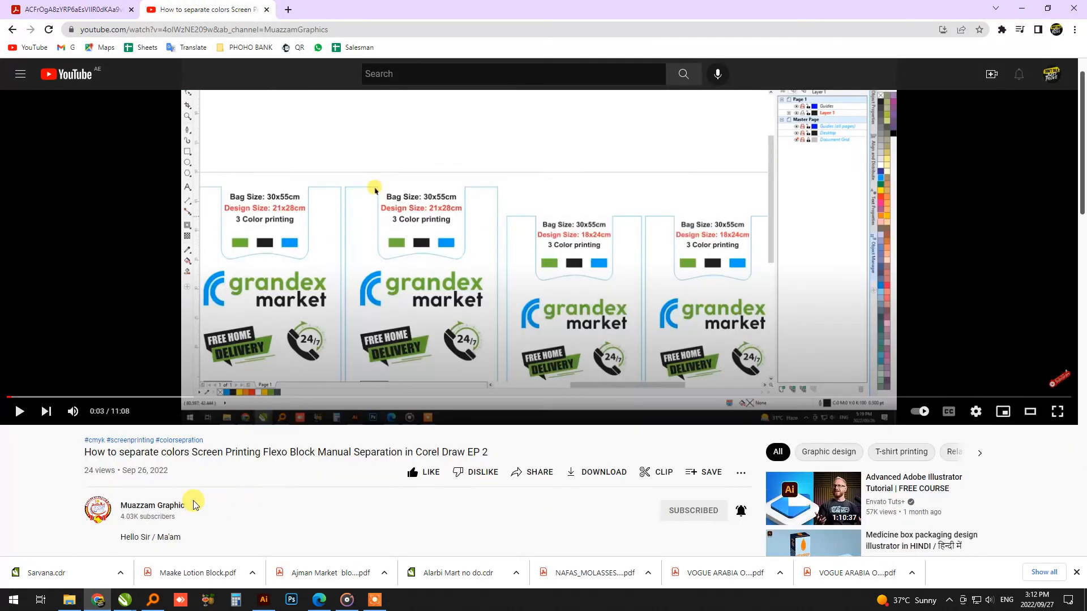
left_click(151, 460)
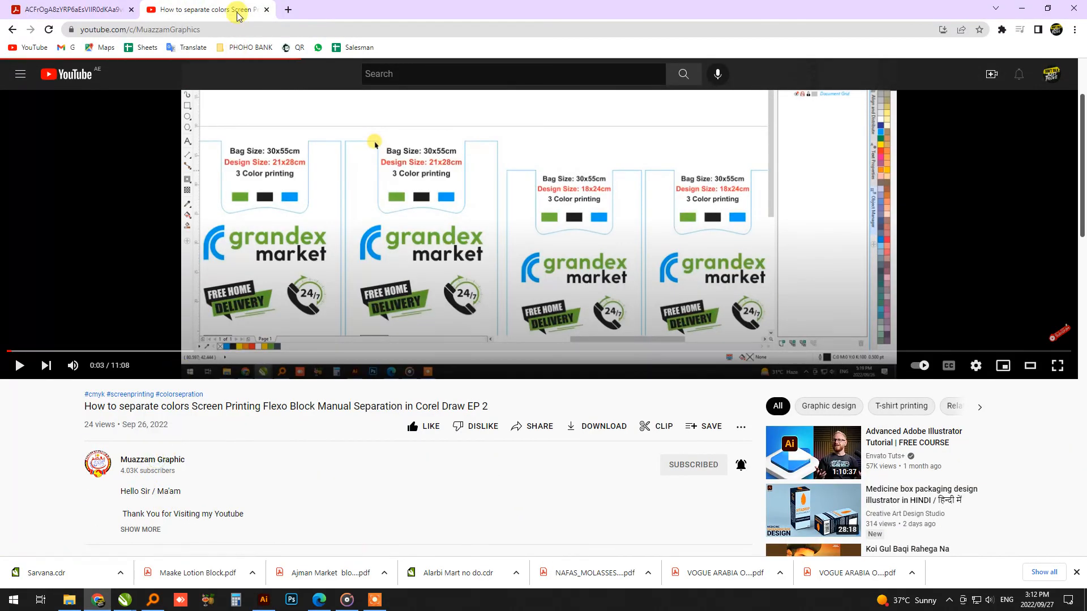